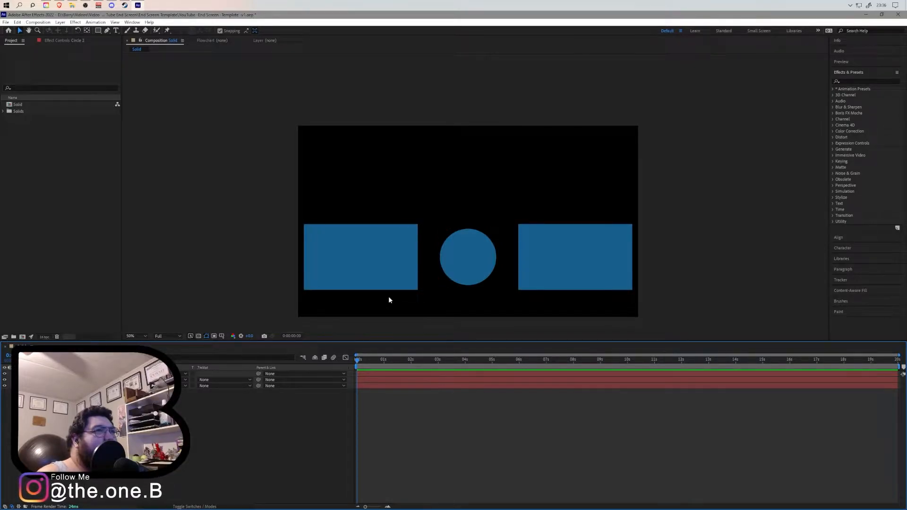
- Select each shape layer in turn to identify the two rectangles and the circle in the Solid composition
click(66, 379)
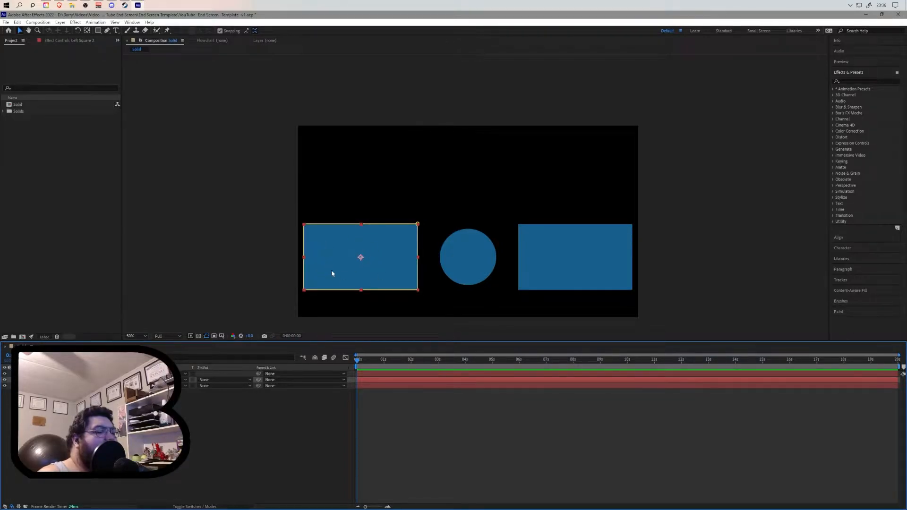
click(66, 386)
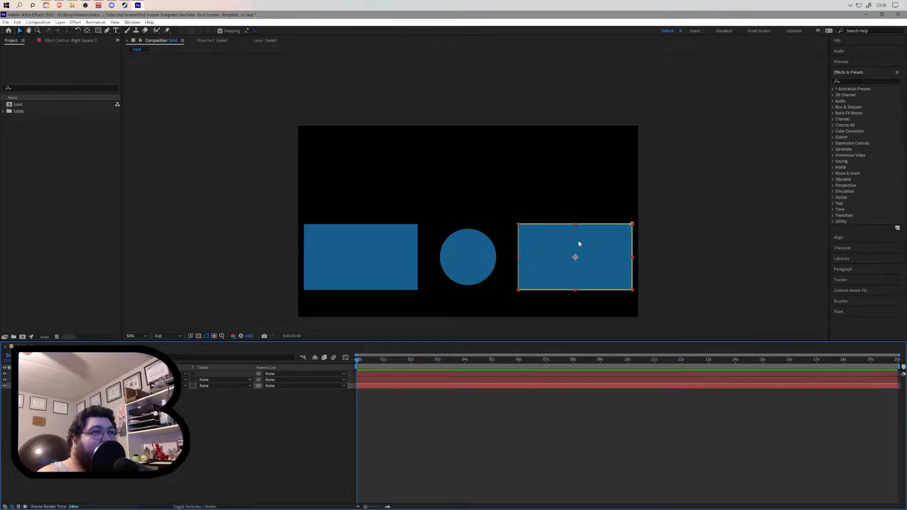
click(71, 374)
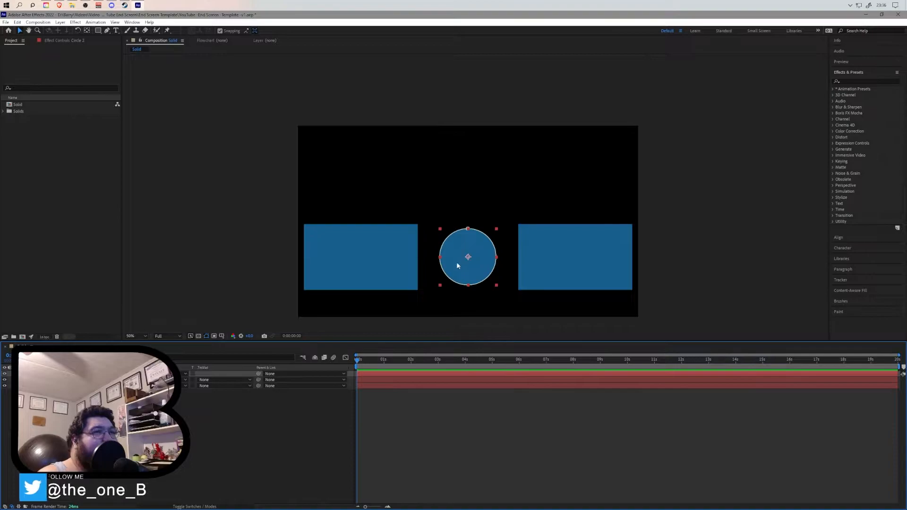
click(315, 399)
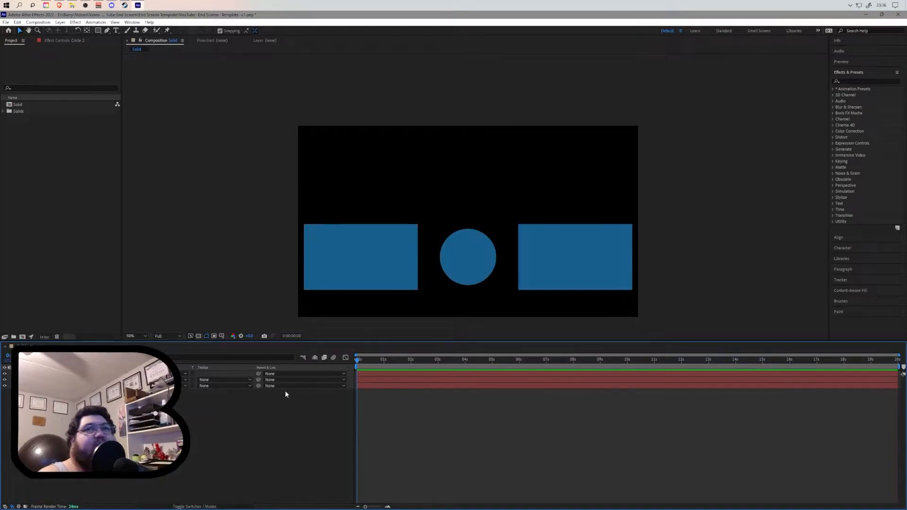
click(296, 377)
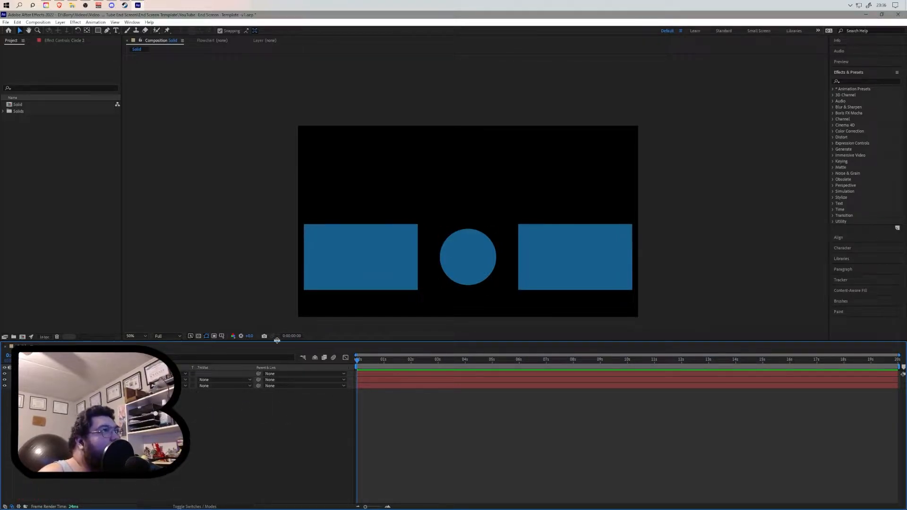
drag(482, 366, 640, 367)
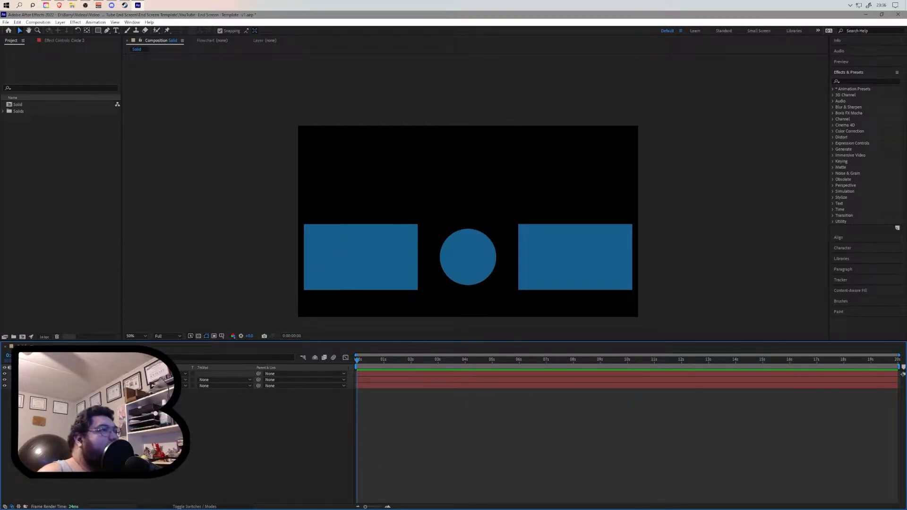
click(25, 373)
click(26, 373)
click(25, 374)
click(43, 385)
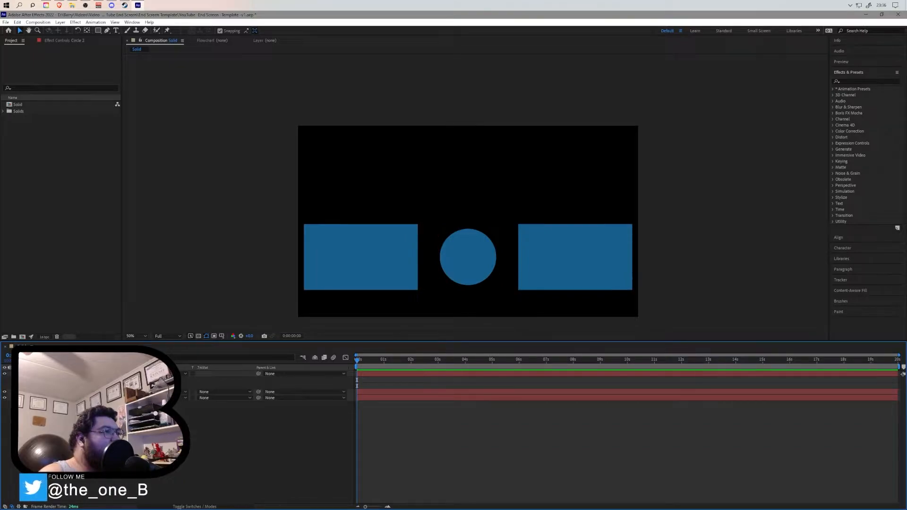
click(25, 391)
click(26, 391)
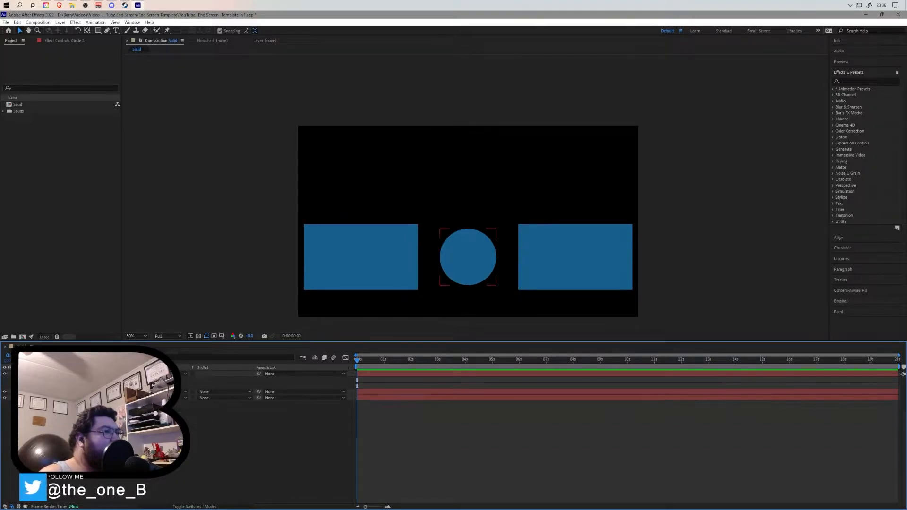
click(25, 374)
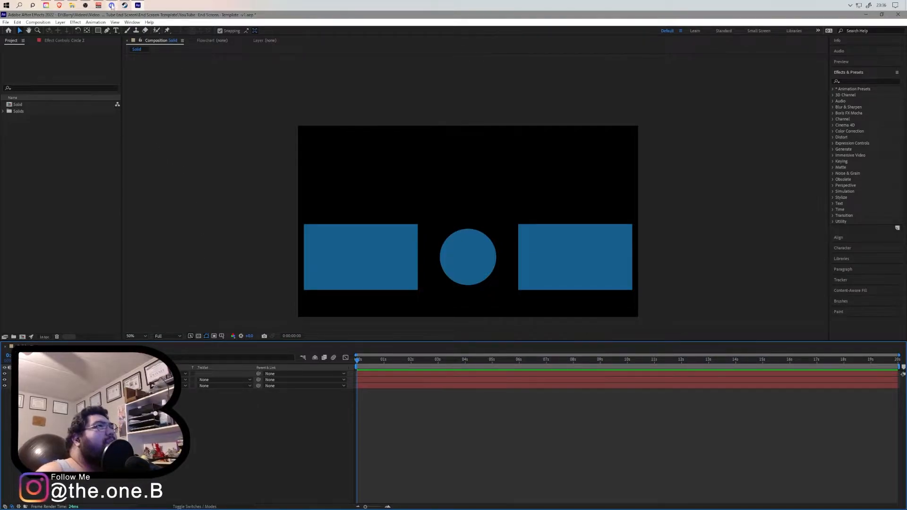
- Import the Borderlands 2 Assets v2 Photoshop file as a composition with retained layer sizes and editable layer styles
click(72, 6)
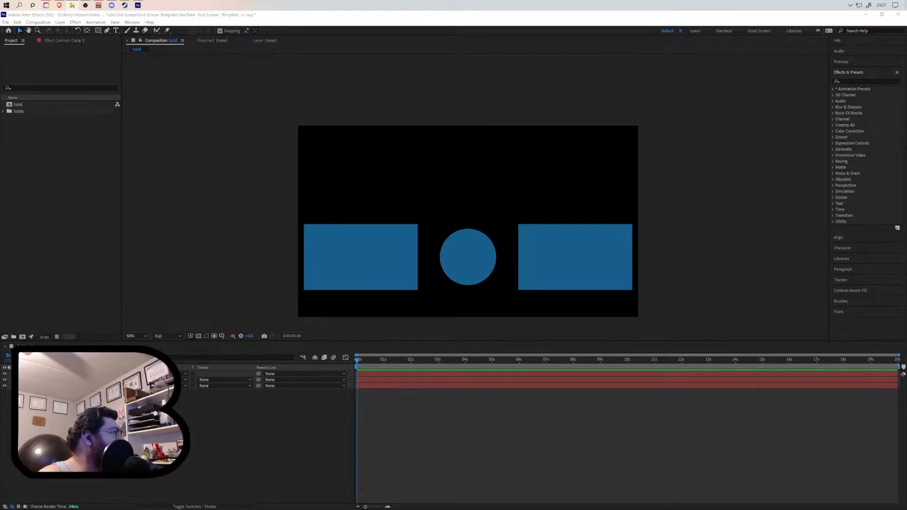
drag(2, 156, 70, 193)
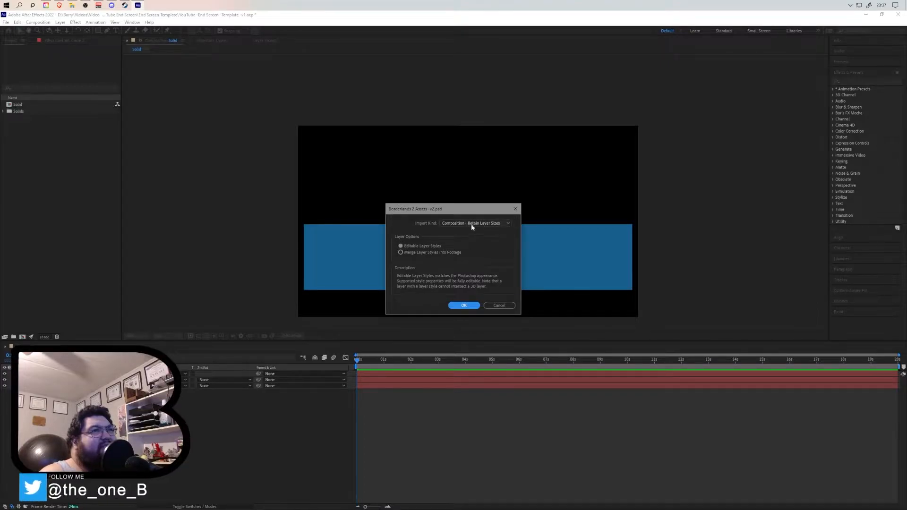
click(463, 305)
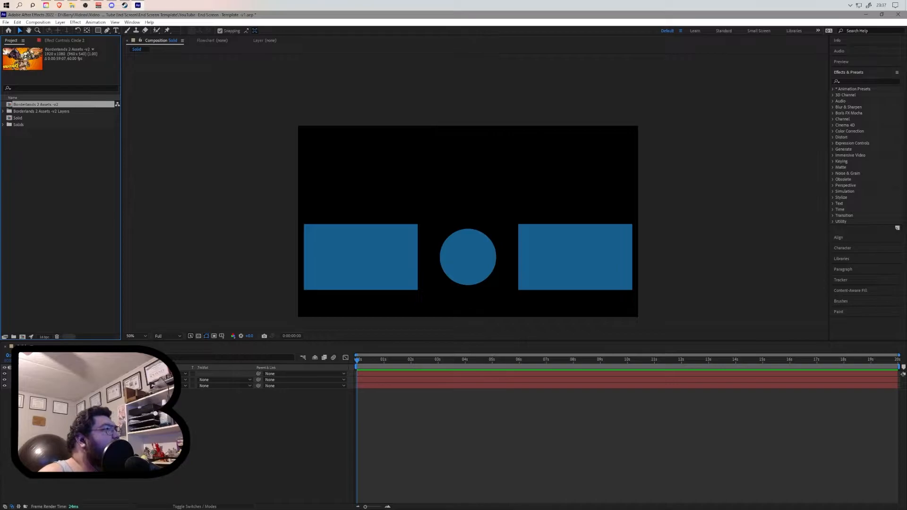
drag(31, 106, 70, 373)
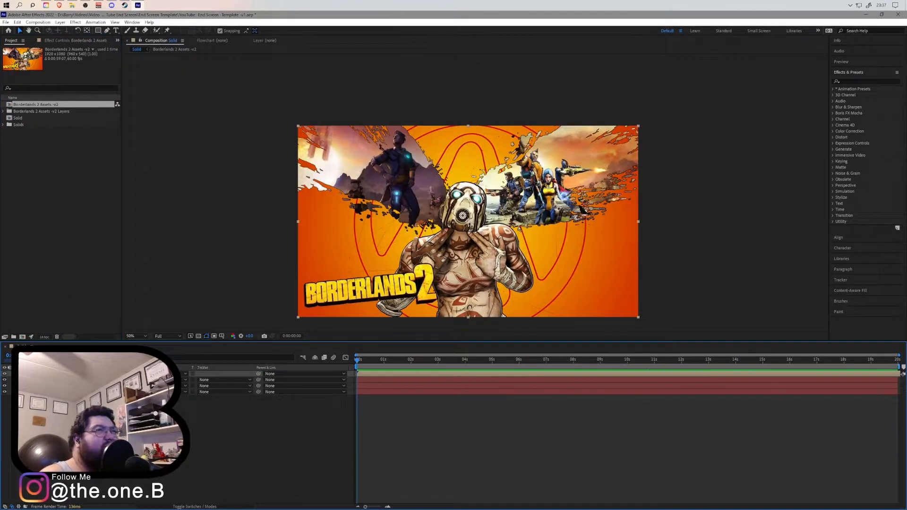
mouse_move(71, 409)
mouse_down()
mouse_move(70, 380)
mouse_move(70, 395)
mouse_up()
click(71, 408)
click(70, 373)
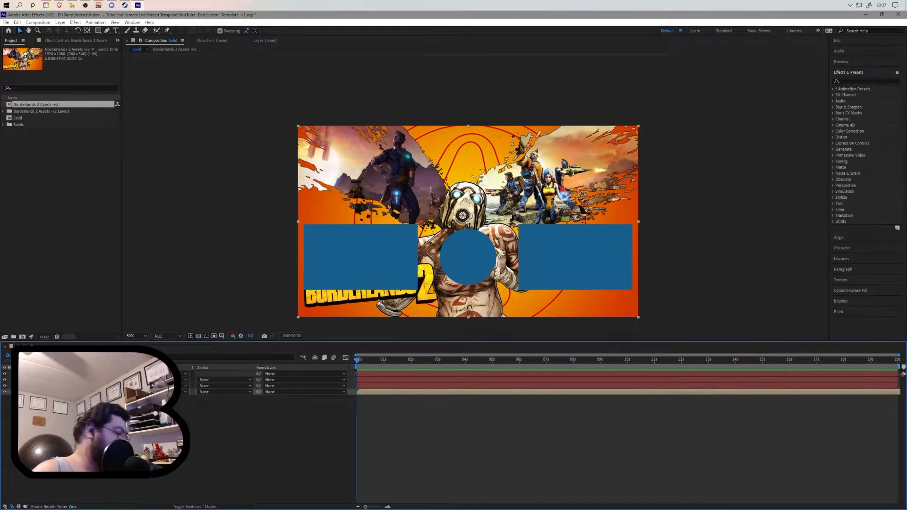
key(Delete)
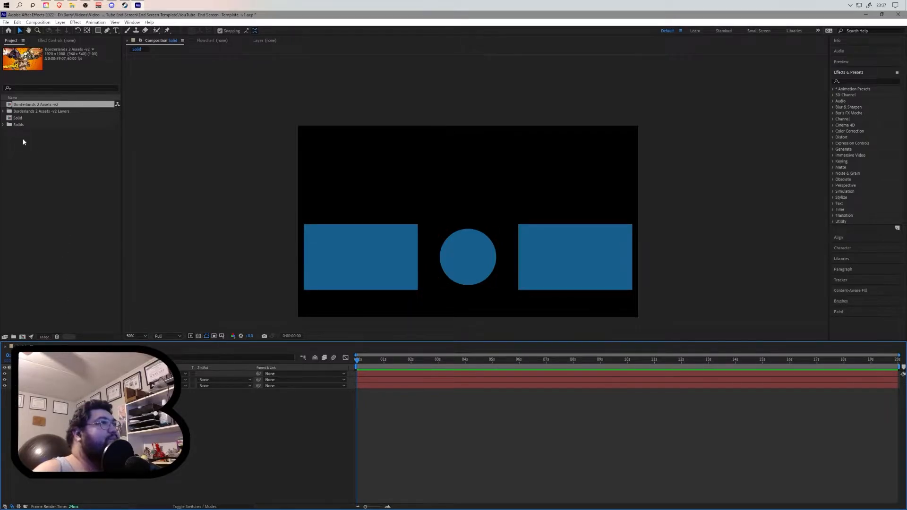
- Open the Borderlands 2 Assets v2 composition and select each of its layers to inspect them
double_click(28, 105)
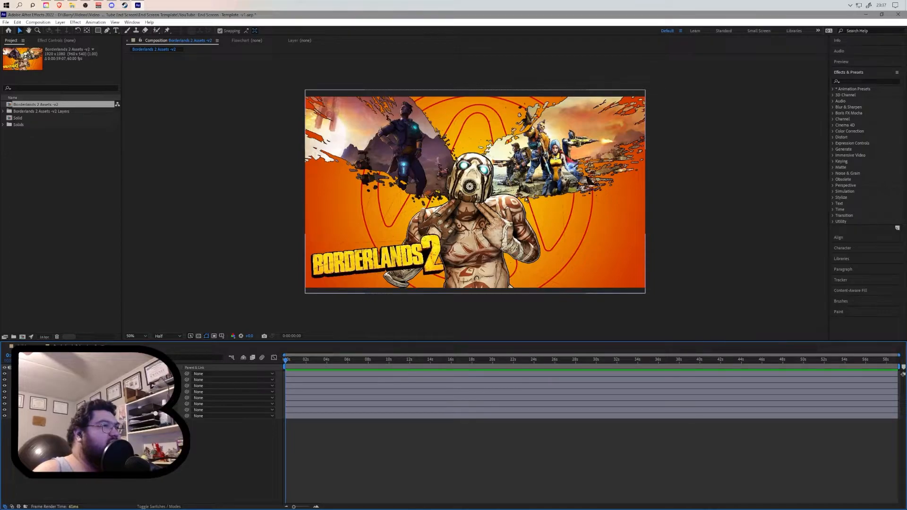
click(71, 373)
click(71, 380)
click(71, 386)
click(71, 392)
click(71, 398)
click(71, 403)
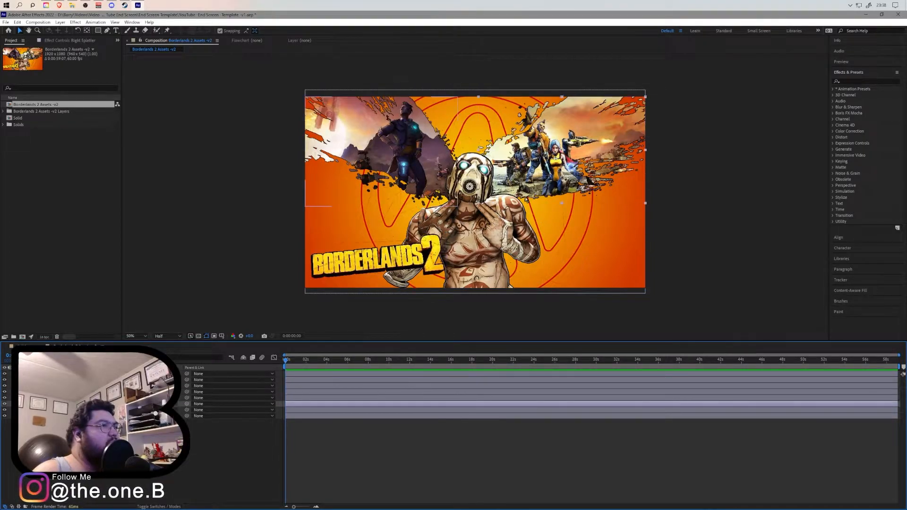
click(71, 410)
click(71, 416)
- Toggle the visibility of each artwork layer on and off to examine what each contains
click(5, 416)
click(5, 416)
click(5, 410)
click(5, 410)
click(5, 403)
click(5, 404)
click(4, 398)
click(5, 399)
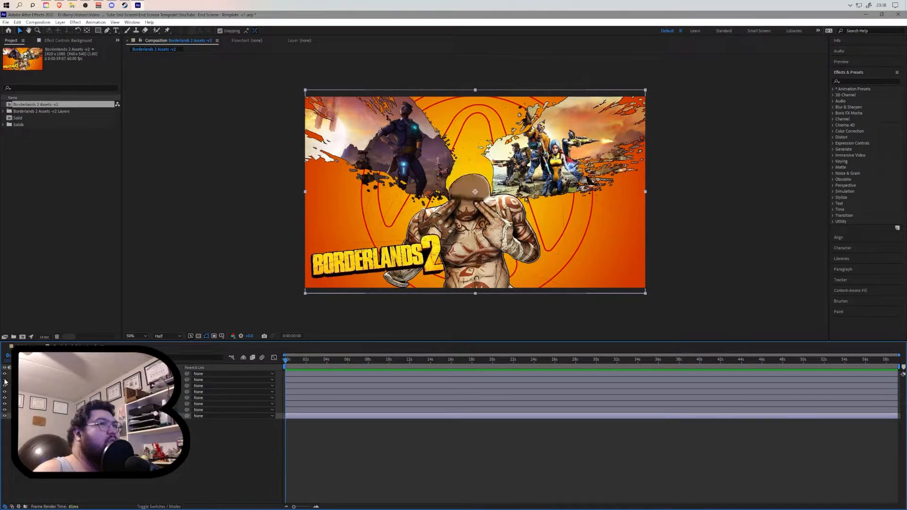
click(4, 374)
click(5, 374)
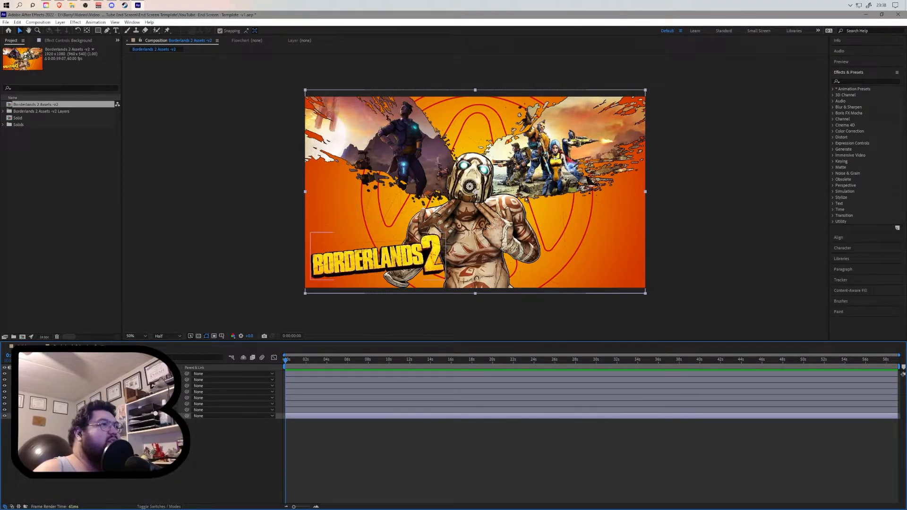
- Move the Borderlands 2 logo layer up to the center of the artwork, above the character
click(56, 373)
drag(357, 259, 442, 193)
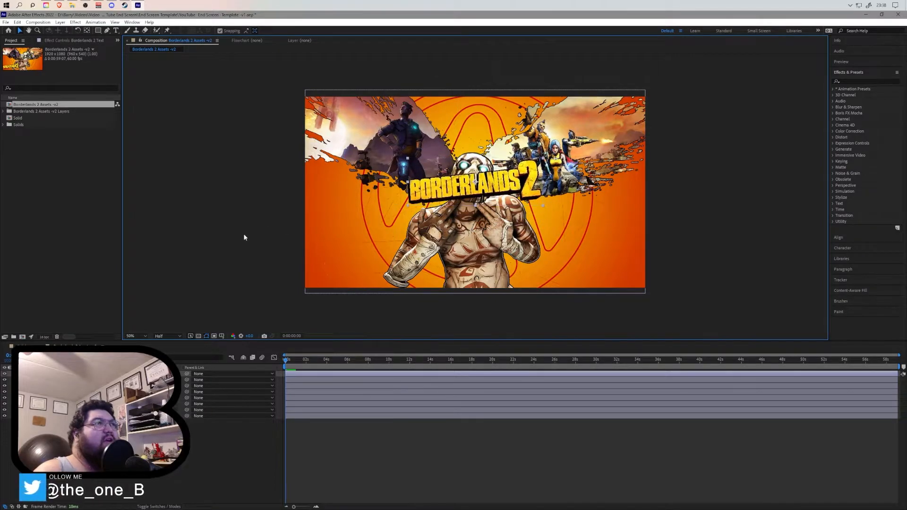
- Add the Solid composition as the top layer of the Borderlands 2 Assets v2 composition
click(28, 117)
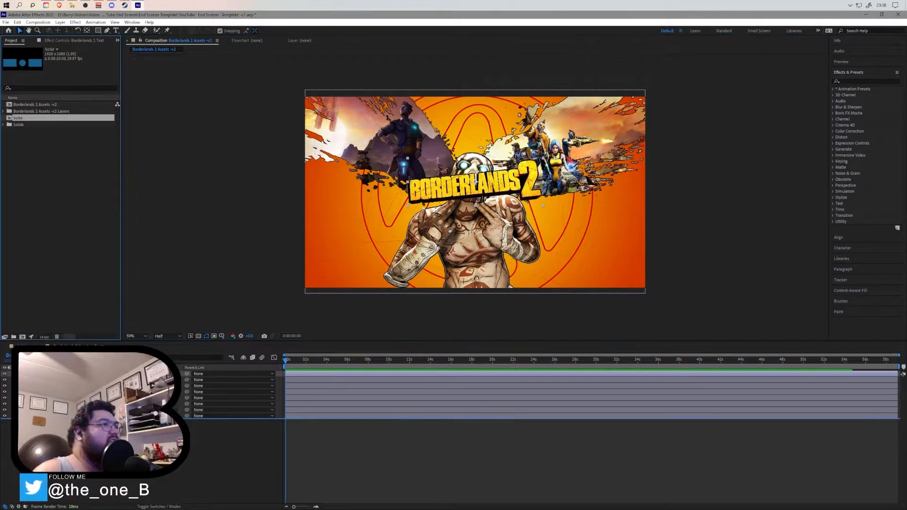
drag(29, 118, 94, 373)
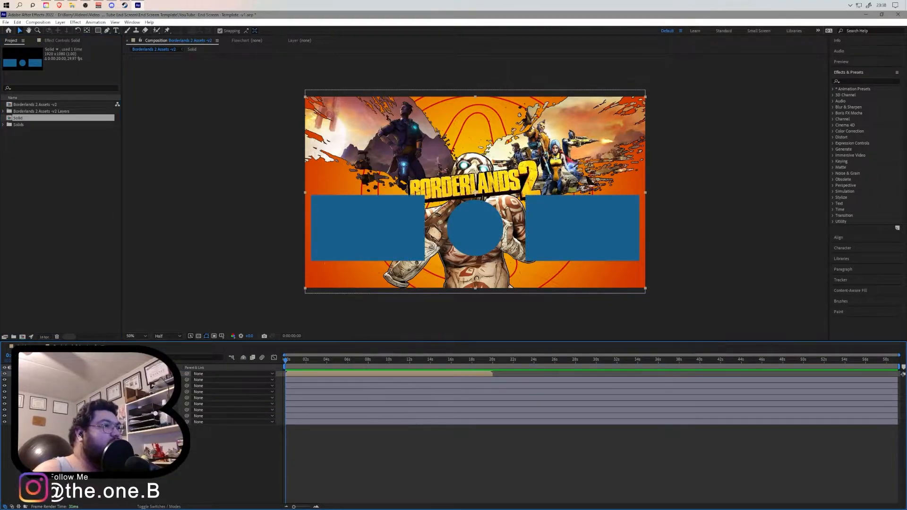
click(5, 374)
click(4, 374)
click(4, 373)
click(4, 374)
click(4, 374)
click(4, 374)
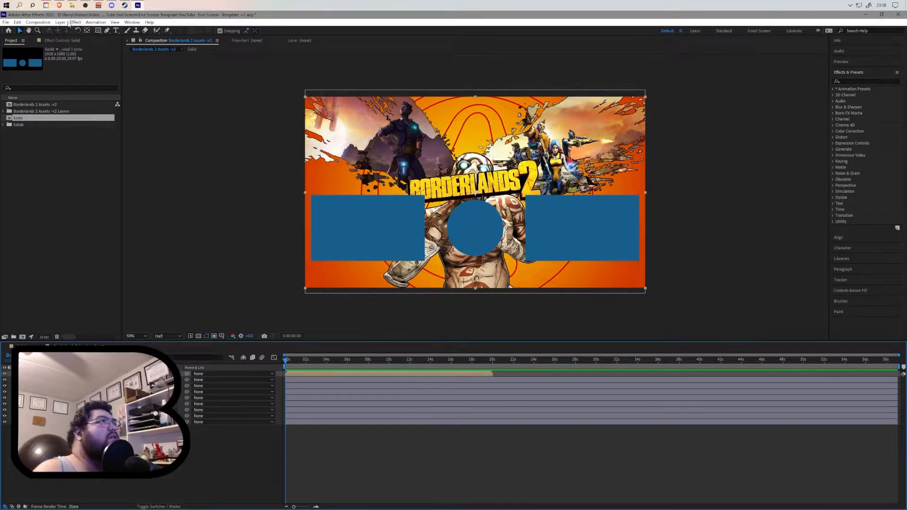
- Set the Borderlands 2 Assets v2 composition duration to 0:00:20:00 in Composition Settings
click(37, 22)
click(62, 38)
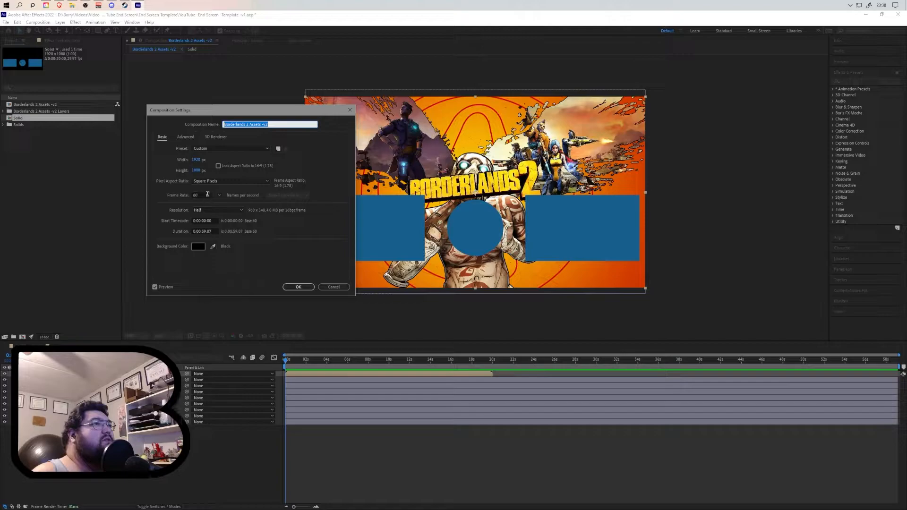
click(205, 231)
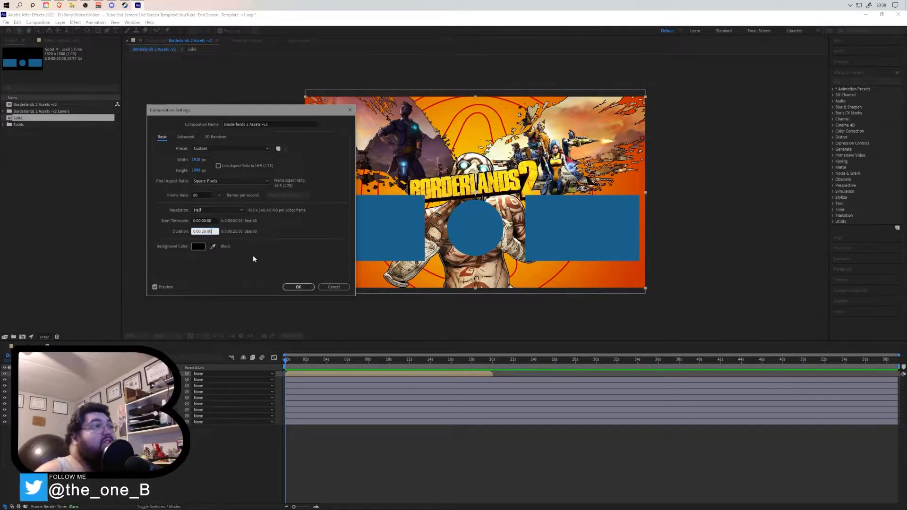
click(292, 288)
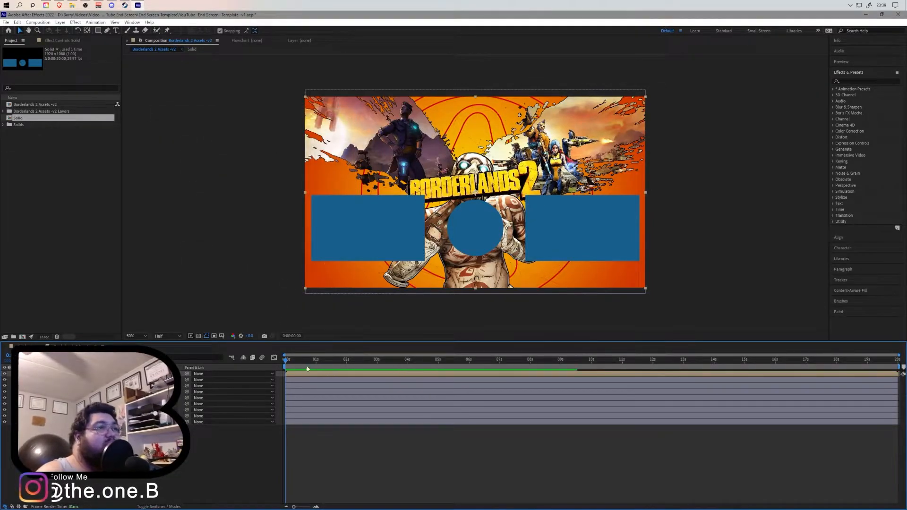
drag(286, 359, 827, 350)
drag(561, 376, 318, 379)
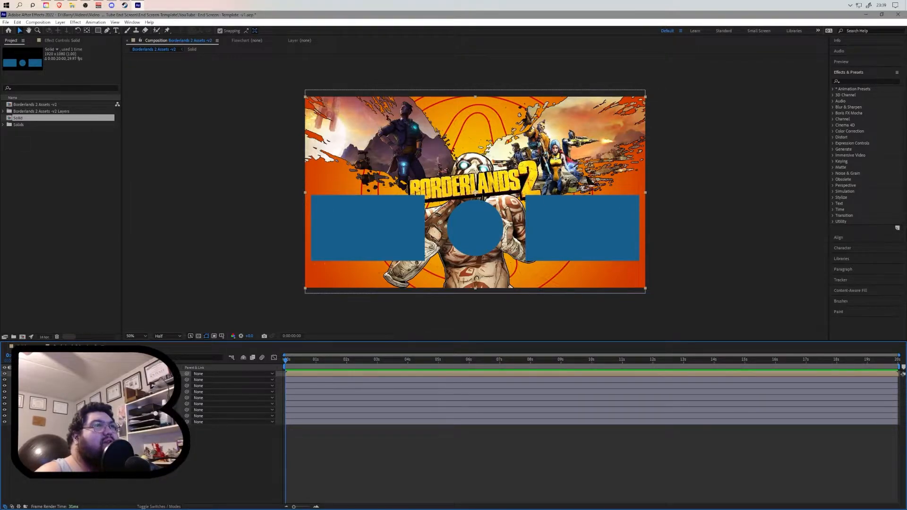
click(125, 479)
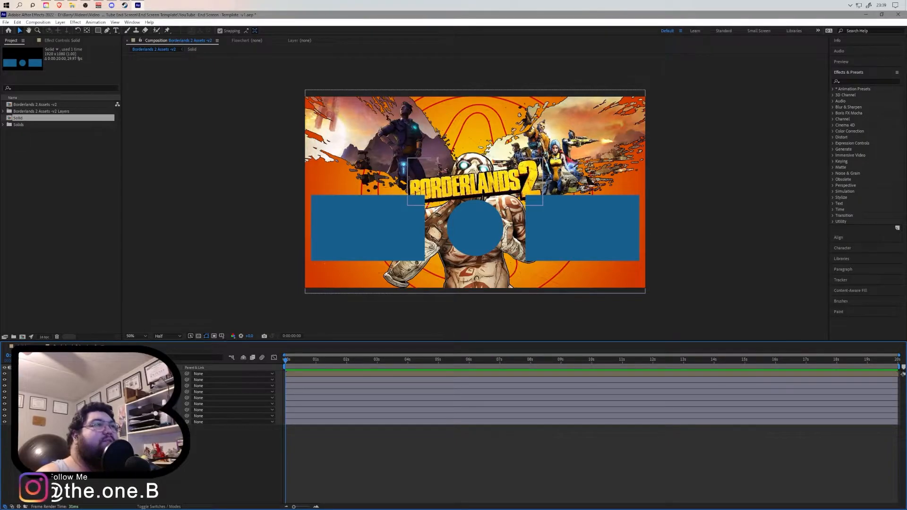
click(62, 373)
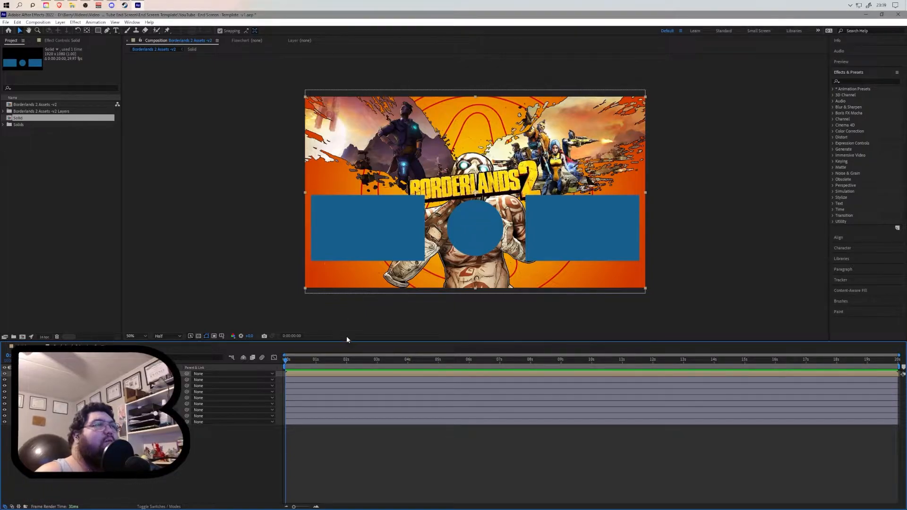
key(t)
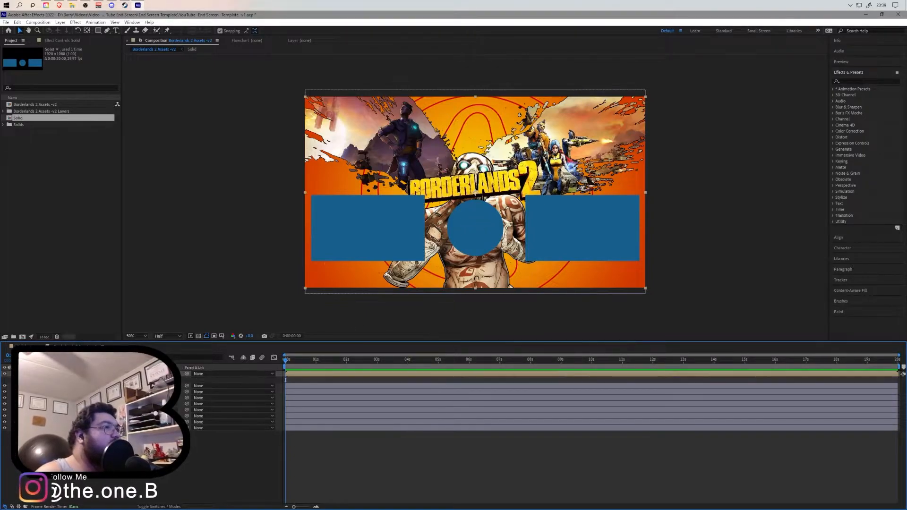
key(t)
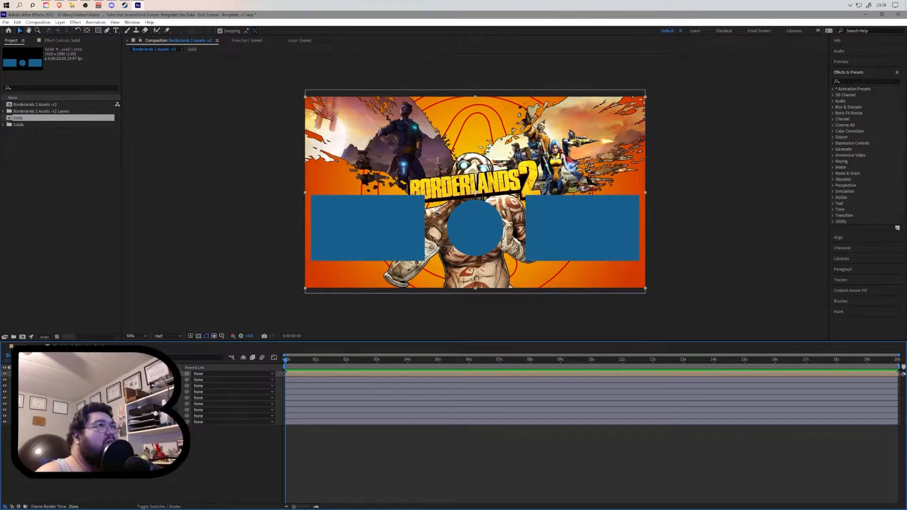
- Open the Solid composition and apply the Fill effect to the left rectangle layer
click(22, 347)
click(350, 248)
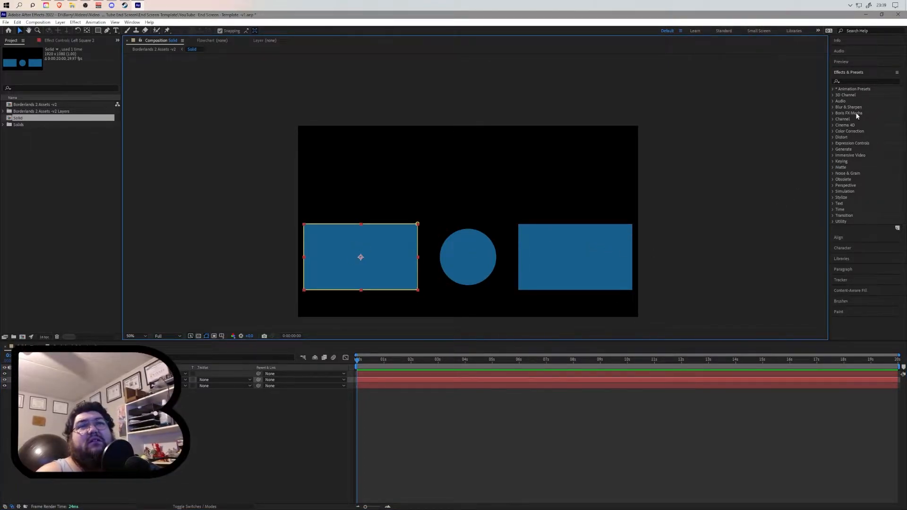
click(849, 82)
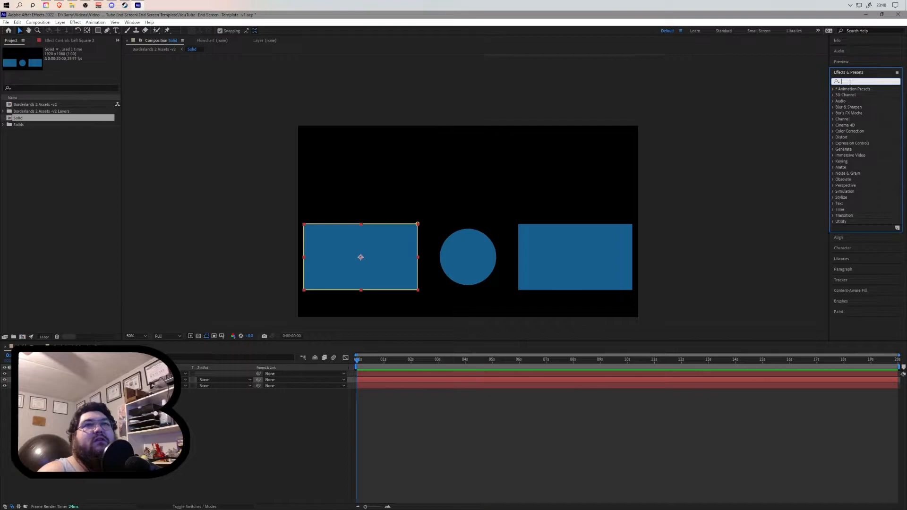
text(fill)
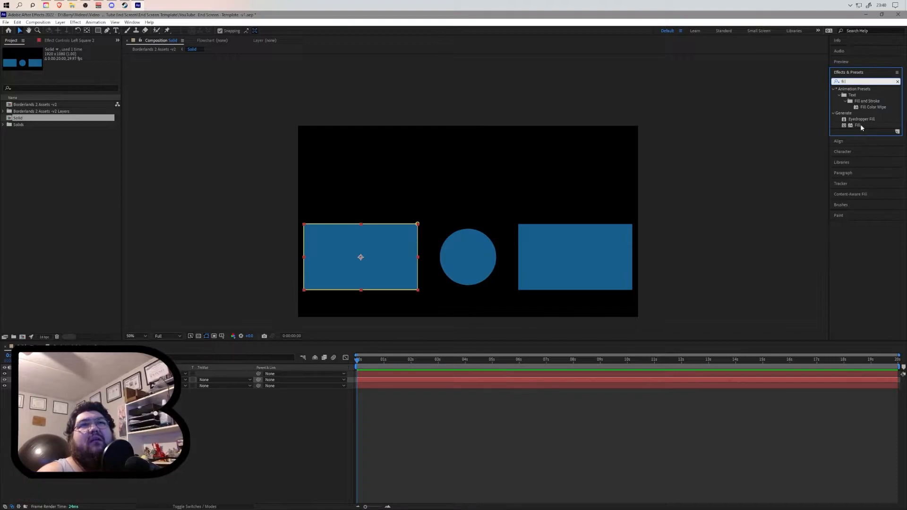
drag(858, 125, 572, 194)
drag(491, 198, 104, 380)
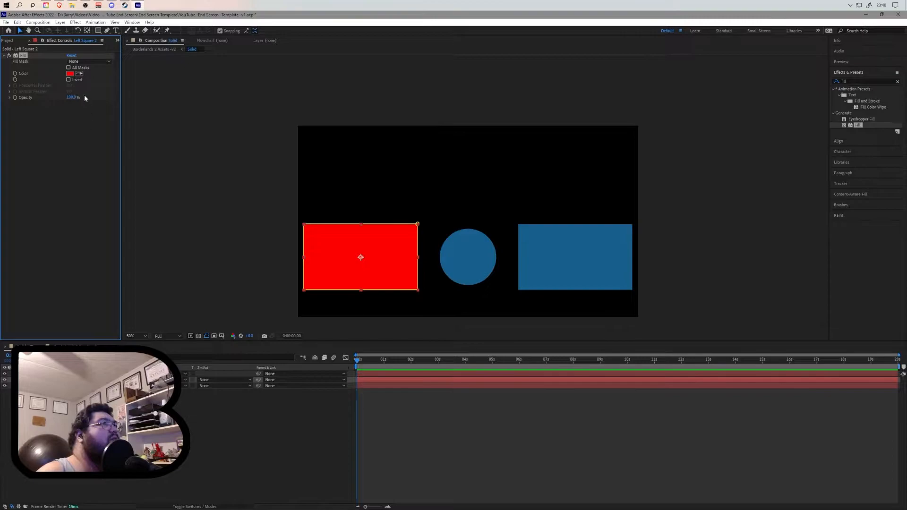
- Apply the Fill effect to the Solid layer in Borderlands 2 Assets v2 and sample the orange artwork color with its eyedropper
click(69, 74)
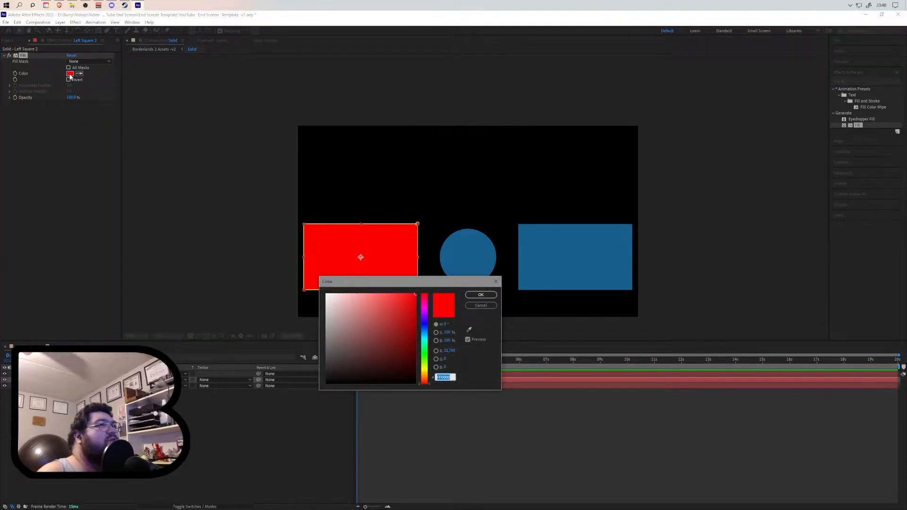
click(480, 305)
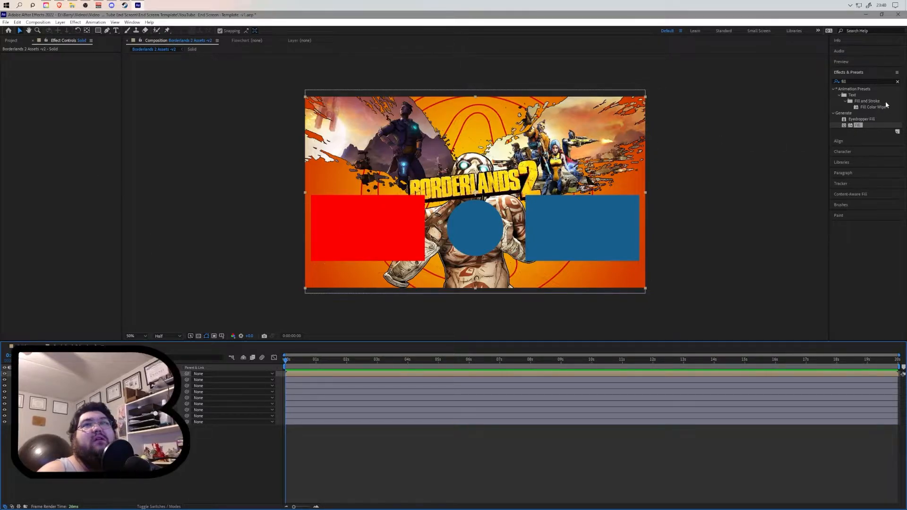
drag(857, 125, 652, 228)
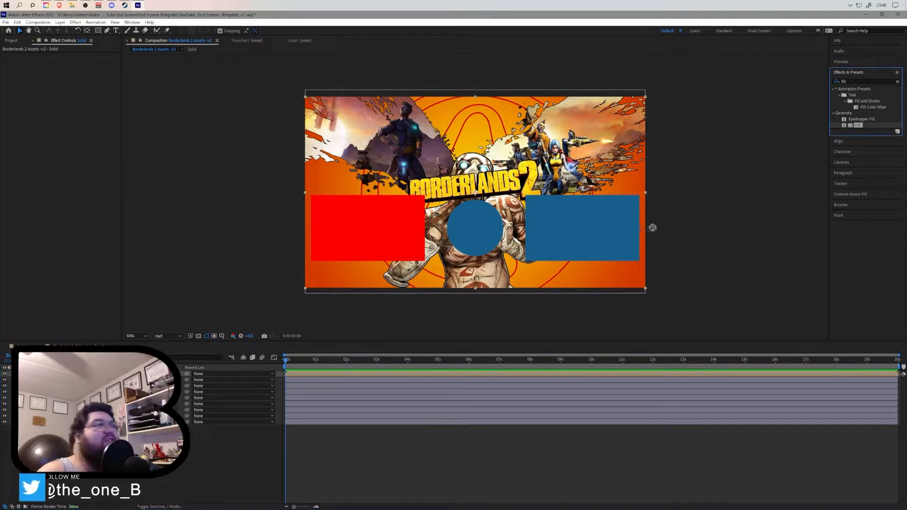
drag(357, 332, 90, 213)
click(80, 74)
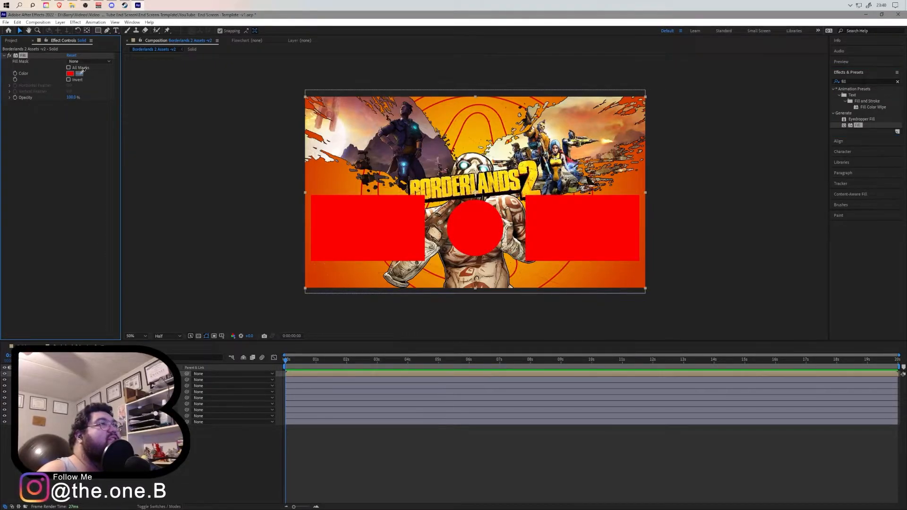
click(307, 176)
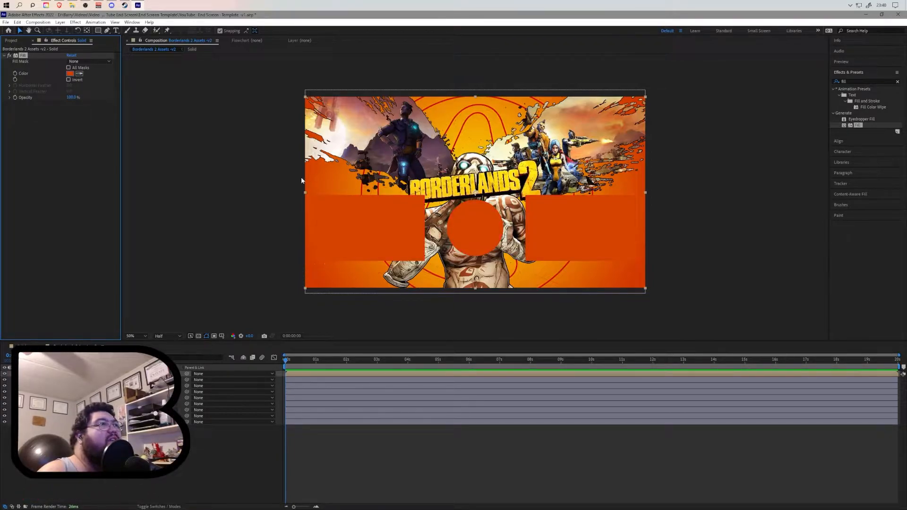
- Copy the sampled orange hex into the left rectangle's Fill color in the Solid composition, then apply Fill to the right rectangle layer
click(70, 74)
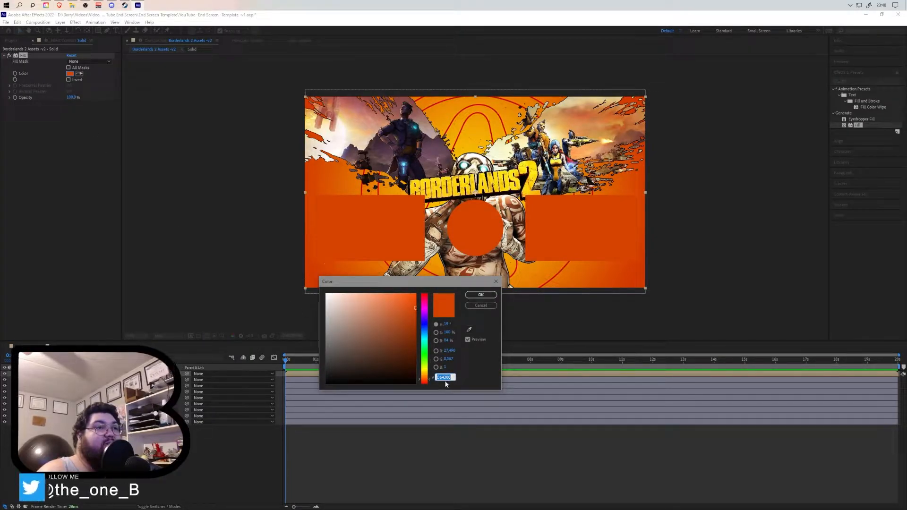
click(486, 307)
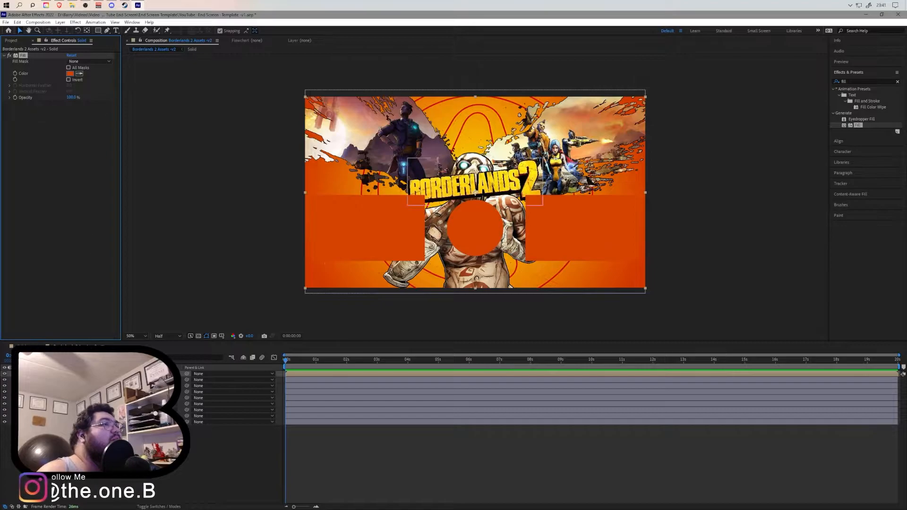
click(22, 346)
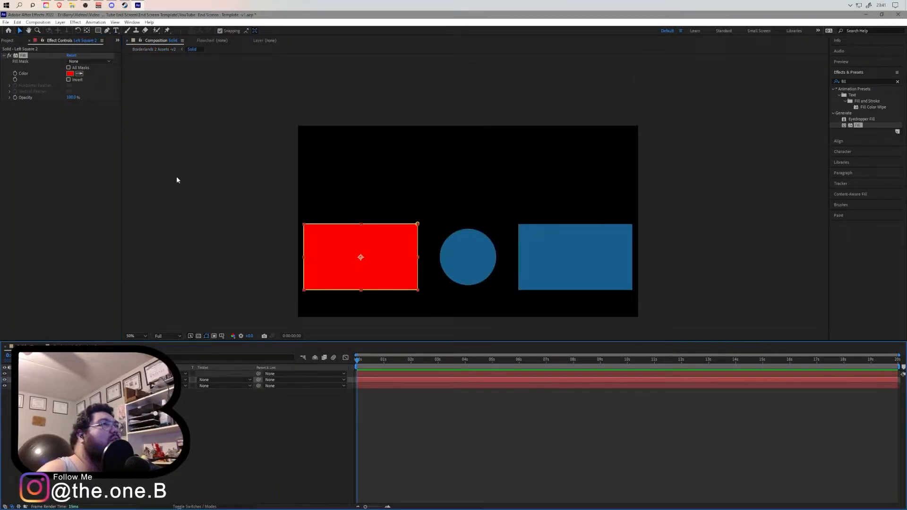
click(69, 73)
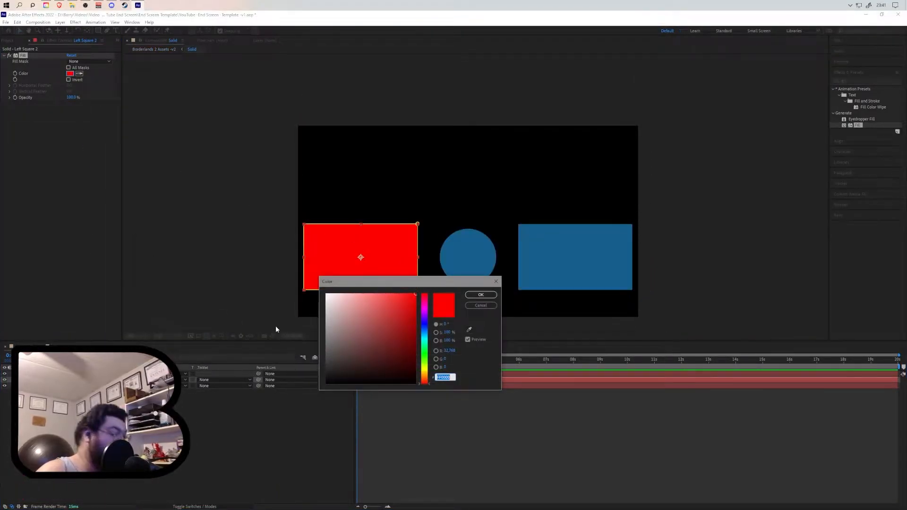
key(ctrl+v)
click(479, 295)
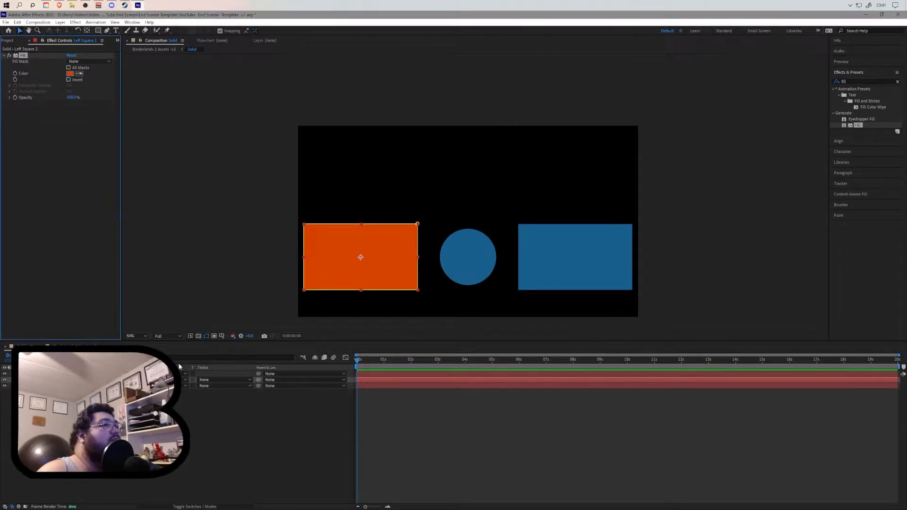
drag(858, 125, 90, 386)
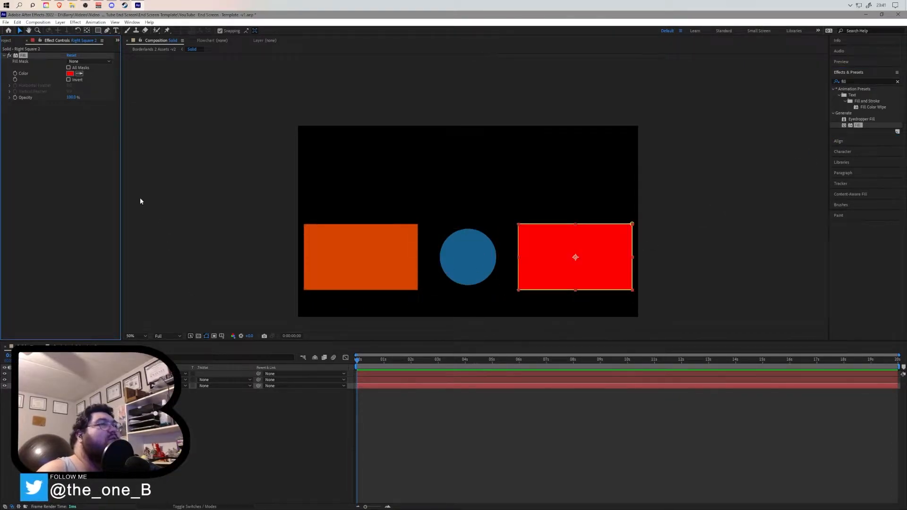
- Hide the Solid, logo and character layers in Borderlands 2 Assets v2 and sample the yellow background color, copying its hex value
click(71, 347)
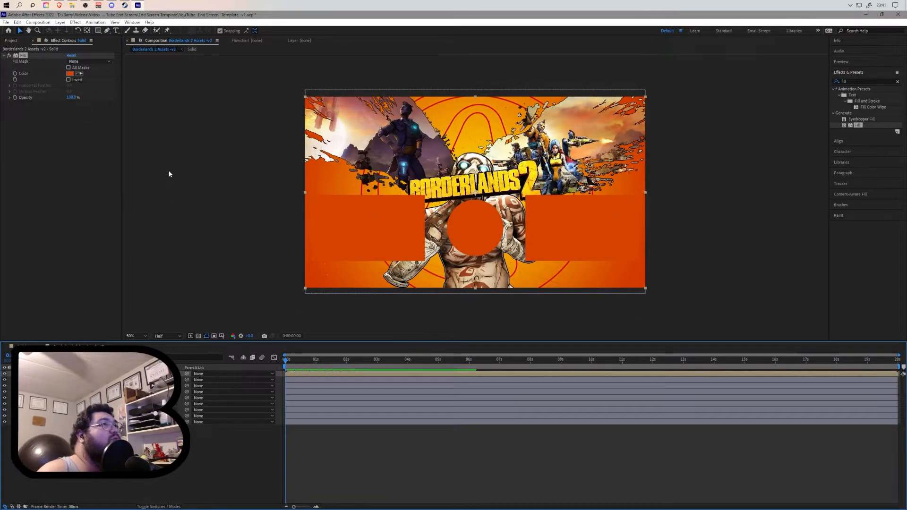
click(79, 74)
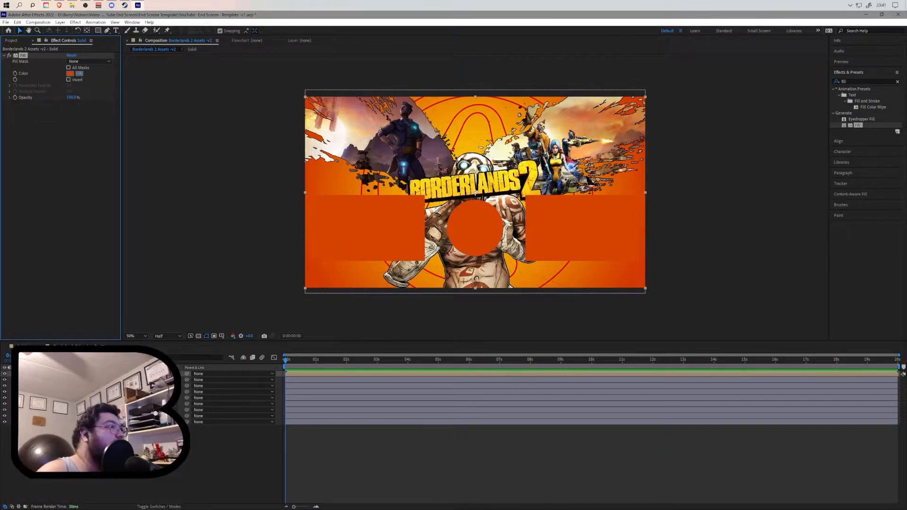
click(83, 158)
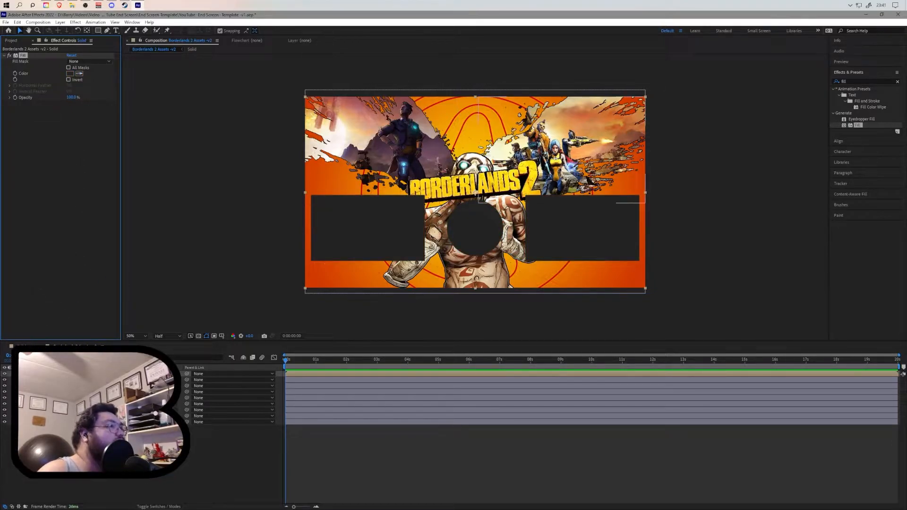
click(5, 374)
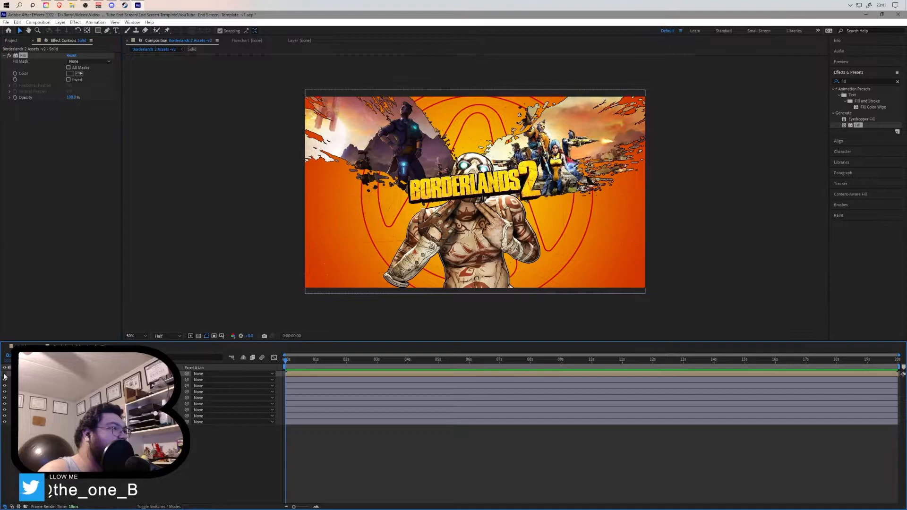
click(5, 404)
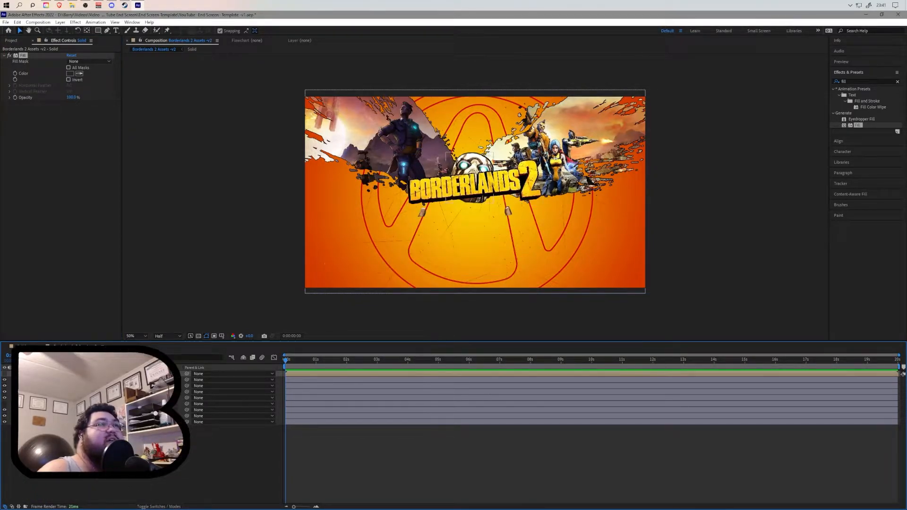
click(5, 380)
click(80, 74)
click(398, 218)
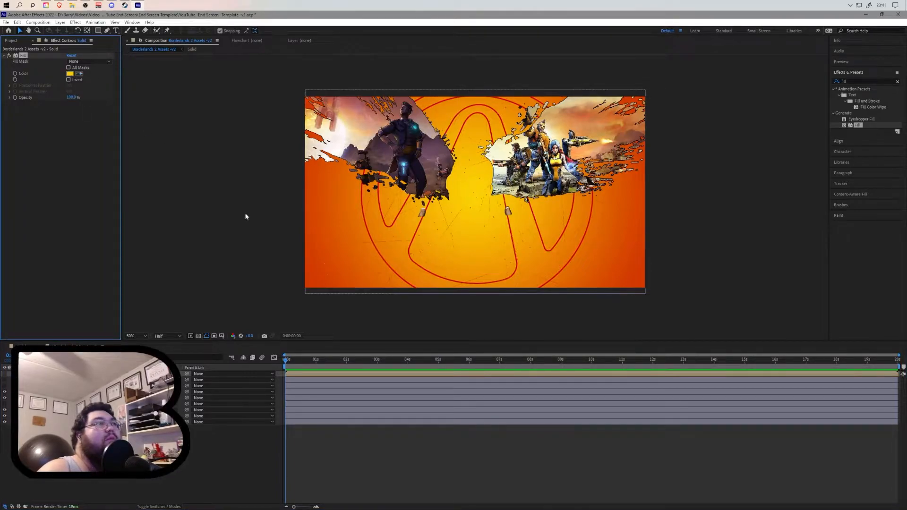
click(70, 74)
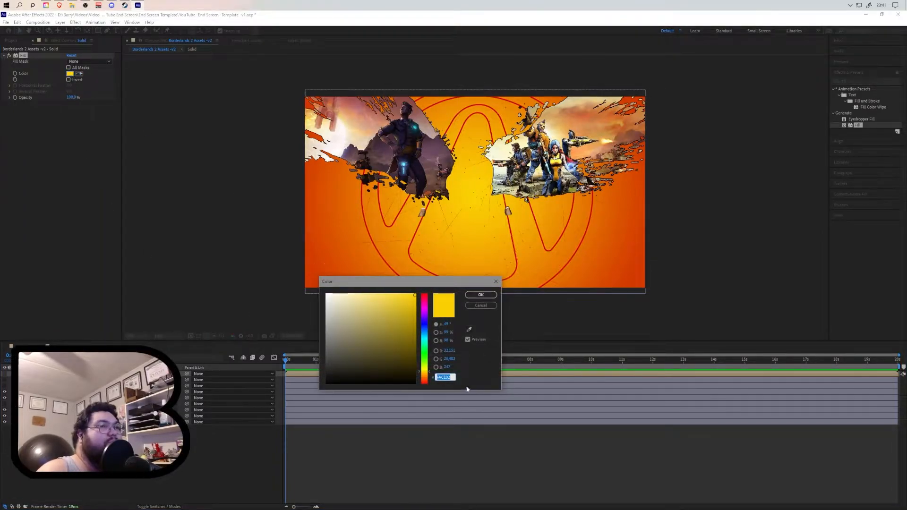
click(481, 306)
- Restore the hidden layers and paste the yellow hex as the right rectangle's Fill color in the Solid composition
drag(4, 374, 4, 410)
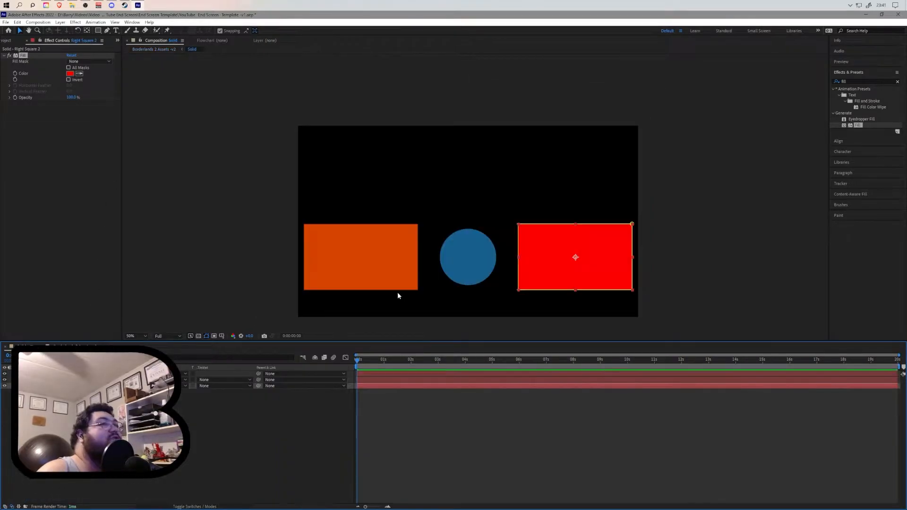
click(70, 74)
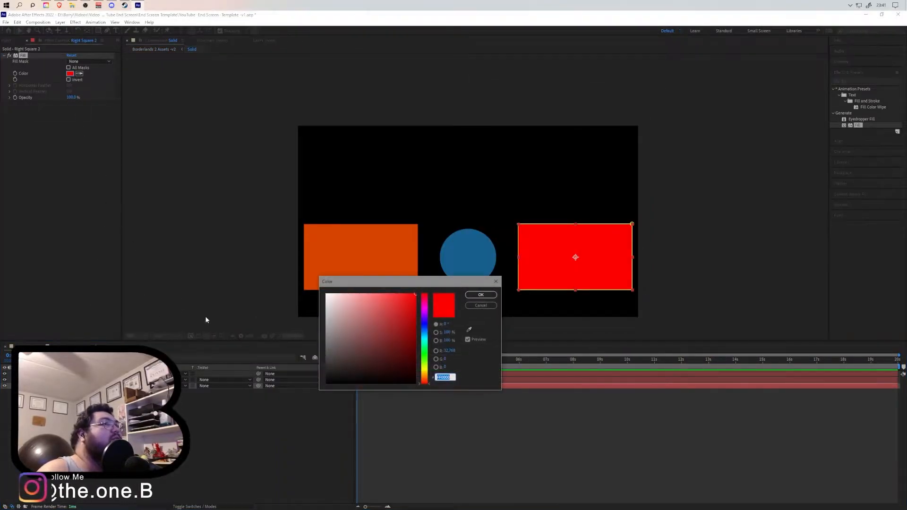
text(FACE02)
click(480, 295)
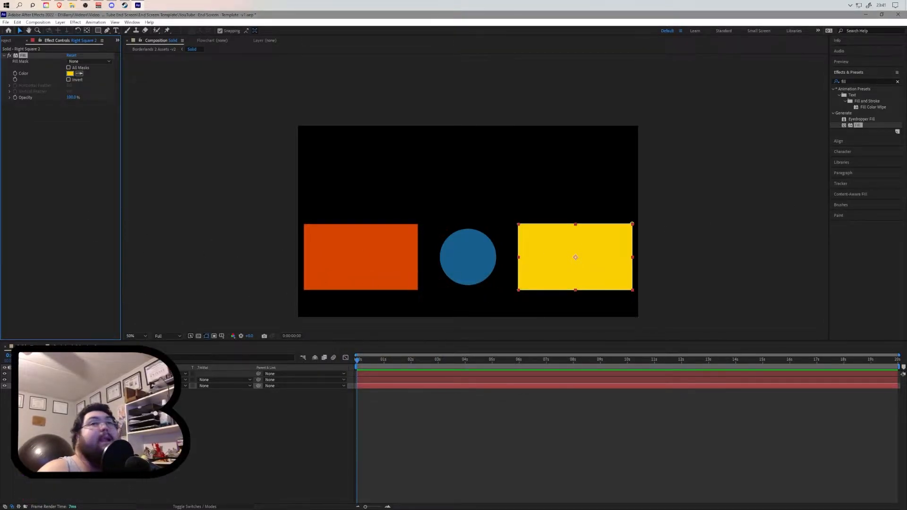
- Apply Fill to the circle layer and sample a red from the Borderlands 2 artwork with the eyedropper
drag(857, 125, 152, 373)
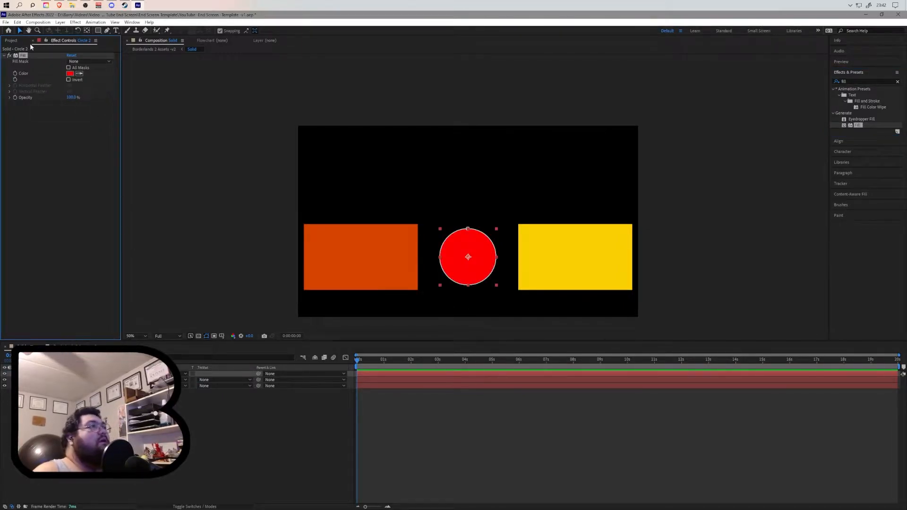
click(88, 346)
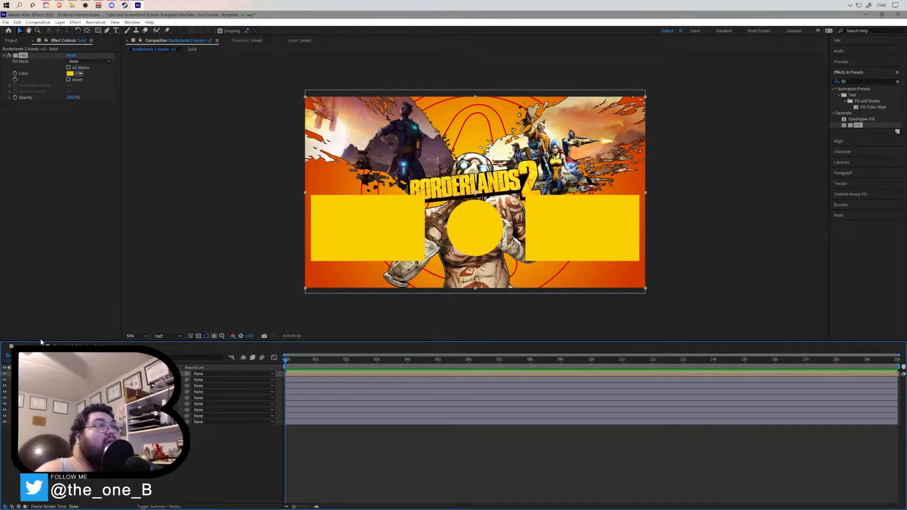
click(79, 74)
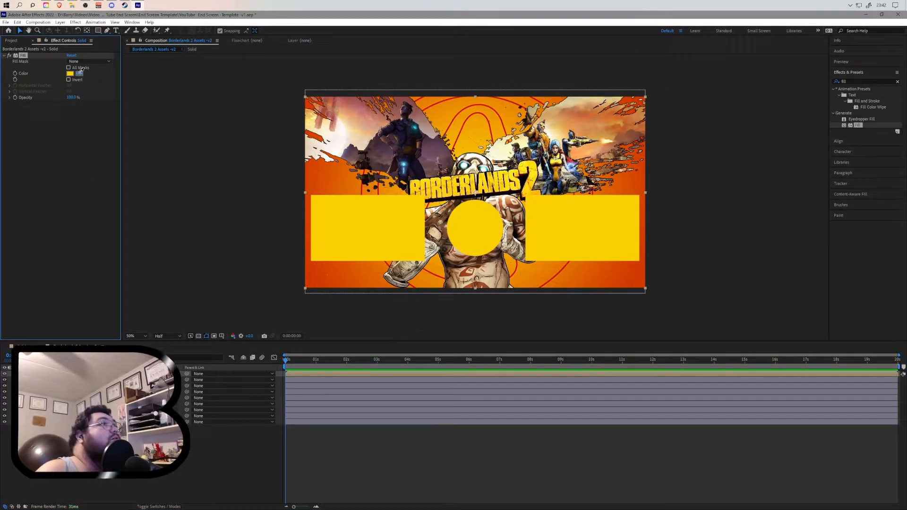
click(454, 119)
- Copy the sampled red hex and paste it as the circle's Fill color in the Solid composition
click(70, 74)
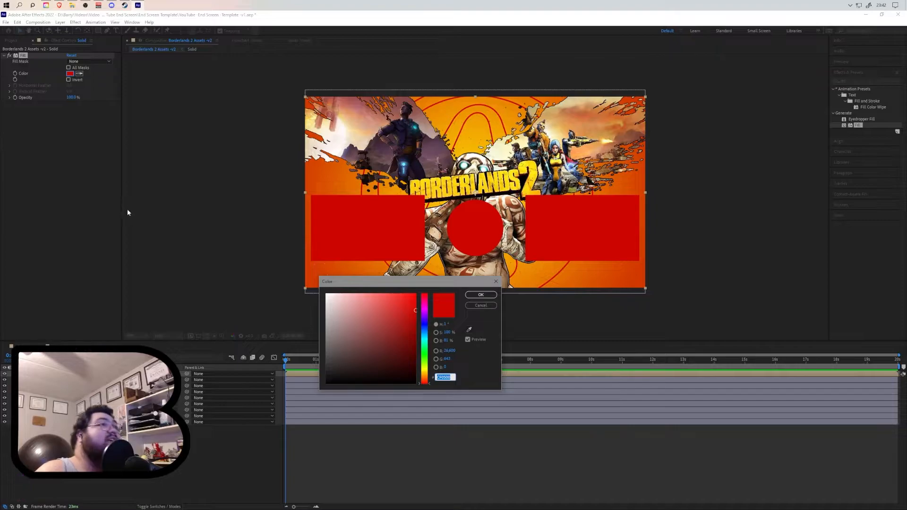
click(479, 295)
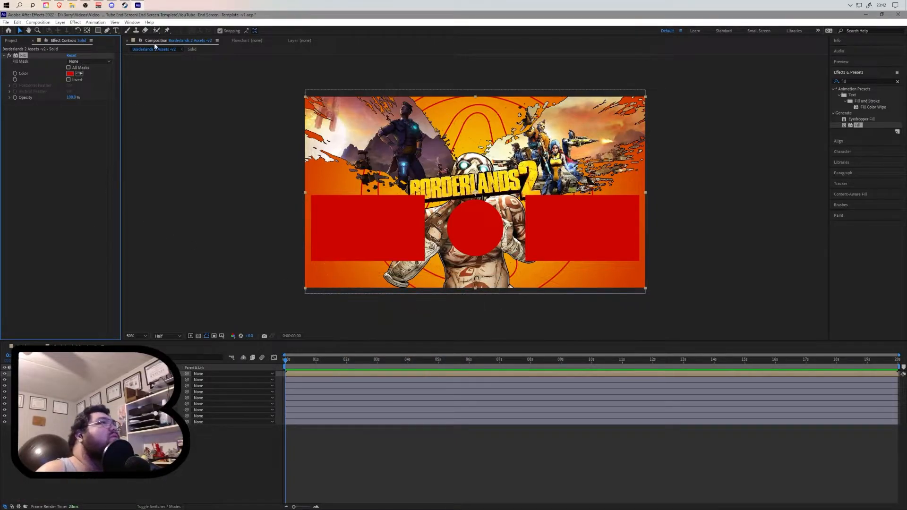
click(23, 346)
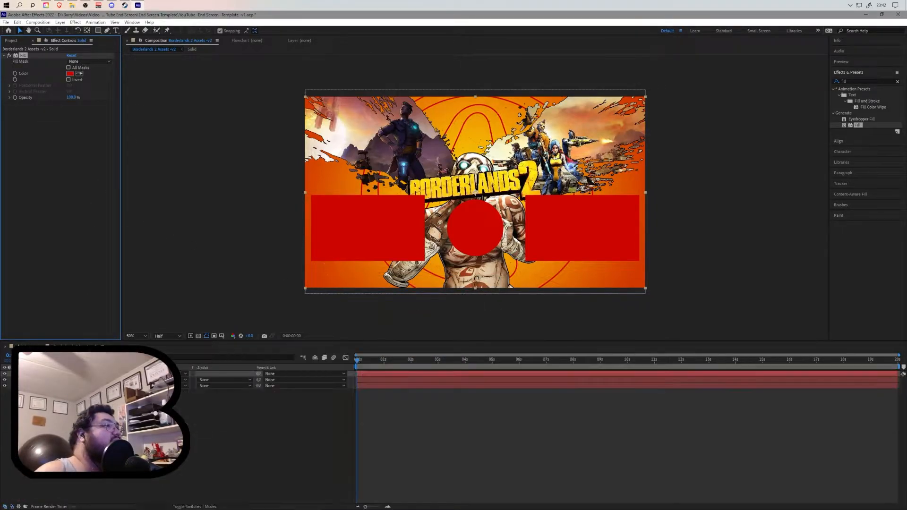
click(70, 73)
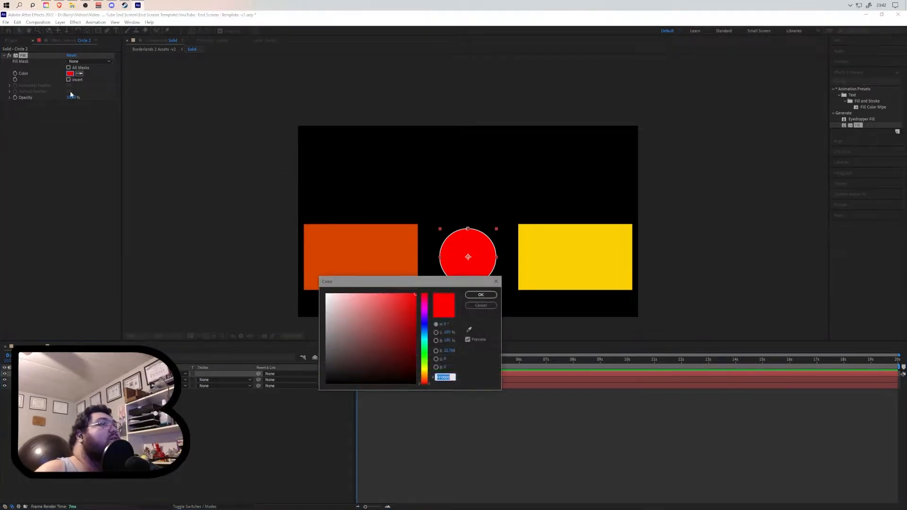
key(ctrl+v)
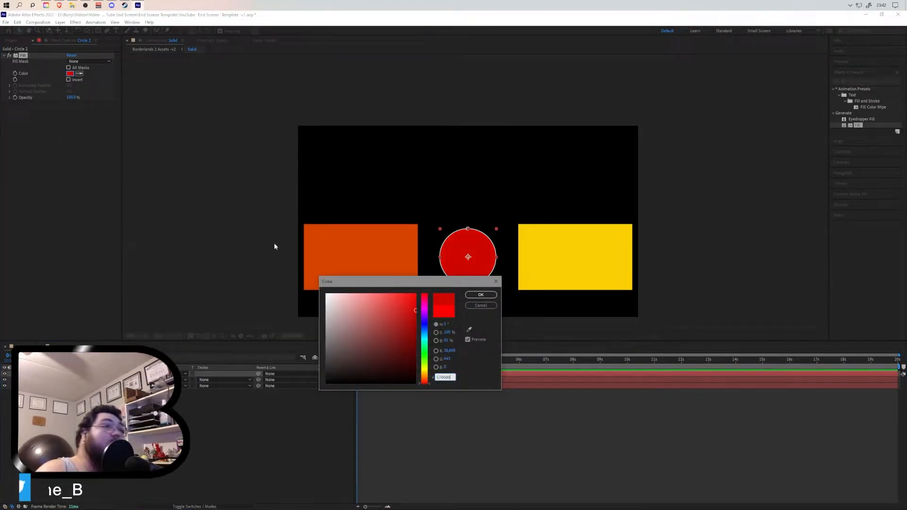
click(481, 295)
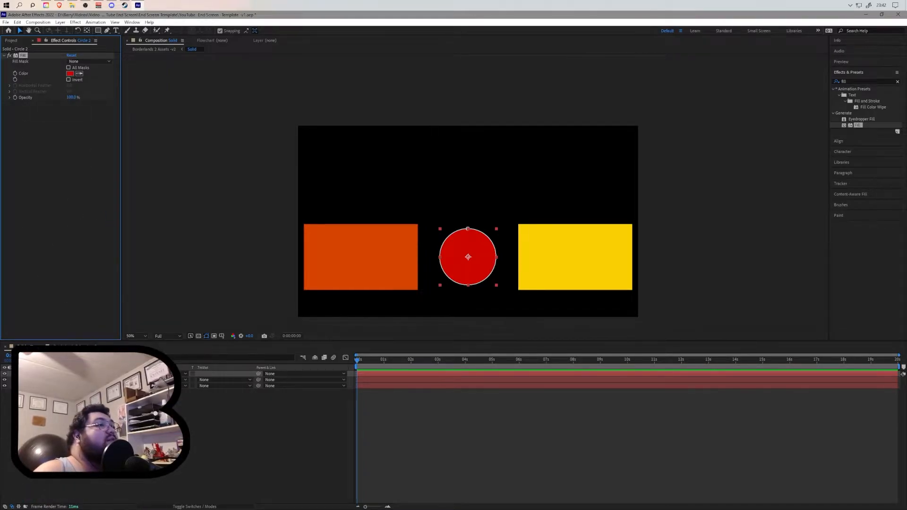
- Delete the Fill effect from the Solid layer in Borderlands 2 Assets v2 and toggle its visibility to compare
click(75, 346)
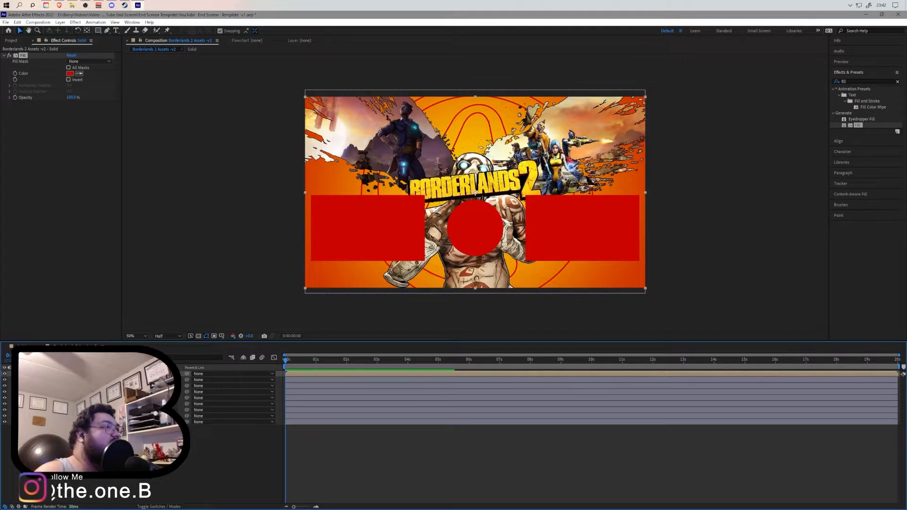
click(24, 55)
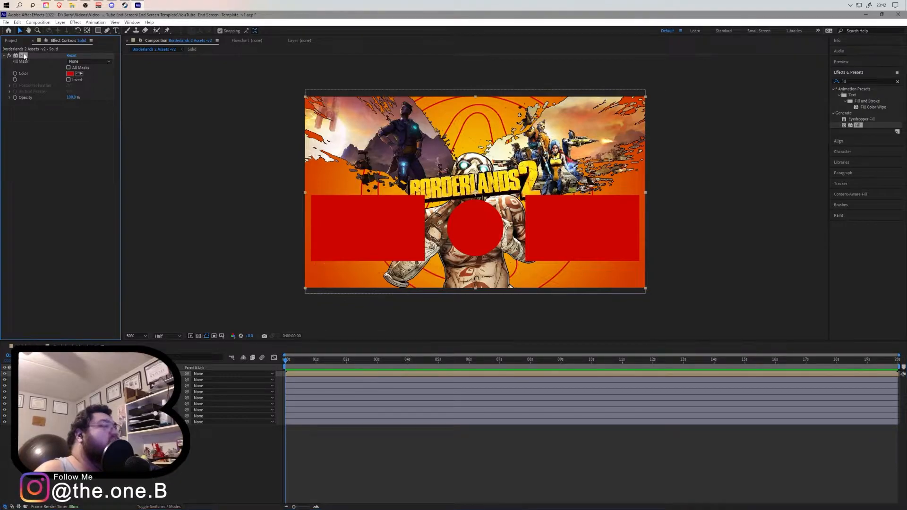
key(Delete)
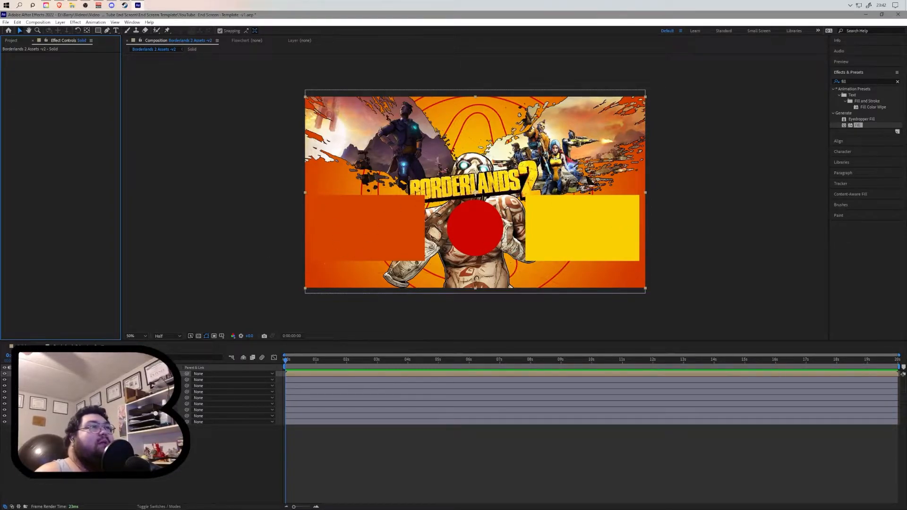
click(5, 374)
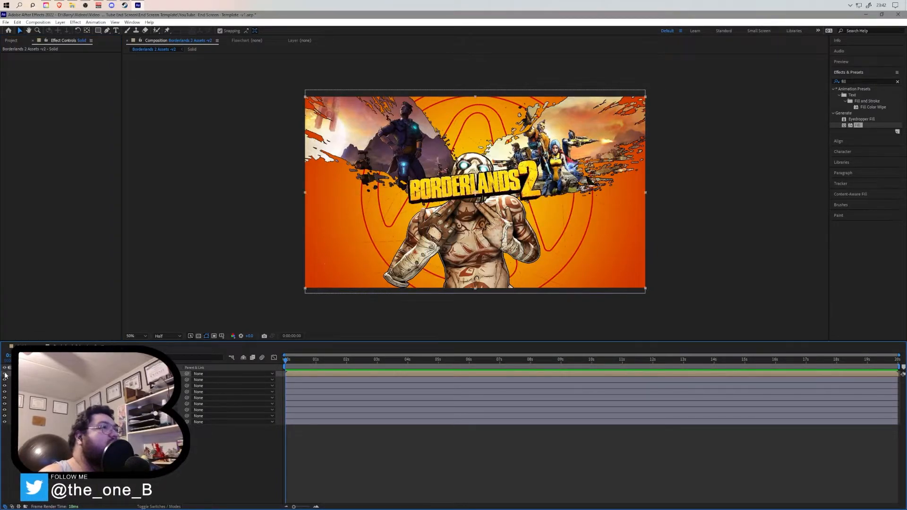
click(5, 373)
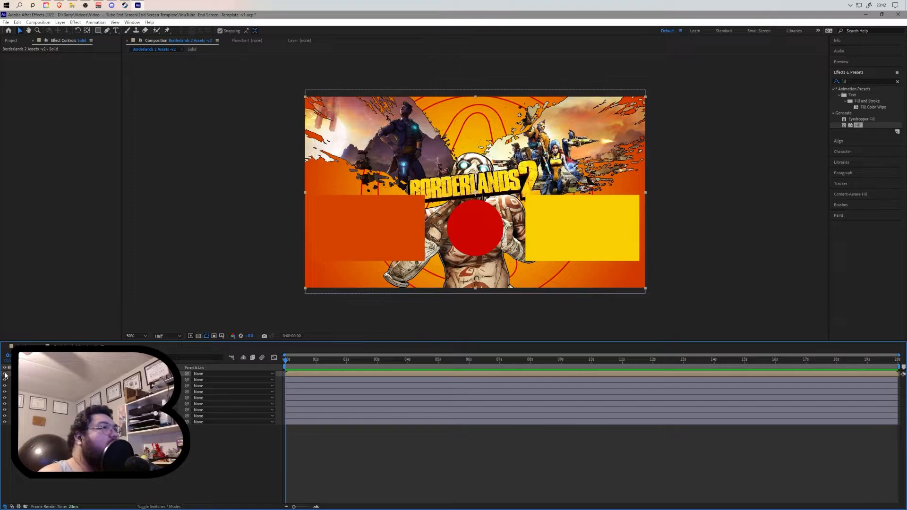
- Hide the background characters, logo, head, rectangle and circle layers to isolate the Psycho body artwork
click(94, 449)
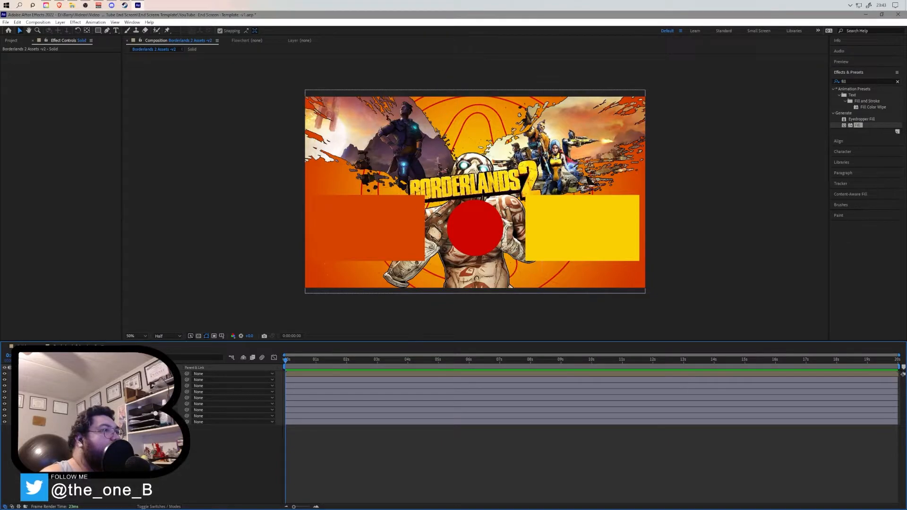
click(5, 410)
click(5, 416)
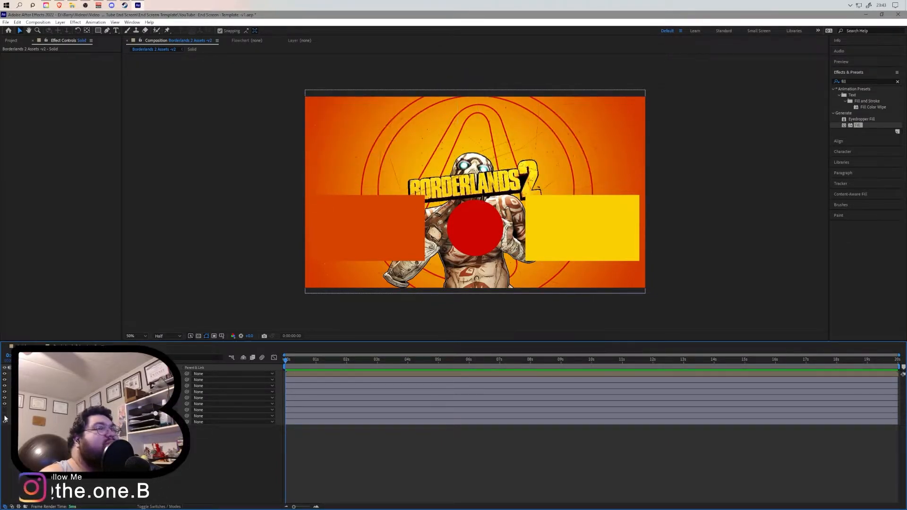
click(5, 404)
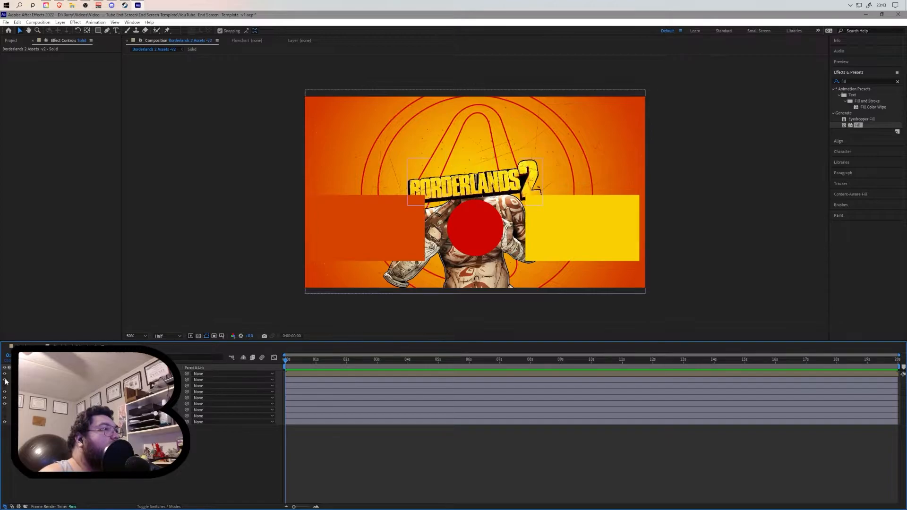
click(4, 380)
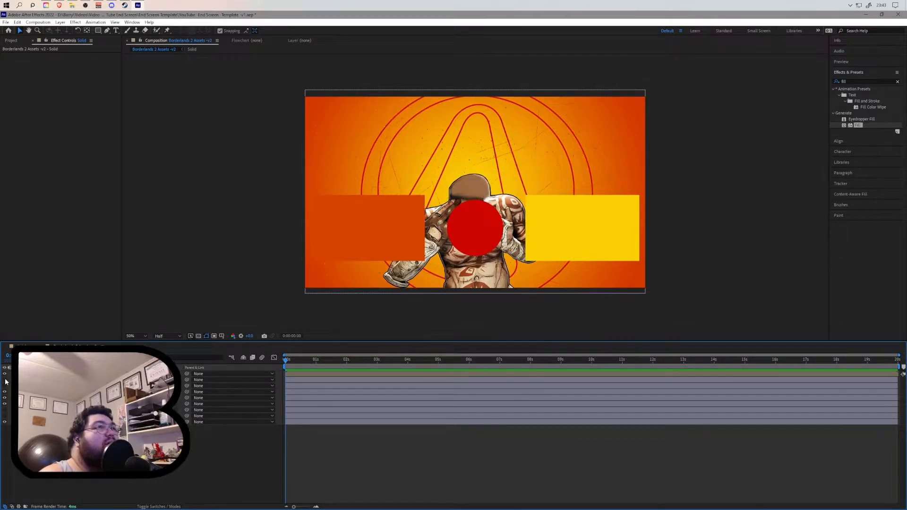
click(4, 373)
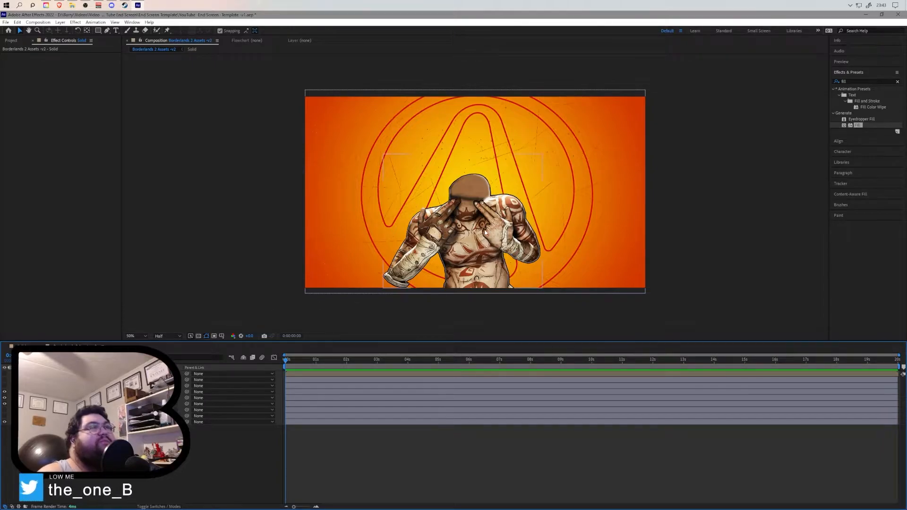
- Zoom in and pan to inspect the masked head and torso area of the body artwork
scroll(446, 274, up, 4)
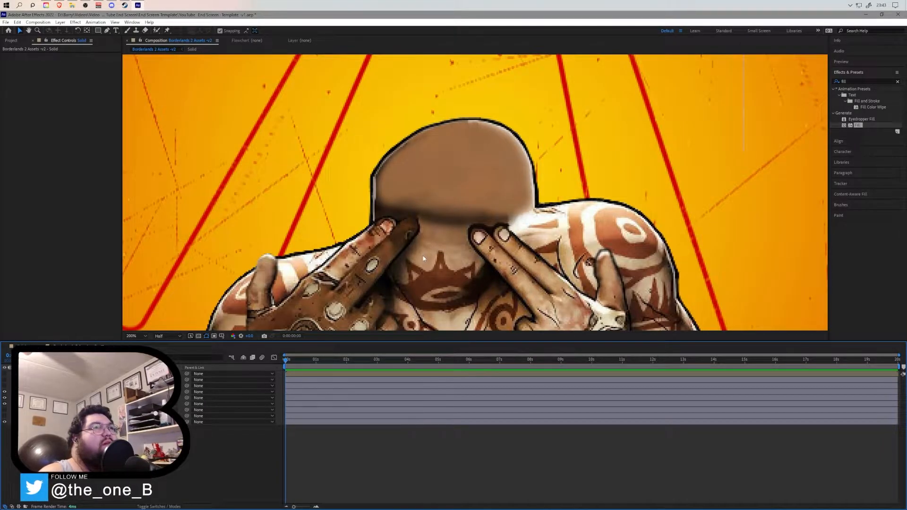
key(h)
drag(392, 279, 507, 222)
key(v)
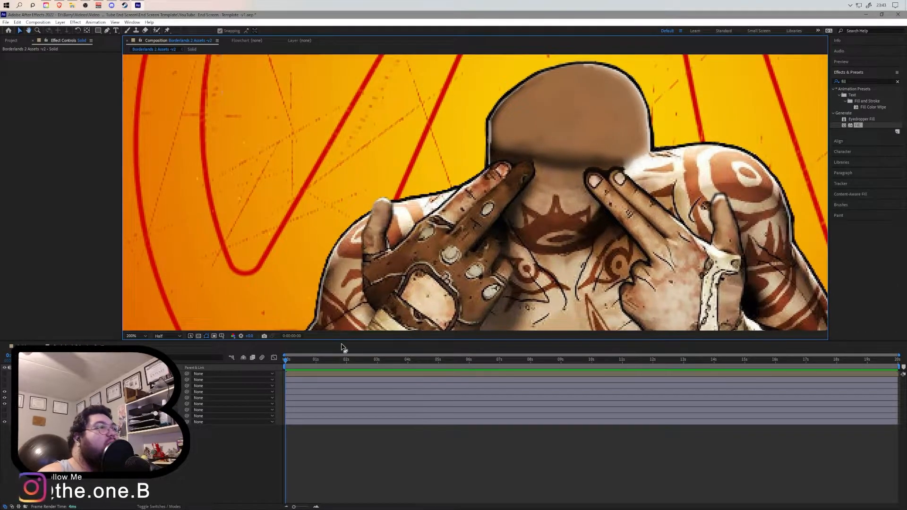
- Switch to the browser, play the gun lee enfield 303 rifle sound preview on freesound, and return
key(alt+Tab)
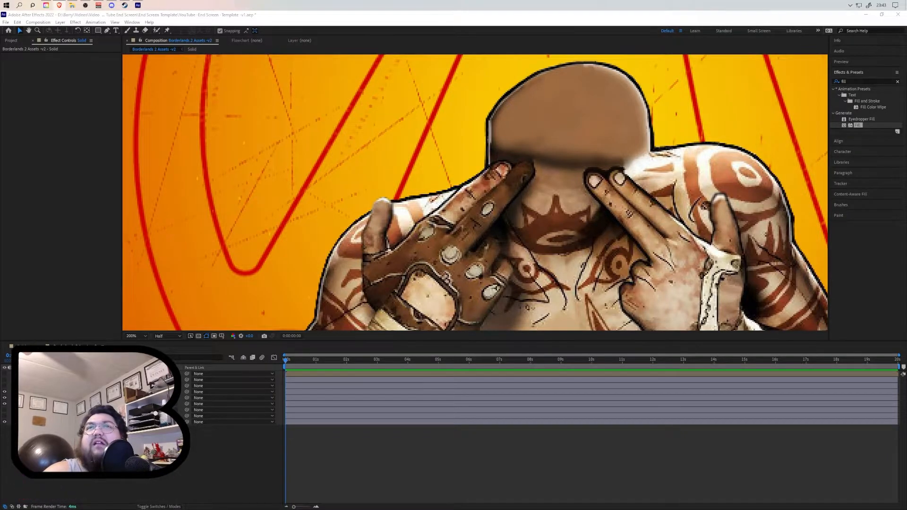
drag(906, 95, 396, 1)
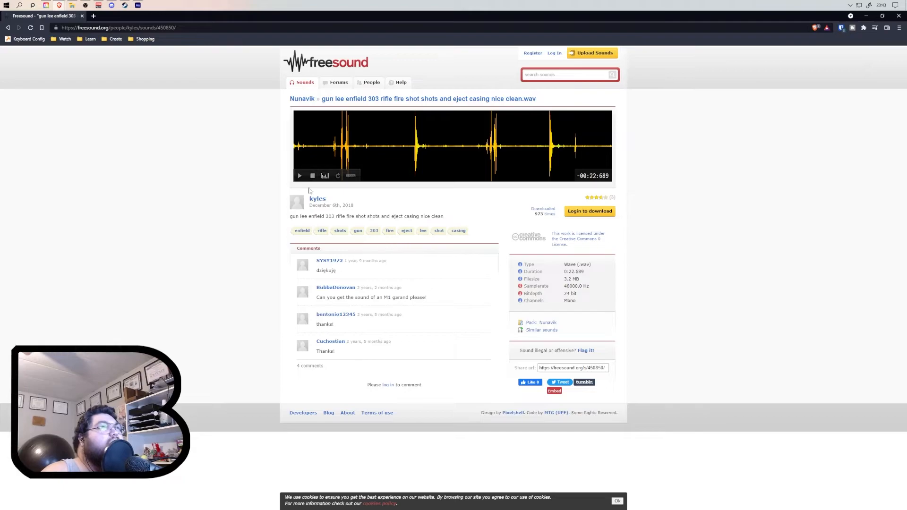
click(300, 177)
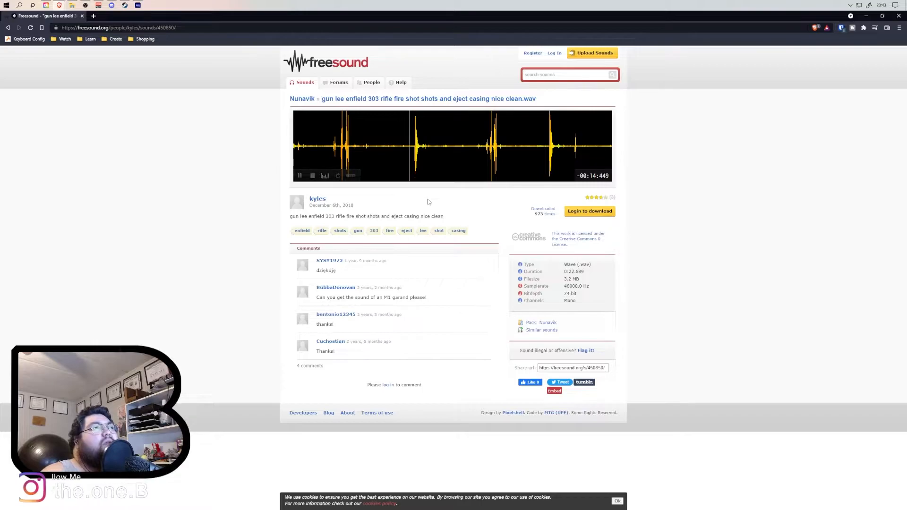
click(540, 121)
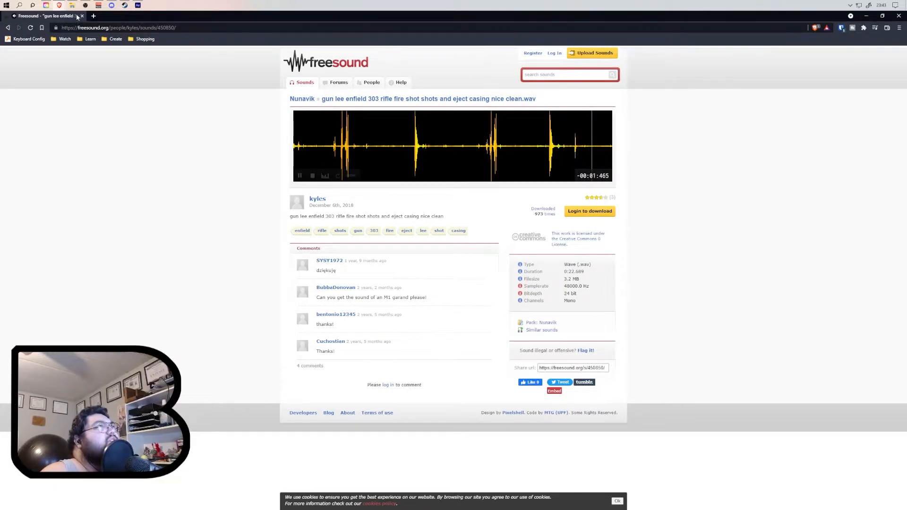
drag(213, 17, 906, 47)
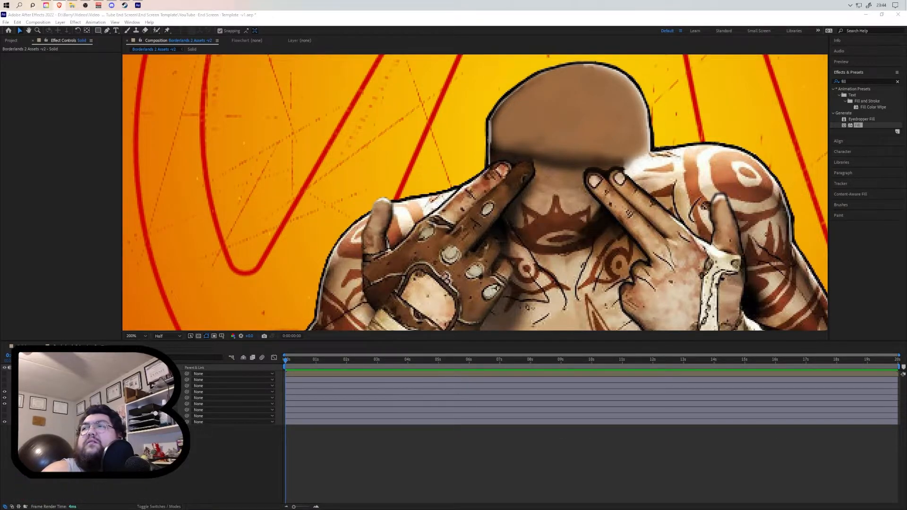
- Open the sound's Creative Commons 0 licence page and read the CC0 public domain summary
drag(906, 55, 519, 2)
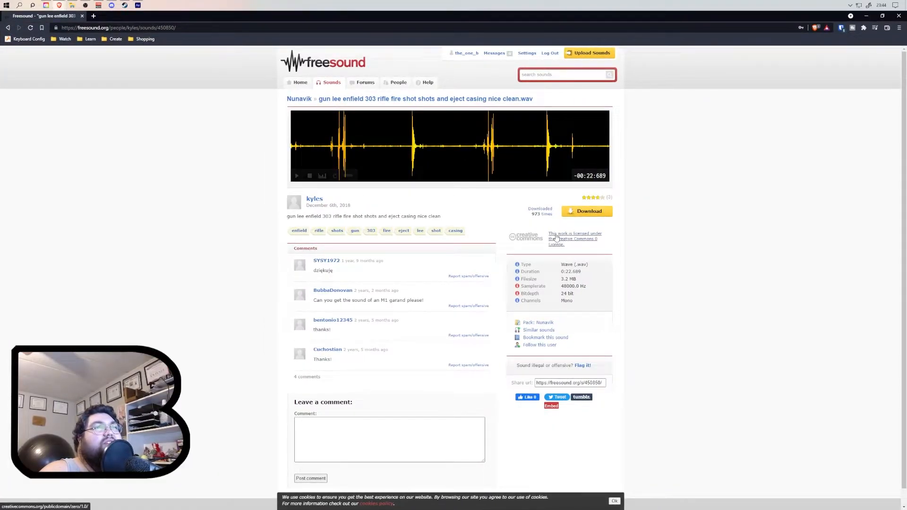
click(586, 241)
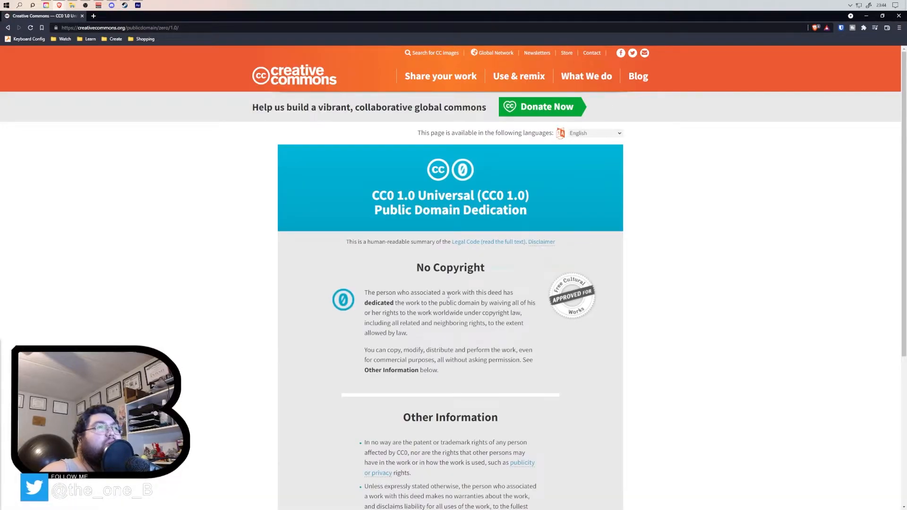
scroll(469, 267, down, 1)
scroll(468, 267, down, 2)
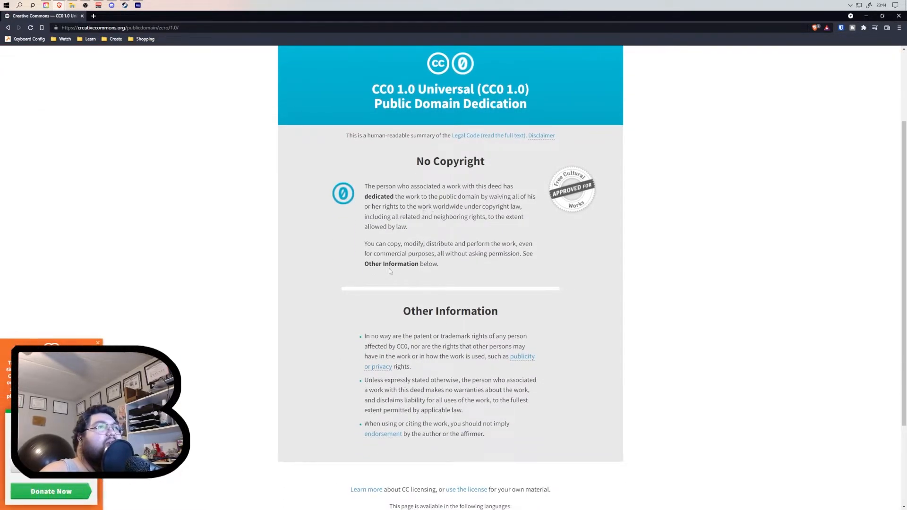
drag(364, 196, 522, 207)
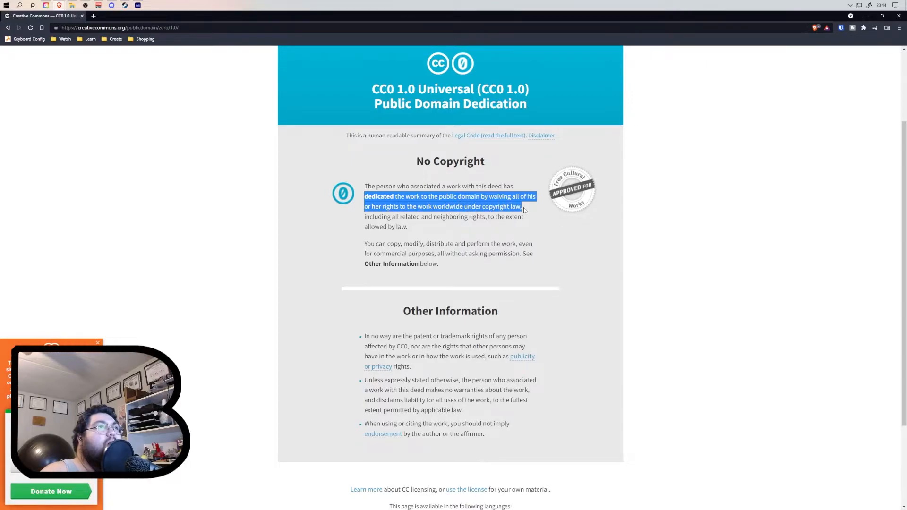
click(478, 239)
drag(364, 247, 530, 268)
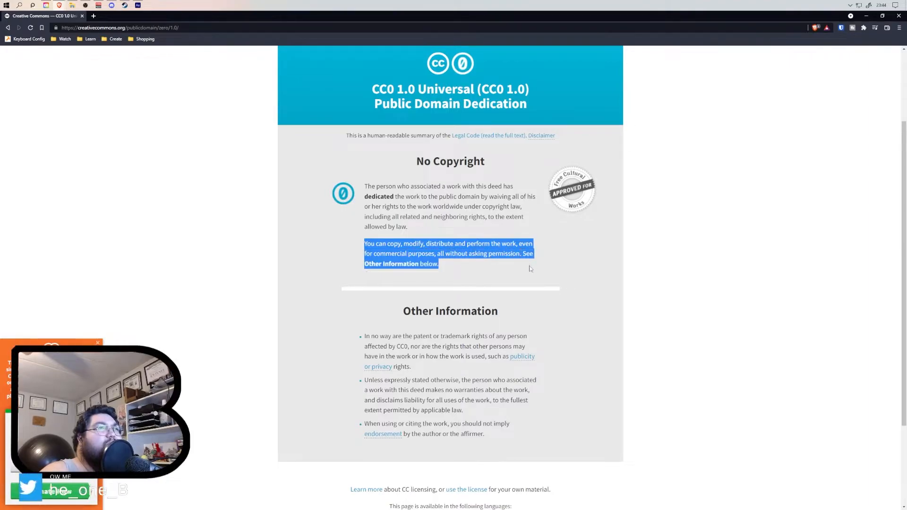
click(387, 308)
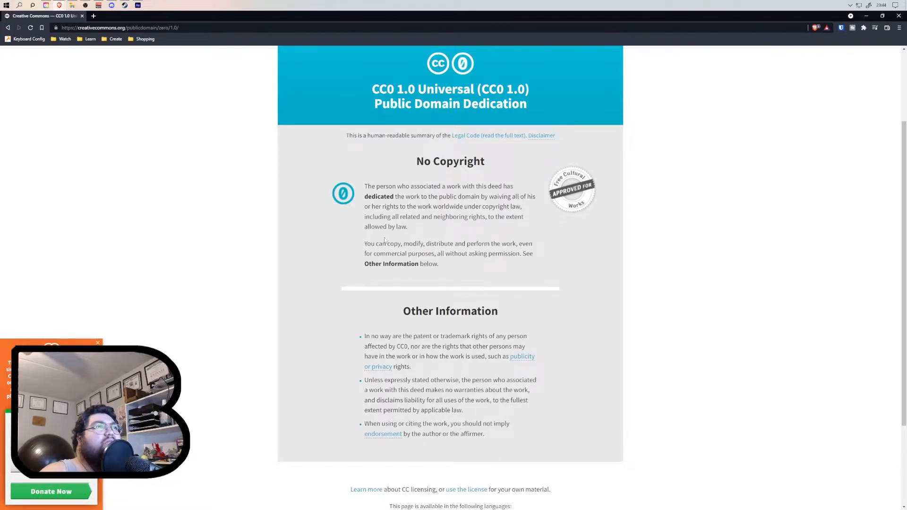
drag(333, 20, 906, 118)
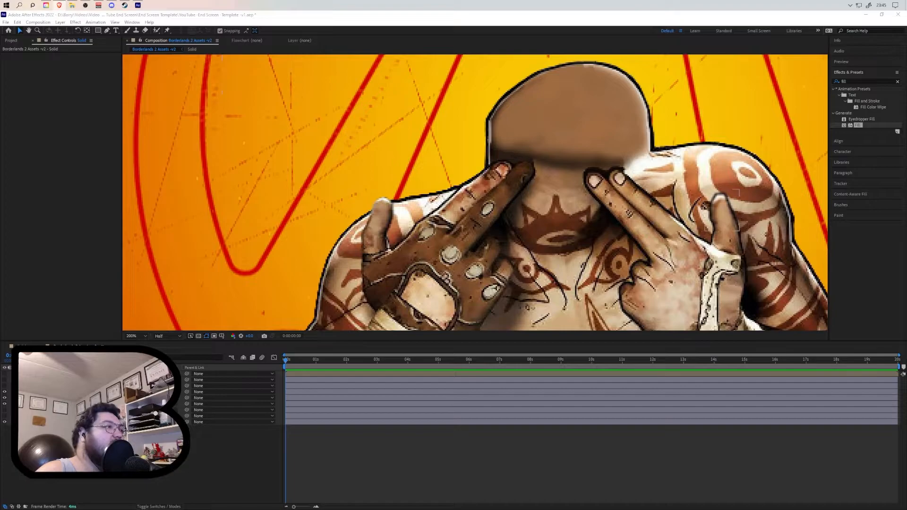
- Restore the Psycho head layer's visibility, zoom out to the full composition, and scrub the timeline
click(4, 410)
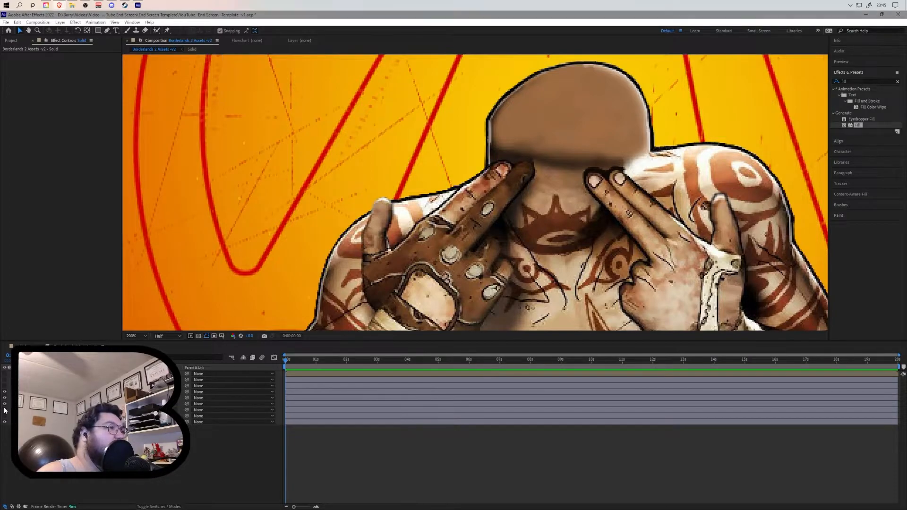
click(4, 410)
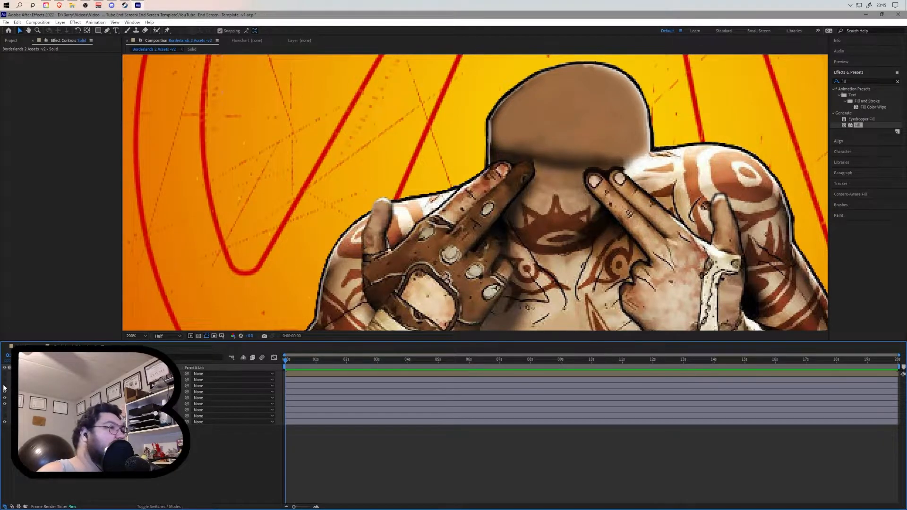
click(4, 388)
scroll(373, 263, down, 4)
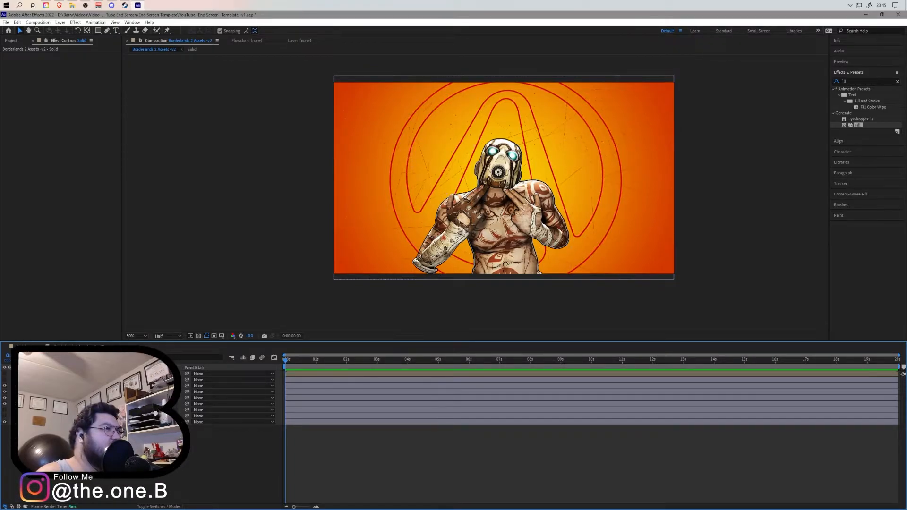
drag(287, 362, 351, 365)
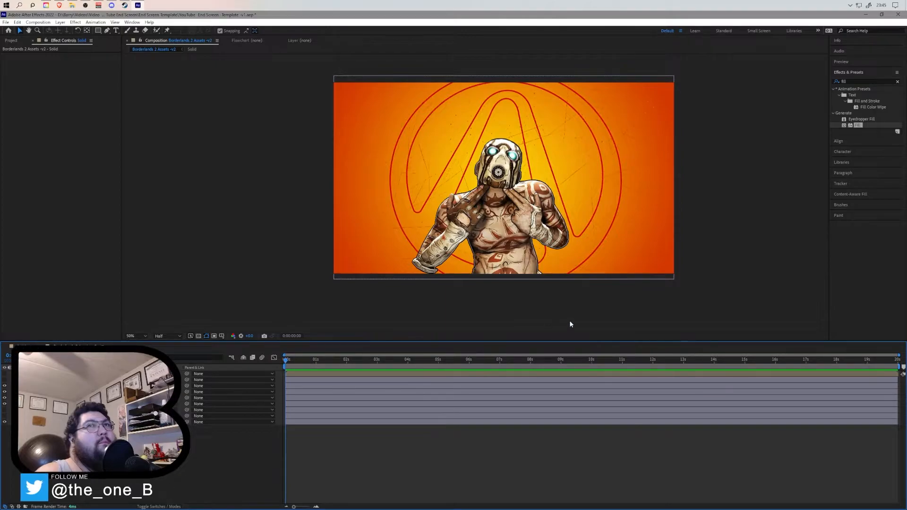
- Try the Smoke - Drifting preset on the Bandit Body layer, preview it, and undo it
click(897, 82)
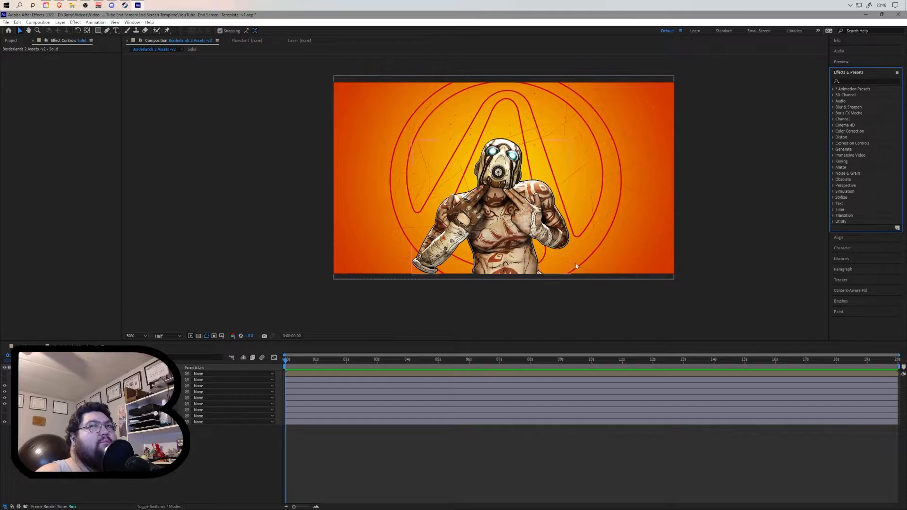
click(851, 81)
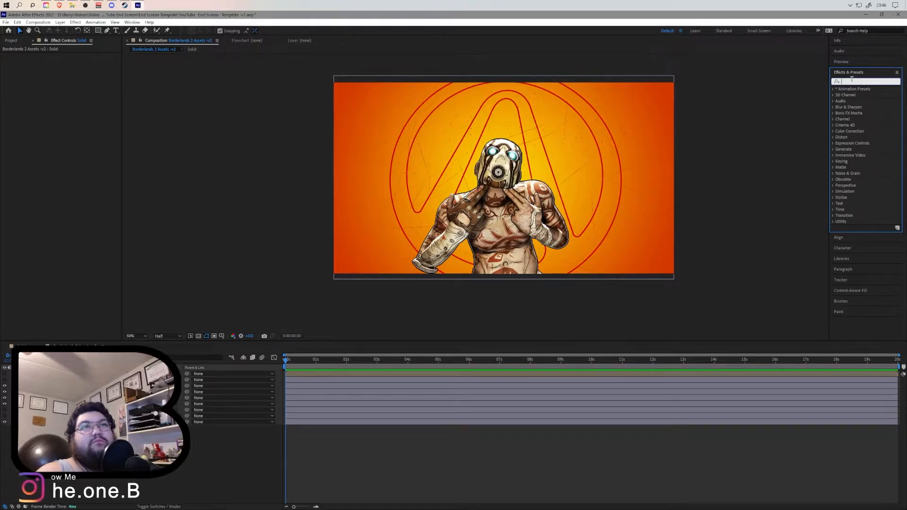
text(ge)
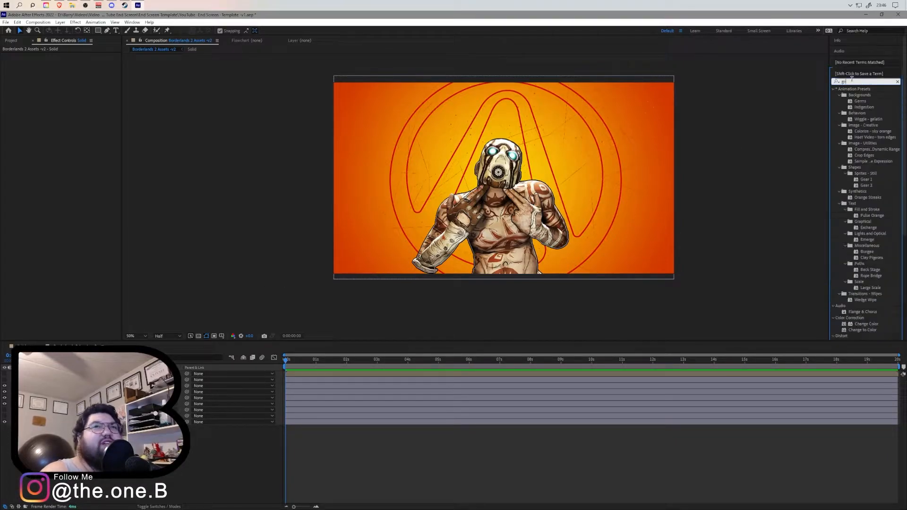
key(BackSpace)
key(BackSpace)
text(smoke)
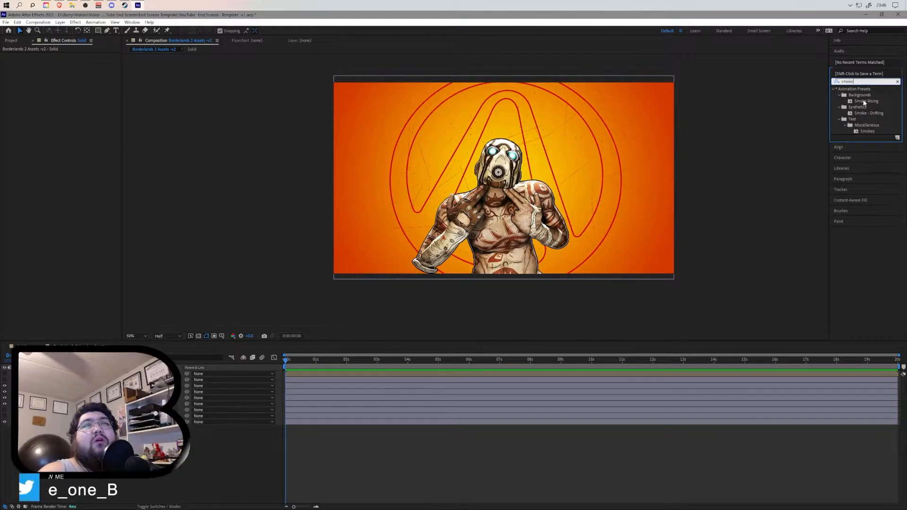
drag(869, 113, 224, 335)
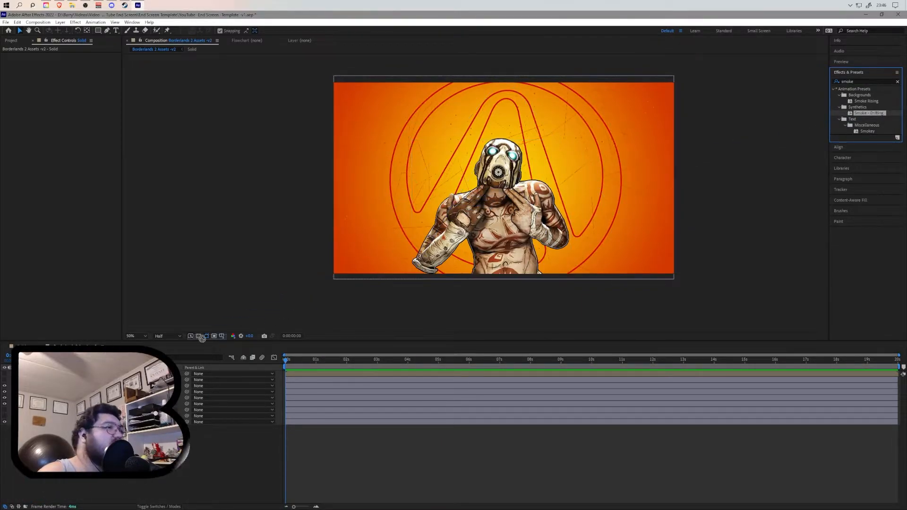
drag(151, 373, 119, 404)
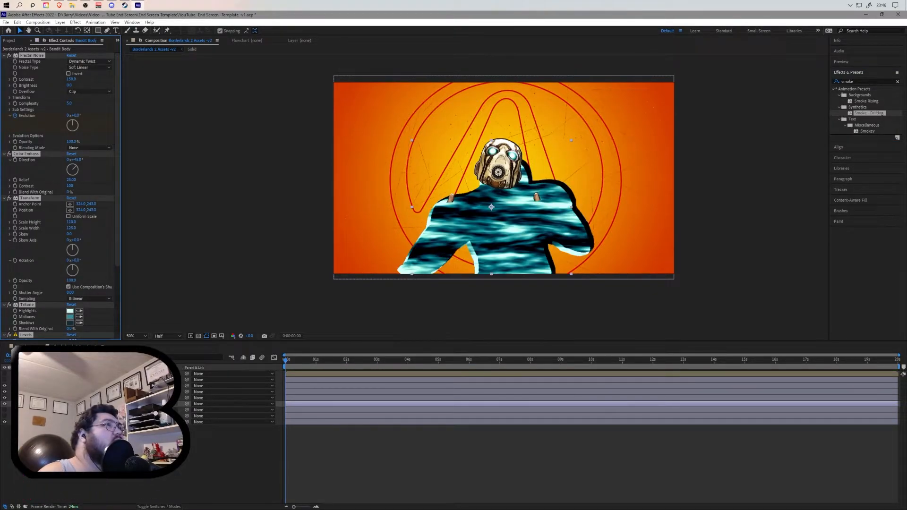
key(space)
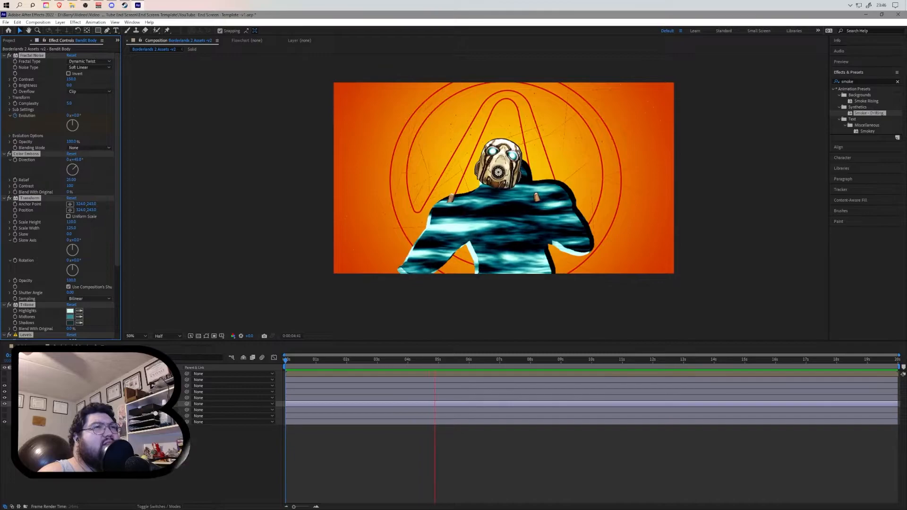
key(space)
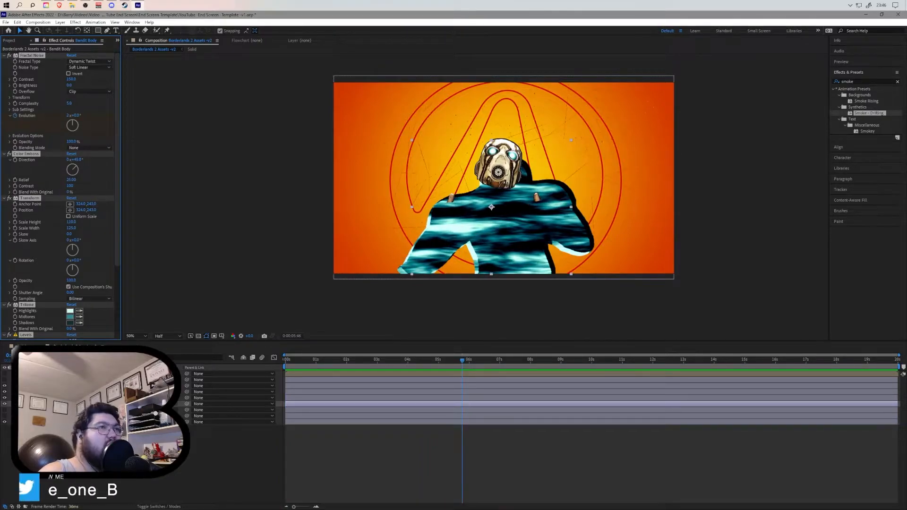
key(ctrl+z)
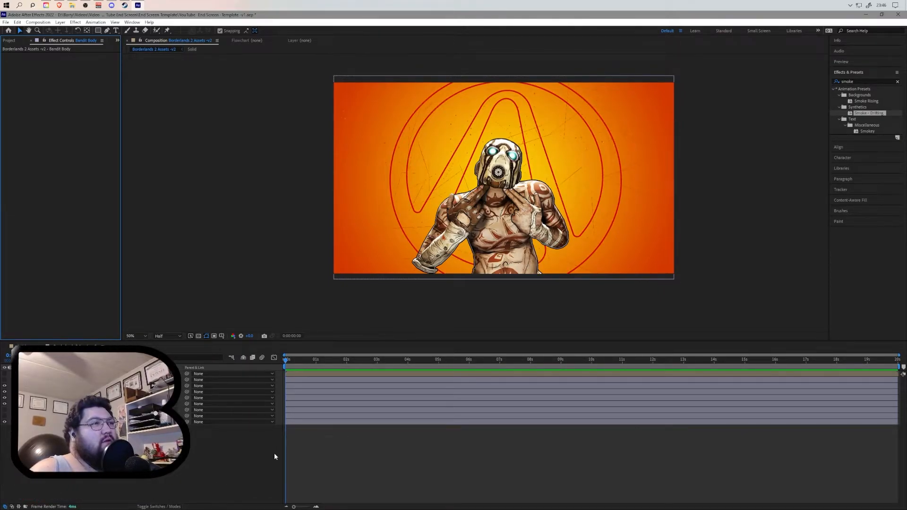
- Keyframe the Bandit Body layer's position so the body rises from below the frame into place over one second
click(286, 362)
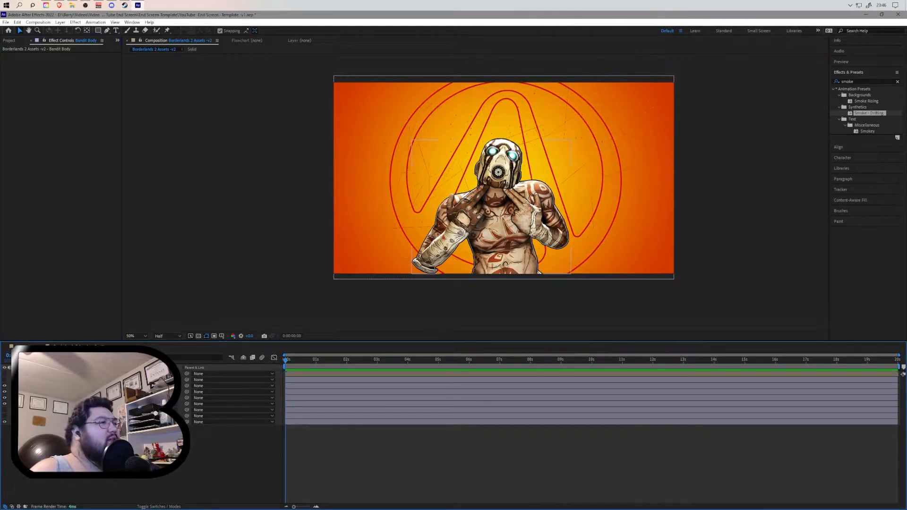
key(p)
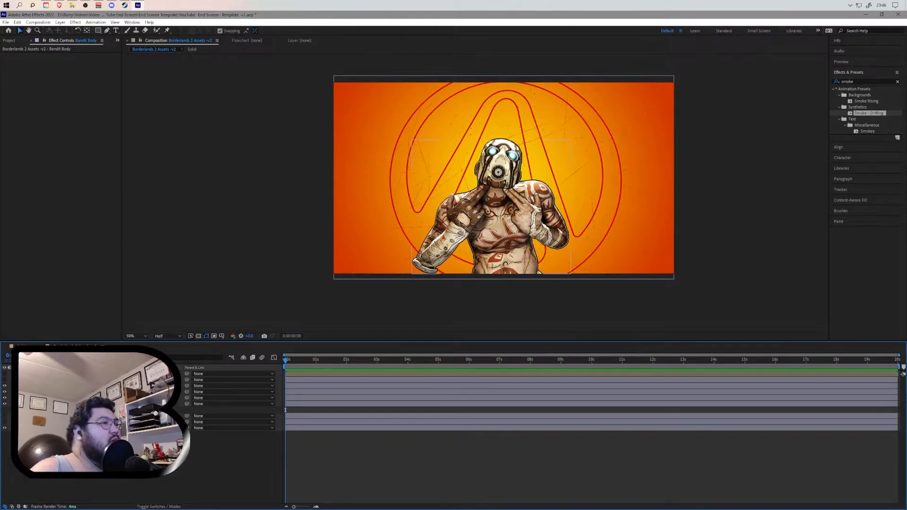
click(39, 410)
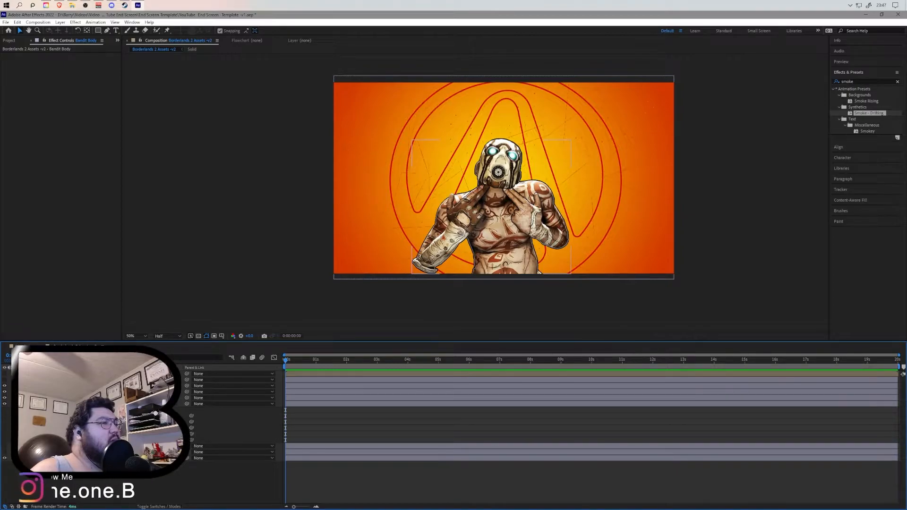
click(45, 422)
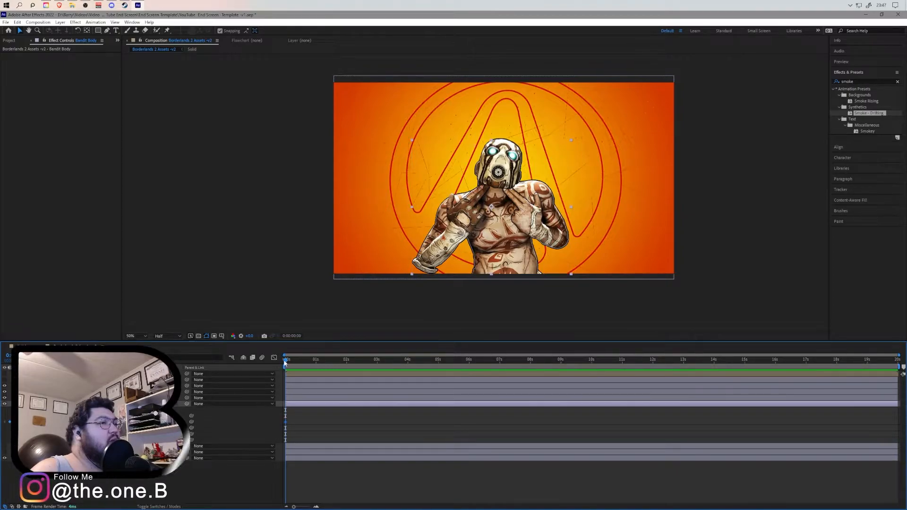
drag(296, 362, 315, 363)
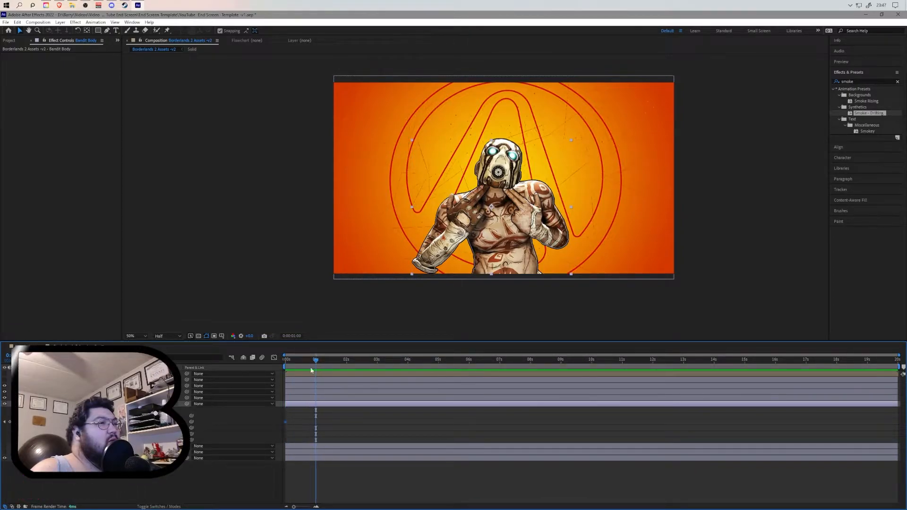
drag(286, 424, 316, 424)
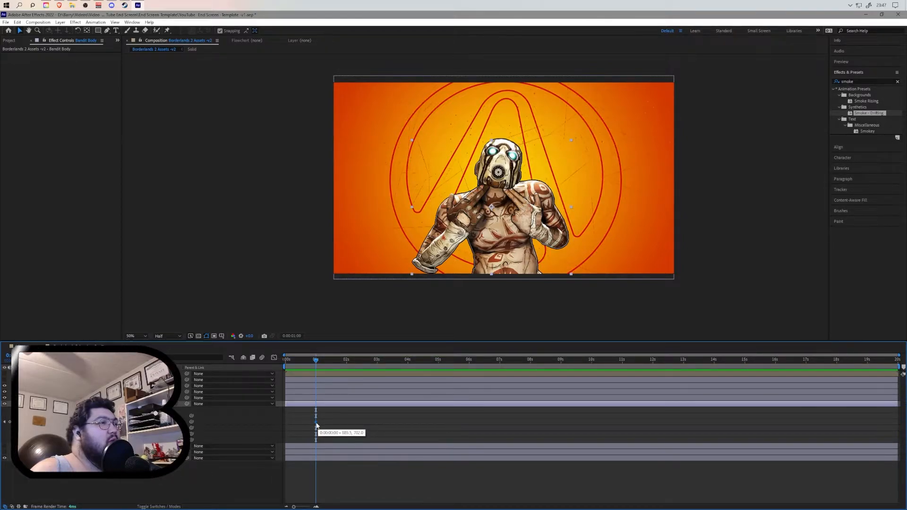
drag(316, 361, 283, 361)
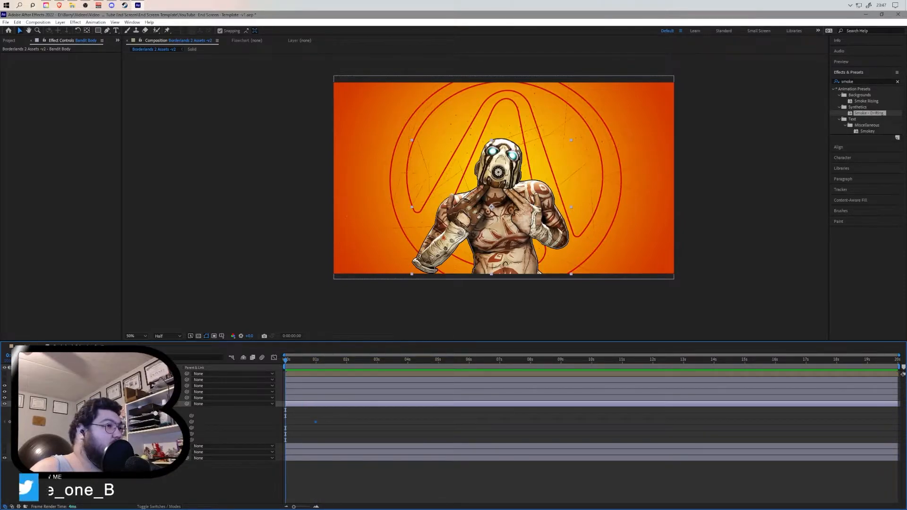
drag(155, 422, 424, 426)
- Preview the opening second of the composition to check the body's rising motion
key(space)
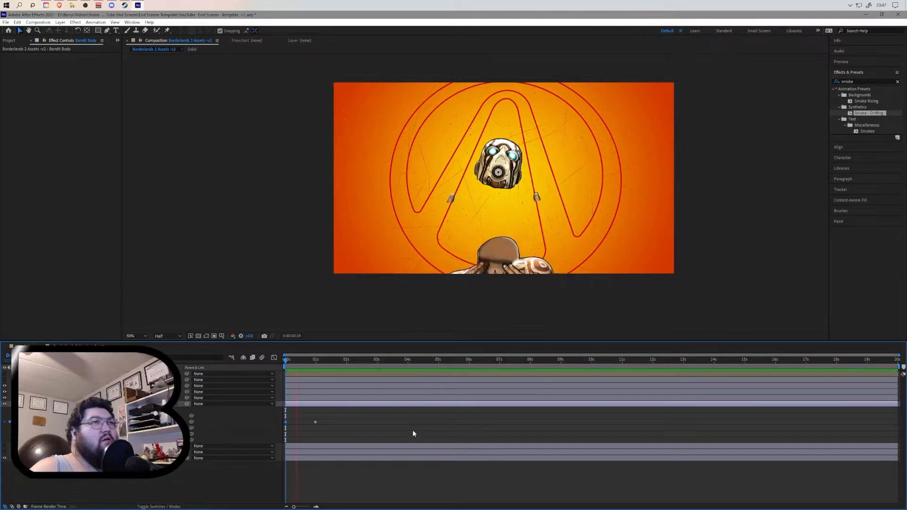
key(space)
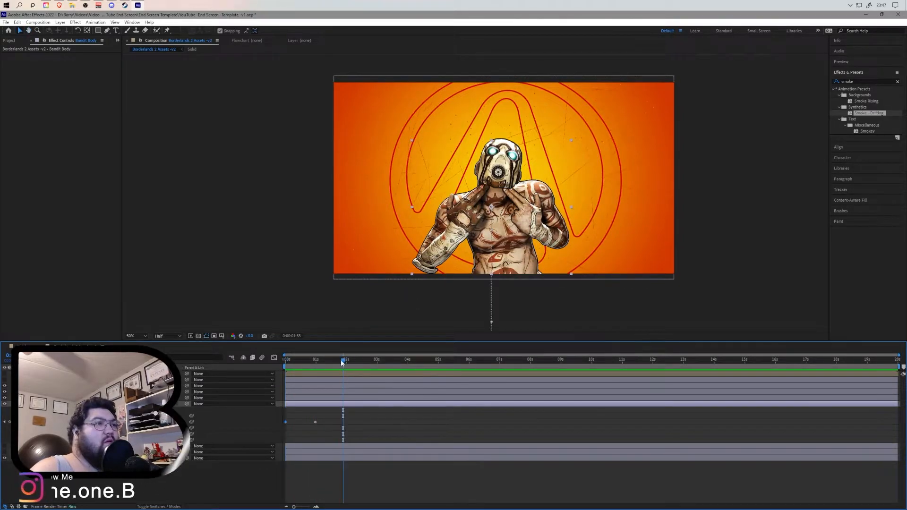
key(space)
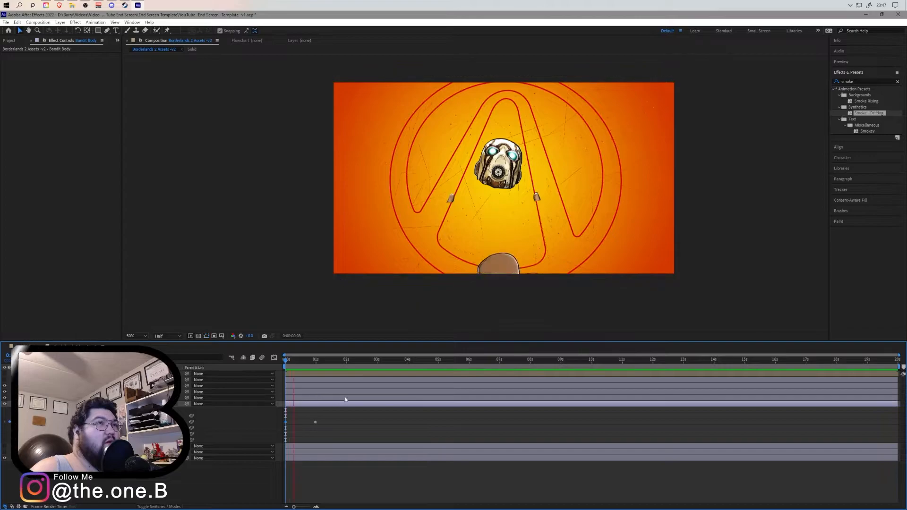
key(space)
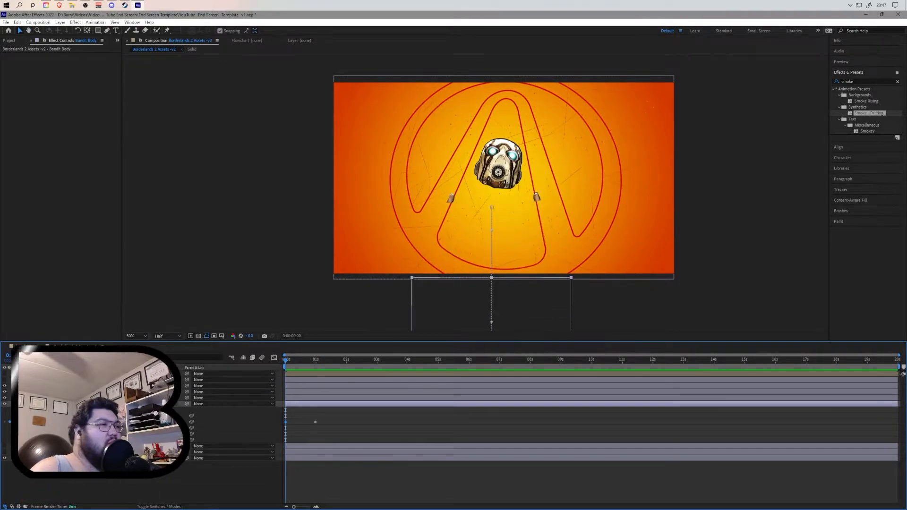
key(space)
click(333, 362)
key(space)
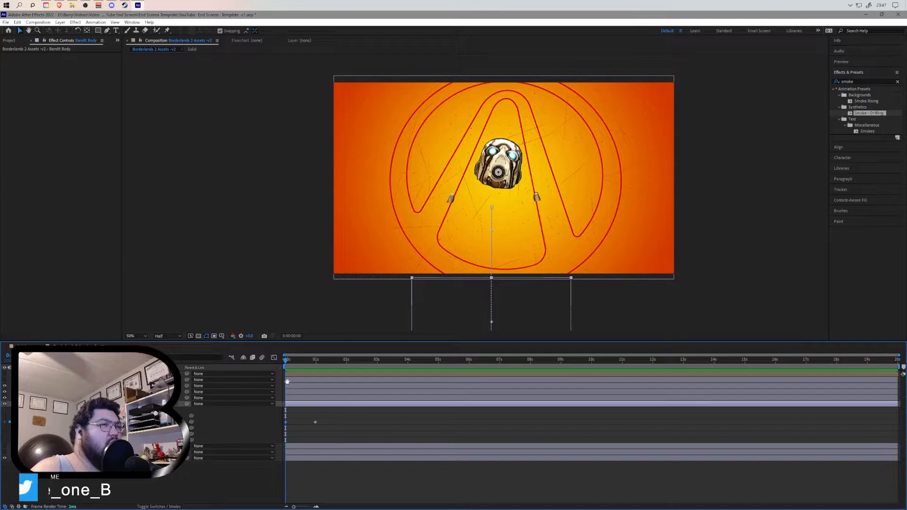
key(space)
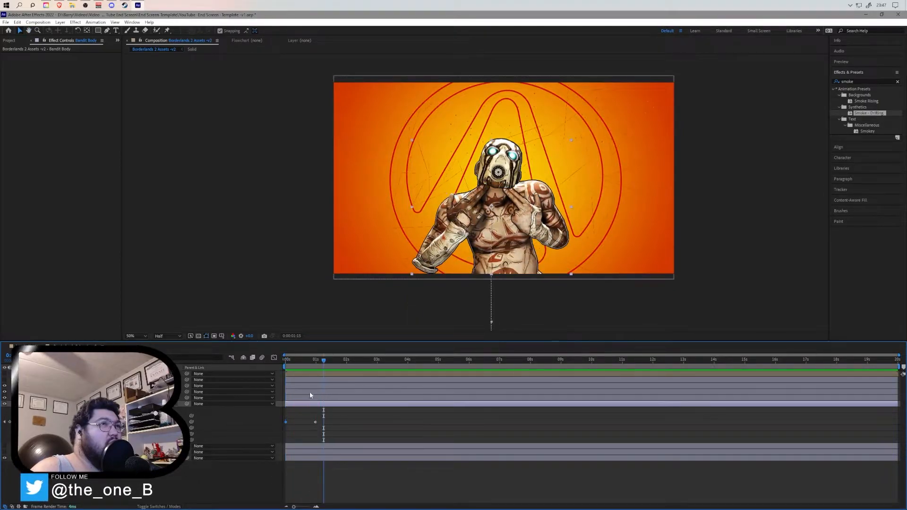
key(space)
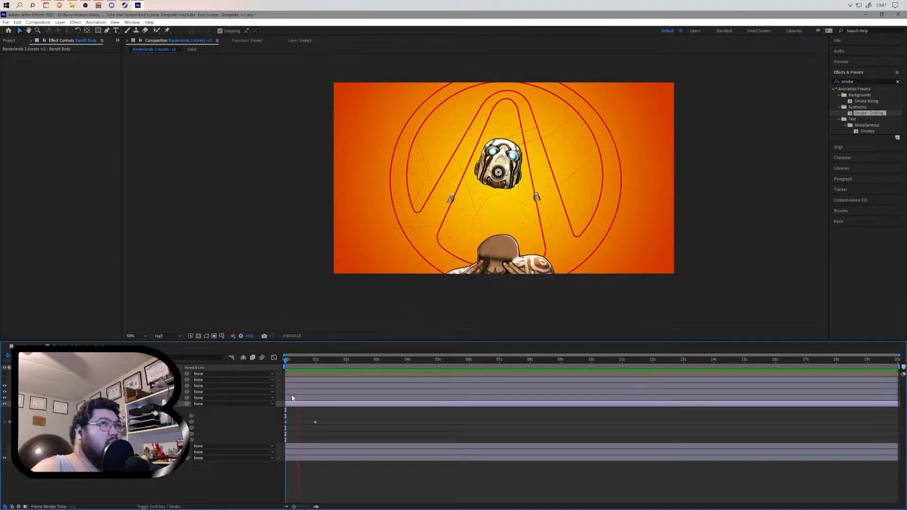
key(space)
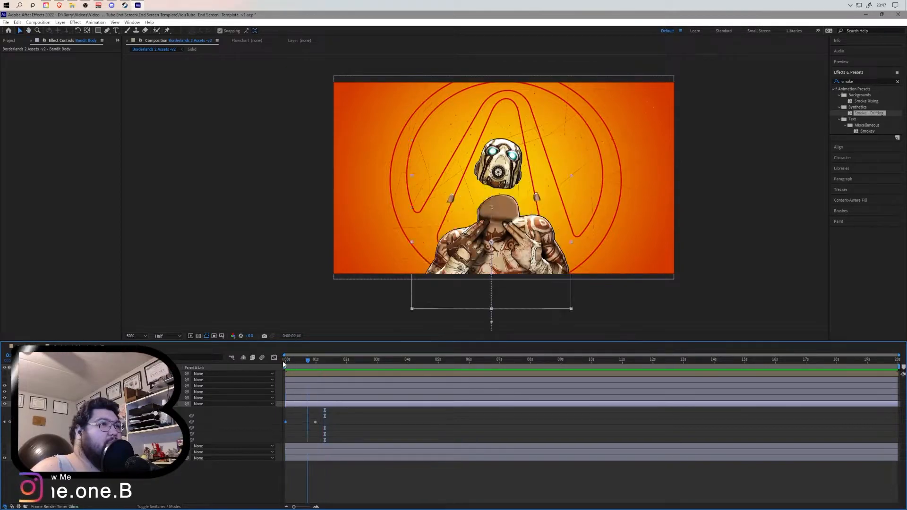
key(space)
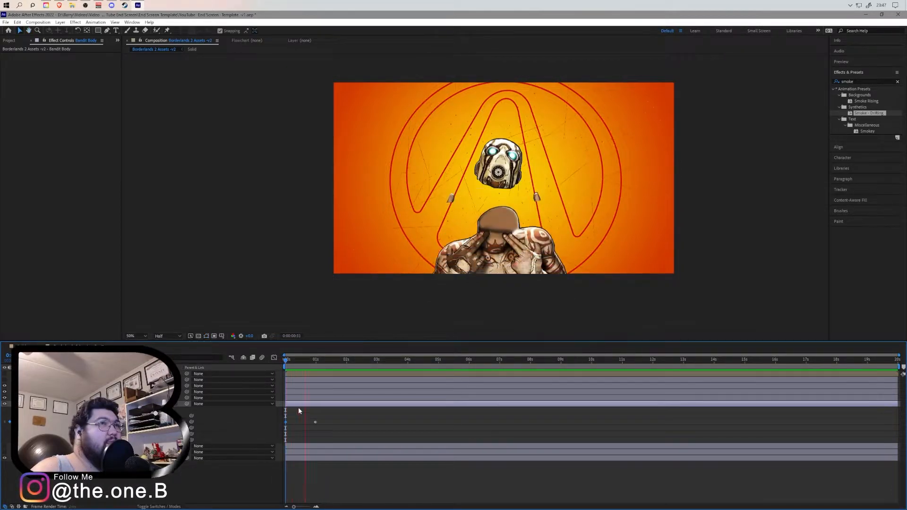
- Parent the arm and thumb layers to the Bandit Body layer at the composition start
click(327, 368)
key(Home)
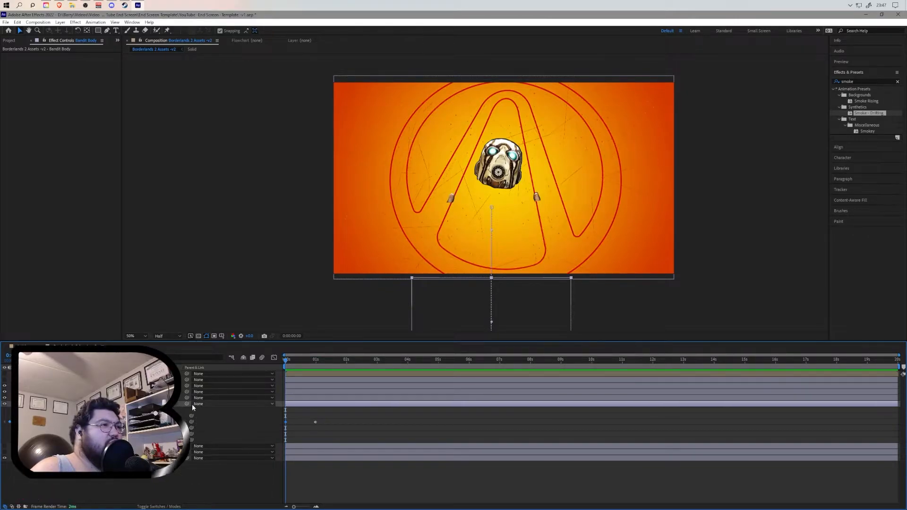
drag(187, 399, 155, 404)
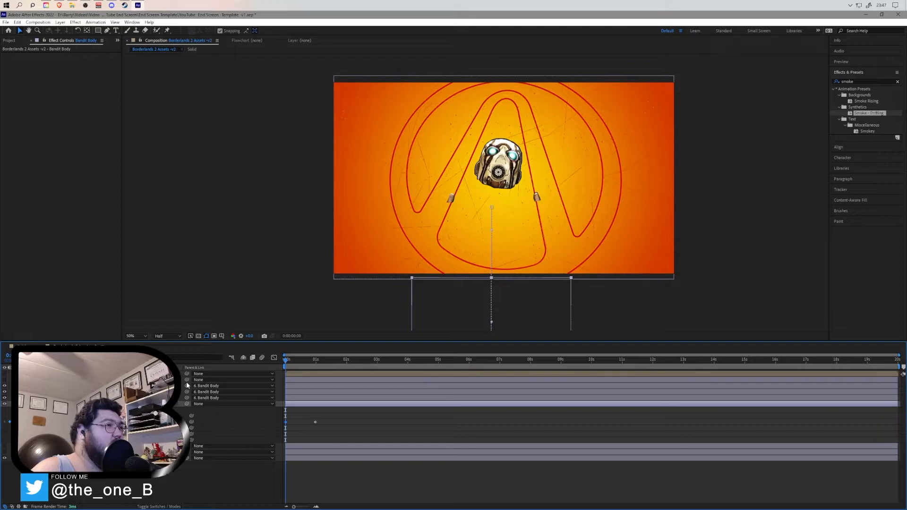
drag(188, 389, 194, 405)
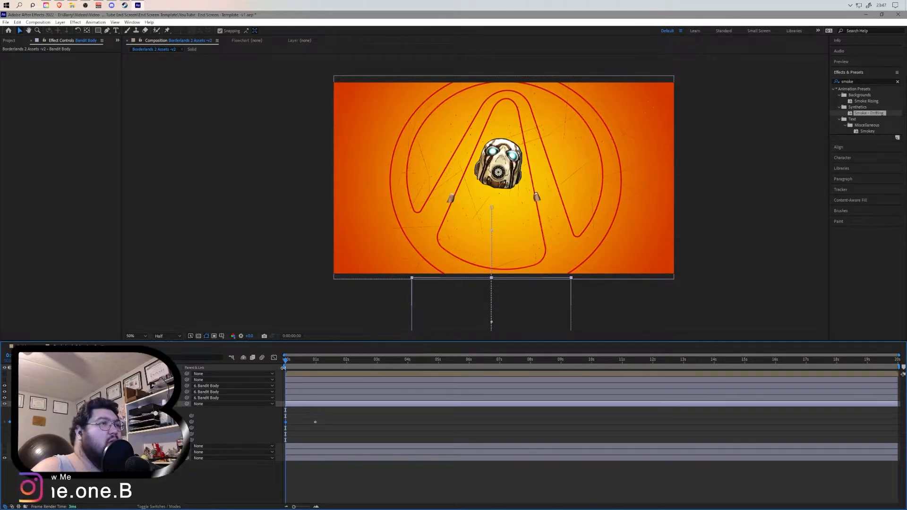
- Preview the opening animation with the arm layers parented to the body
key(space)
key(space)
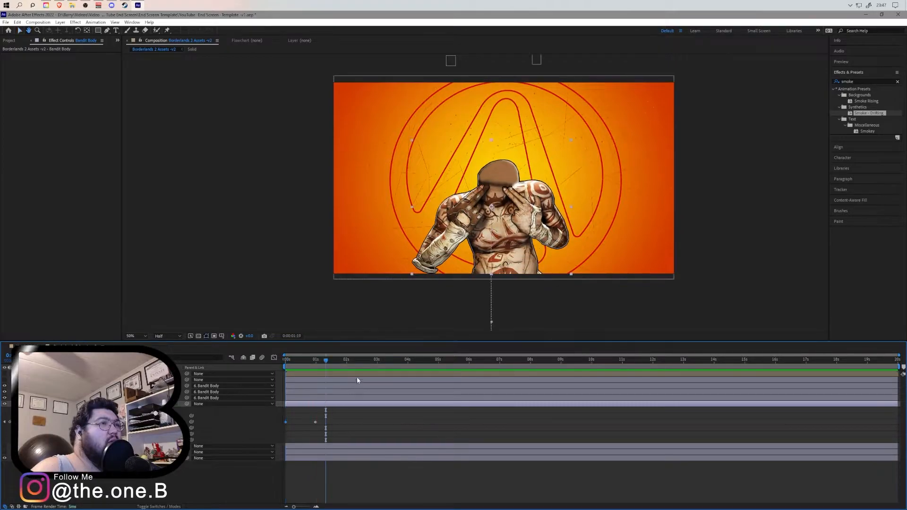
key(space)
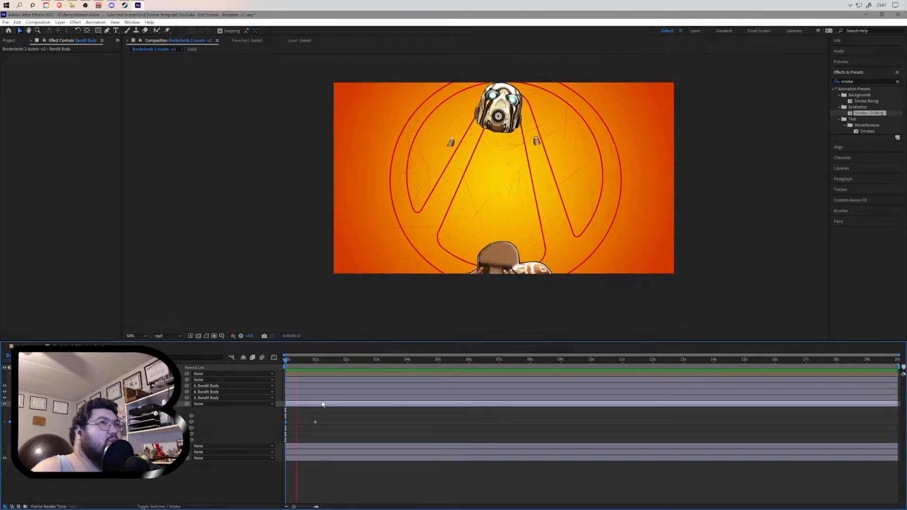
key(space)
key(space)
key(space)
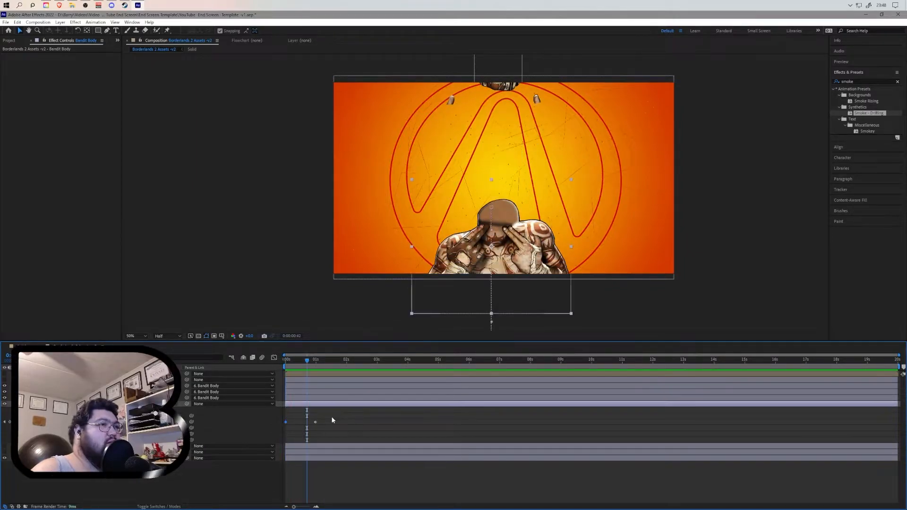
- Set the parent of the arm and thumb layers back to None
click(237, 391)
click(237, 395)
click(235, 392)
click(234, 400)
click(234, 397)
click(234, 406)
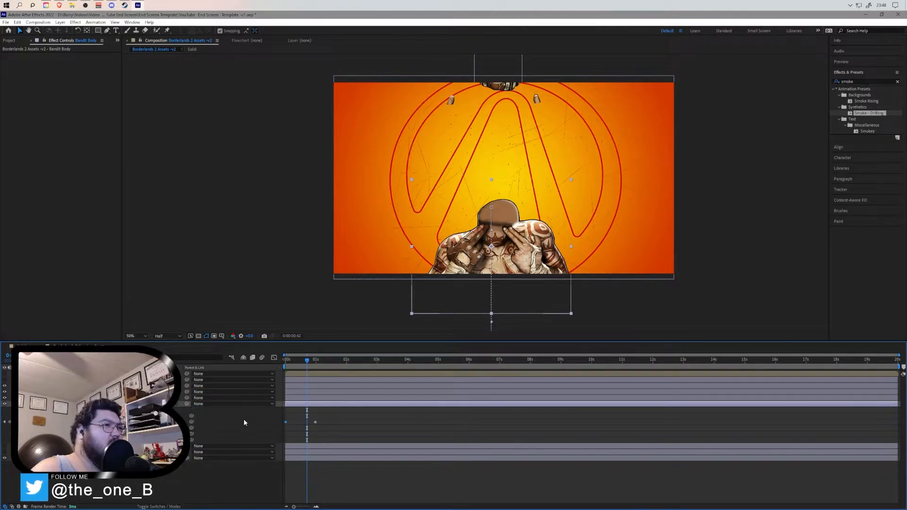
- Delete the body's starting position keyframe and move the remaining keyframe to the composition start
click(286, 421)
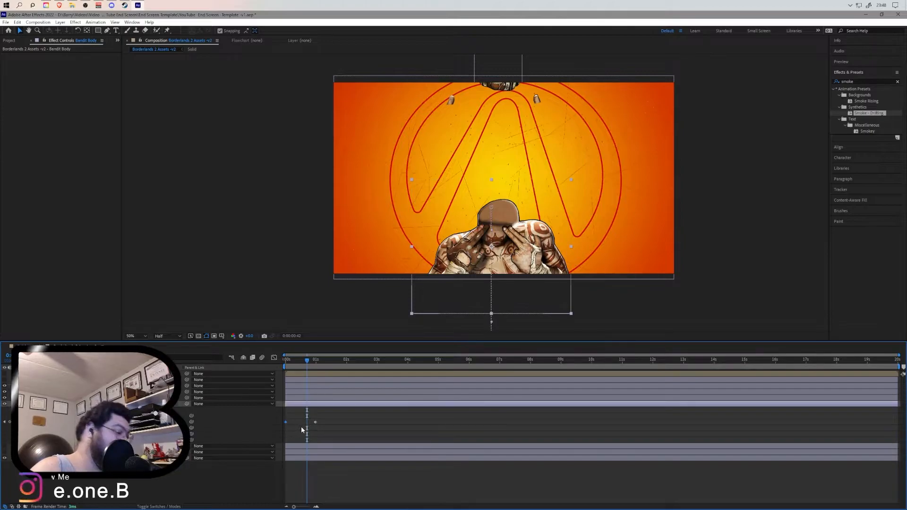
key(Delete)
drag(315, 422, 286, 428)
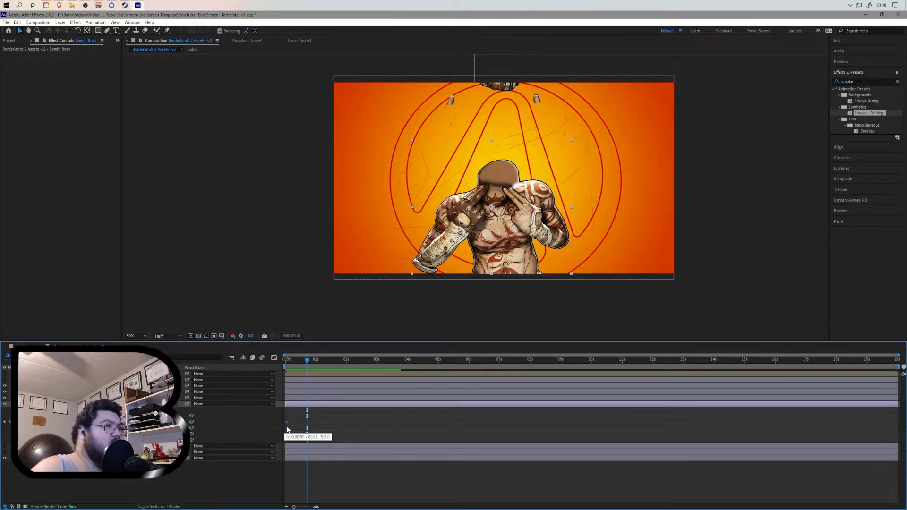
click(285, 361)
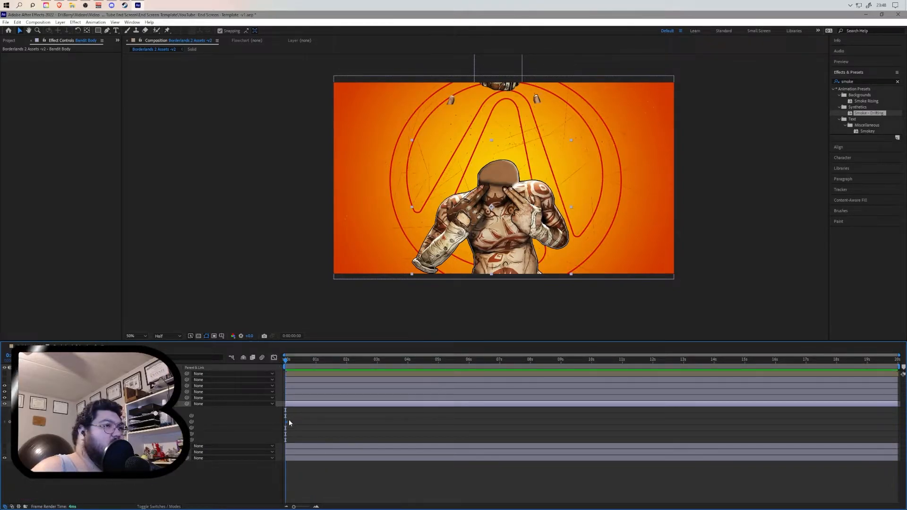
drag(287, 422, 285, 422)
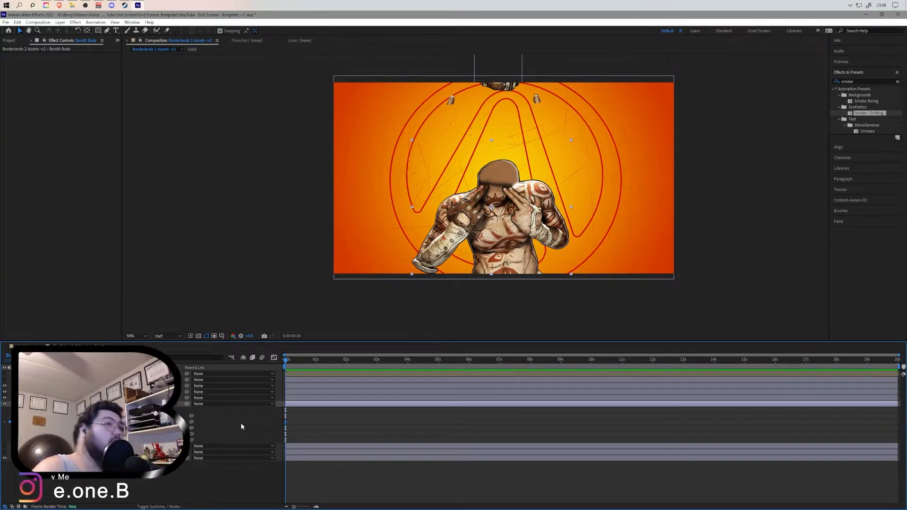
key(ctrl+z)
key(ctrl+z)
key(ctrl+z)
key(ctrl+shift+z)
key(ctrl+shift+z)
key(ctrl+shift+z)
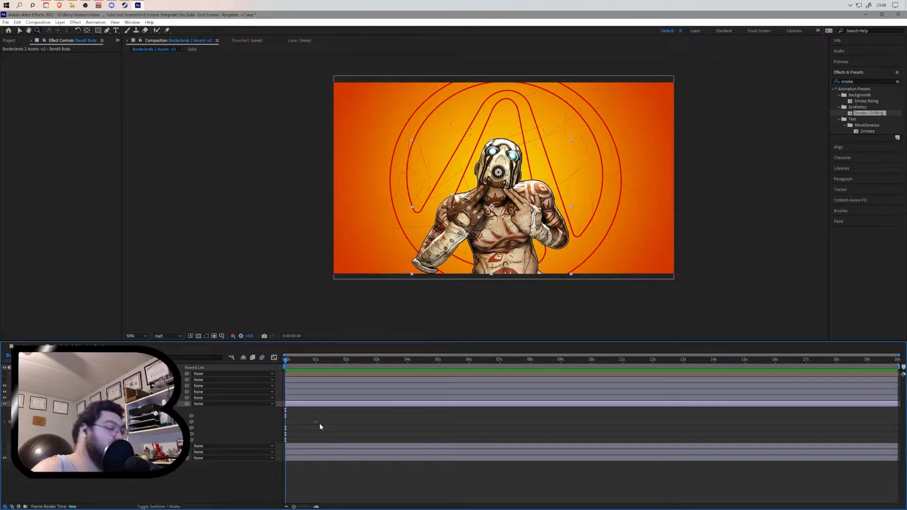
- Delete the Bandit Body's remaining position keyframe and preview the composition
key(Delete)
key(space)
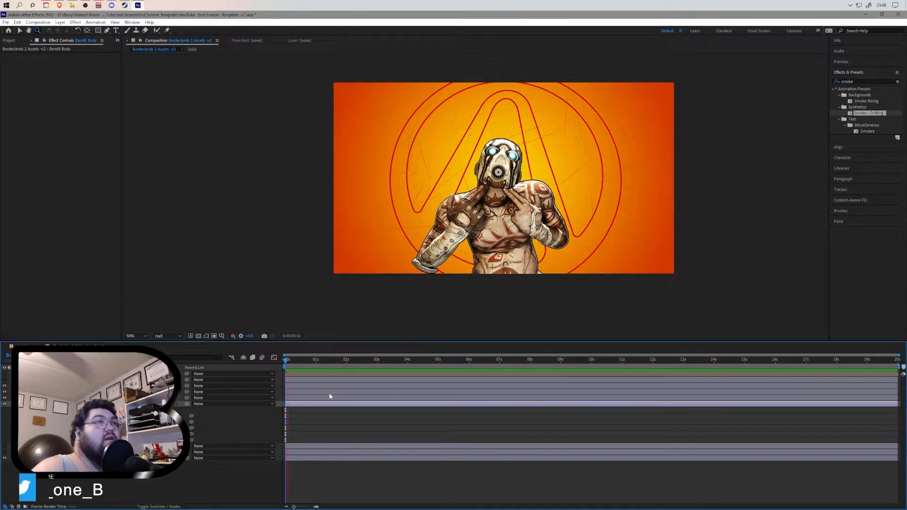
key(space)
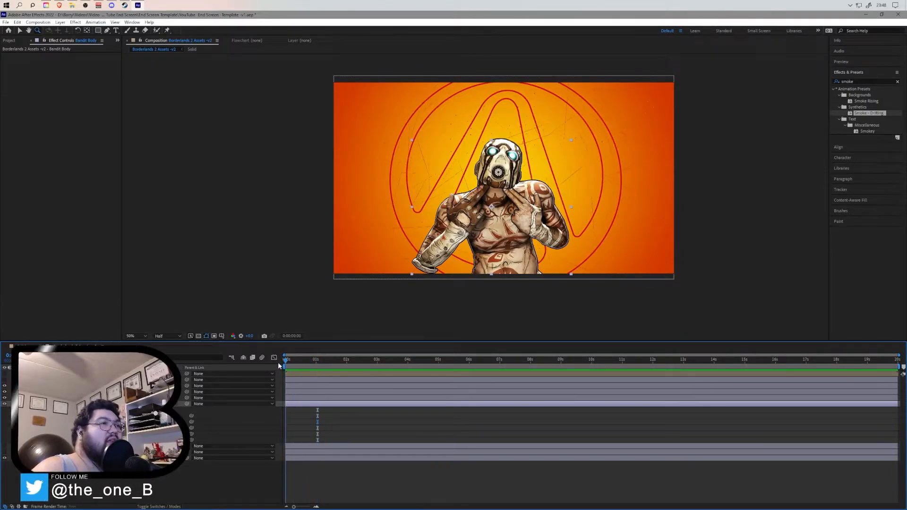
- Collapse the layer properties, preview and scrub the opening, and select the Bandit Right Top Thumb layer
click(24, 403)
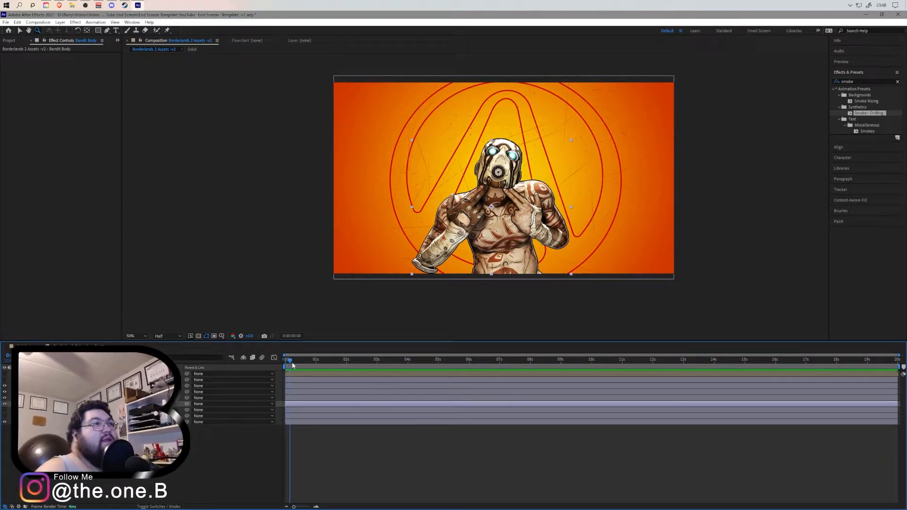
key(space)
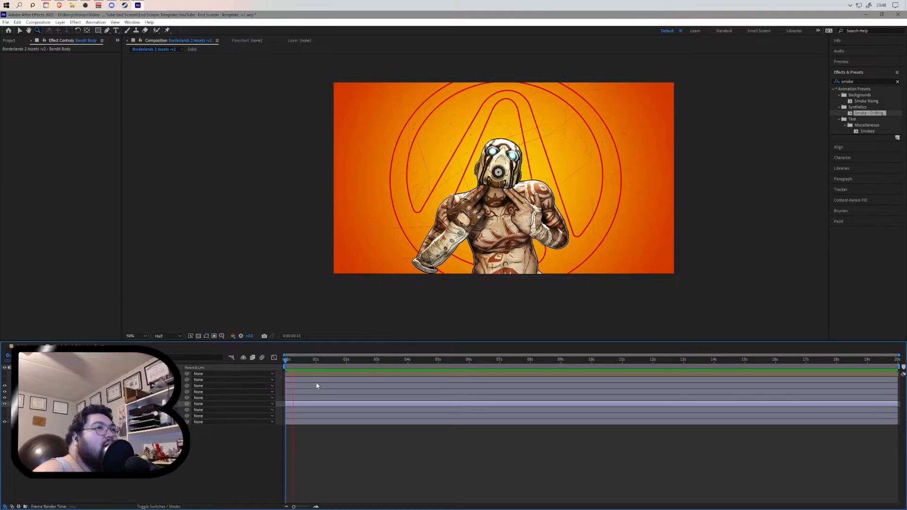
click(308, 366)
drag(306, 362, 302, 361)
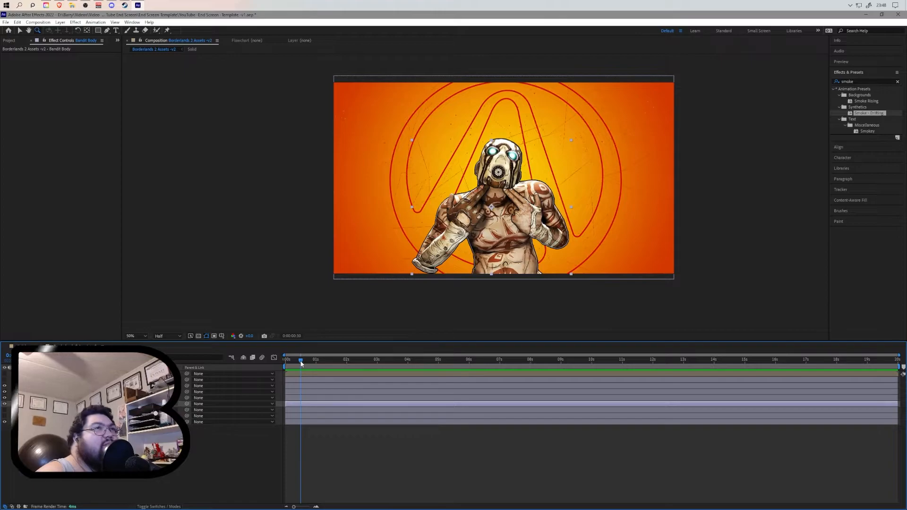
drag(301, 363, 301, 362)
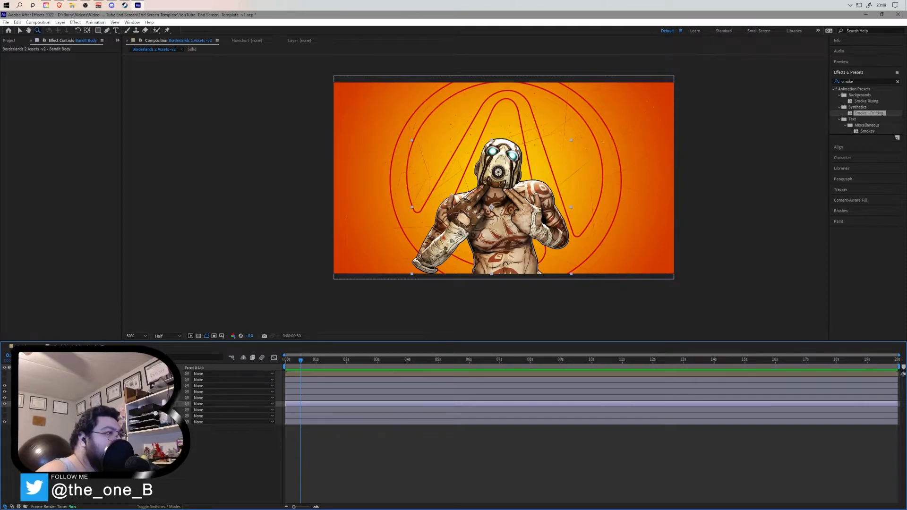
click(76, 398)
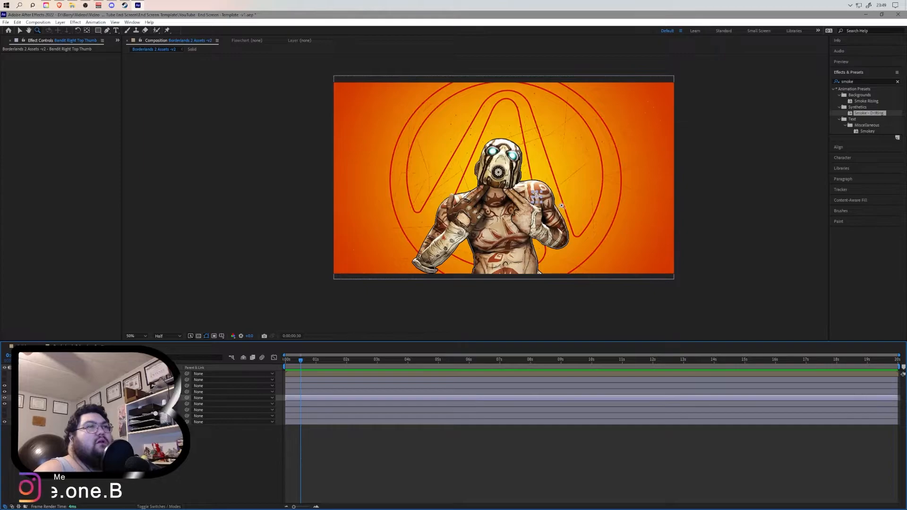
- Zoom in on the hands and move the Bandit Right Top Thumb's anchor point to the thumb's base with the Pan Behind tool
scroll(559, 199, up, 2)
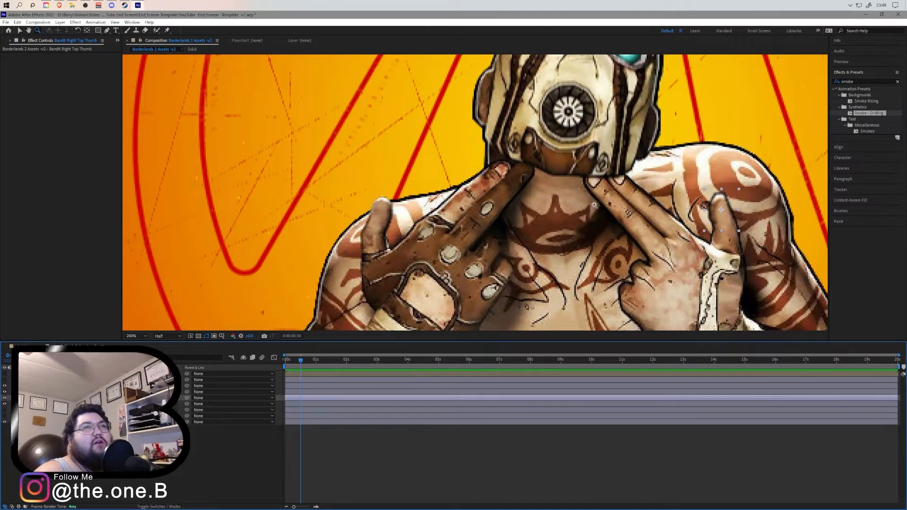
click(21, 30)
drag(649, 191, 325, 237)
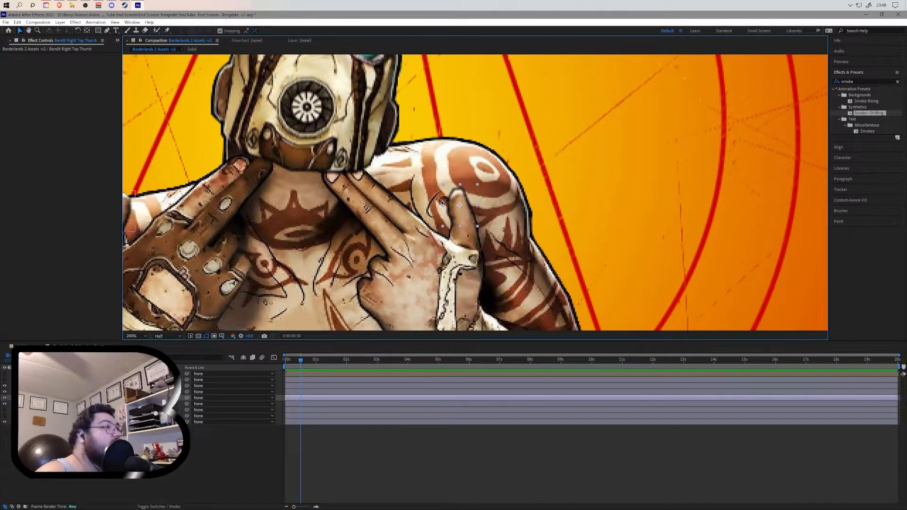
key(r)
click(86, 30)
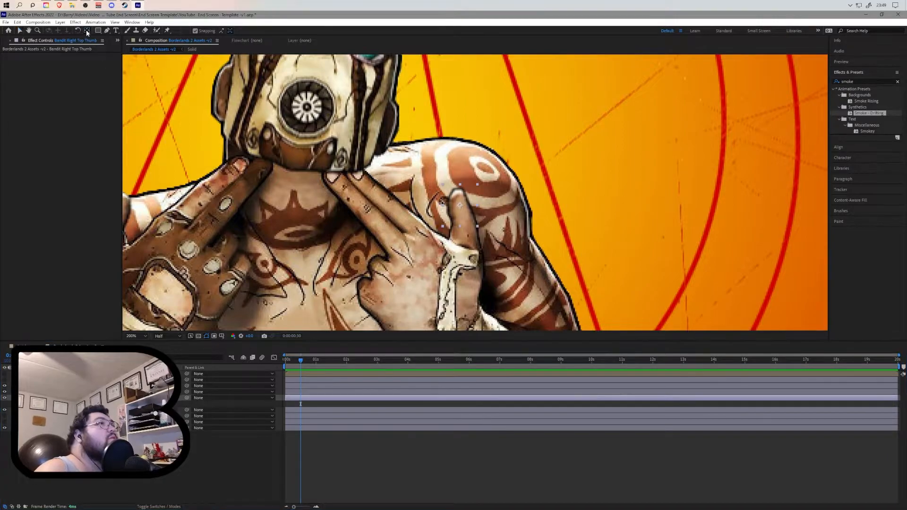
click(461, 208)
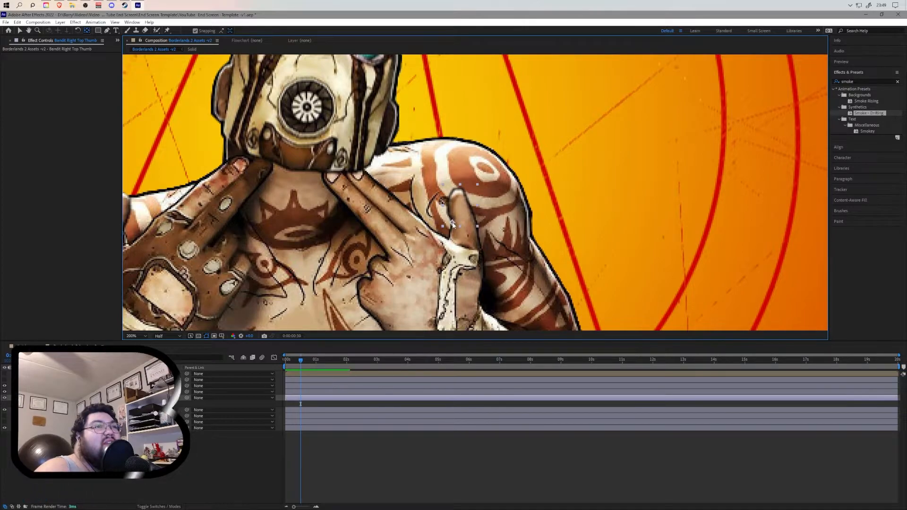
drag(453, 222, 452, 226)
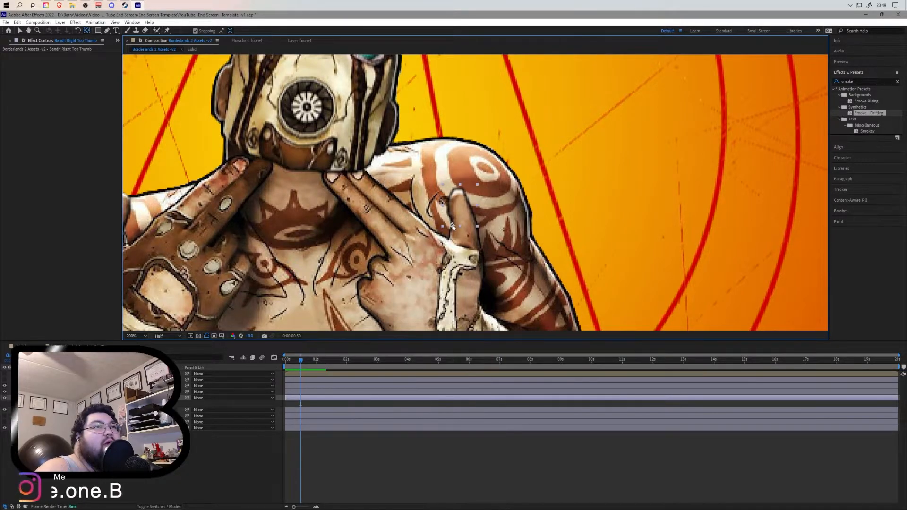
- Keyframe the right top thumb's rotation at the start, rotate it inward at 1 second, and preview
click(38, 404)
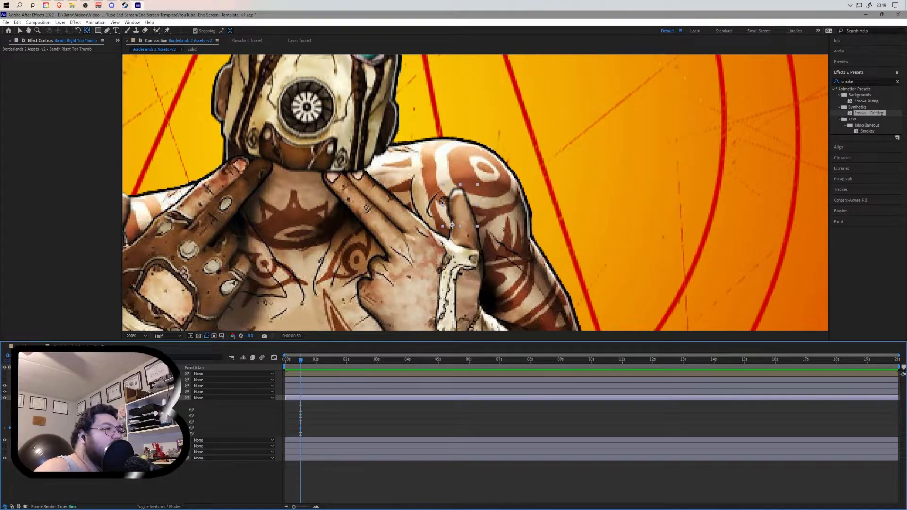
drag(301, 362, 316, 363)
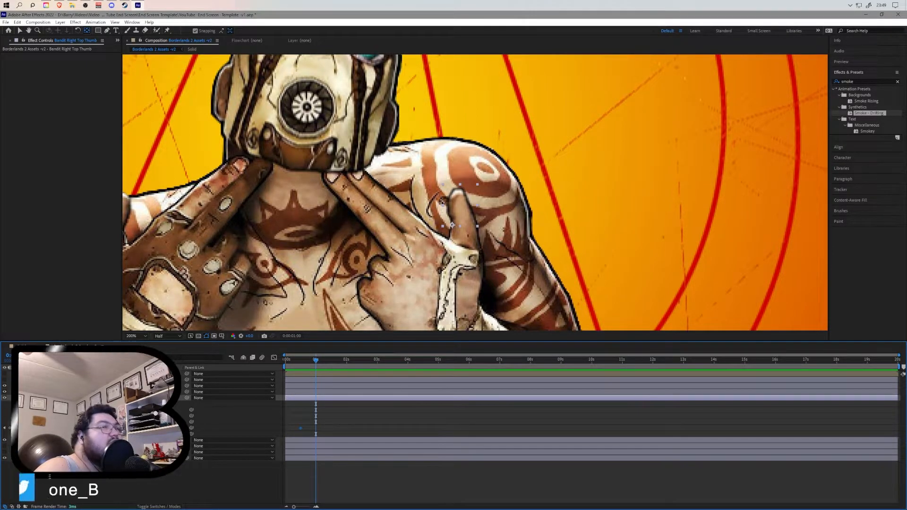
drag(148, 427, 124, 428)
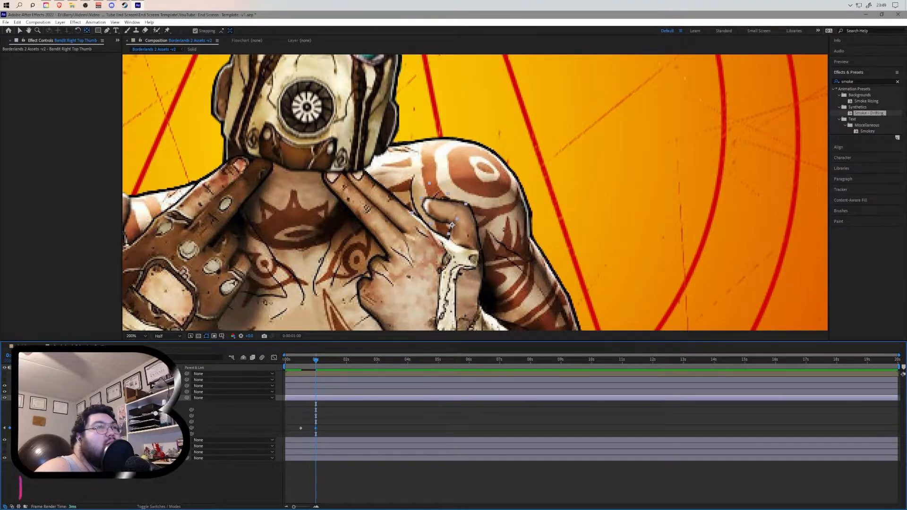
drag(321, 358, 282, 362)
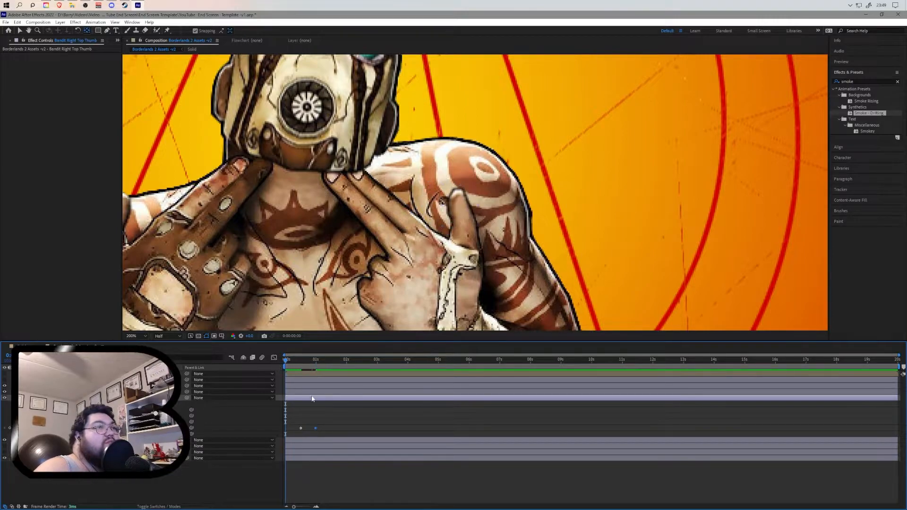
key(space)
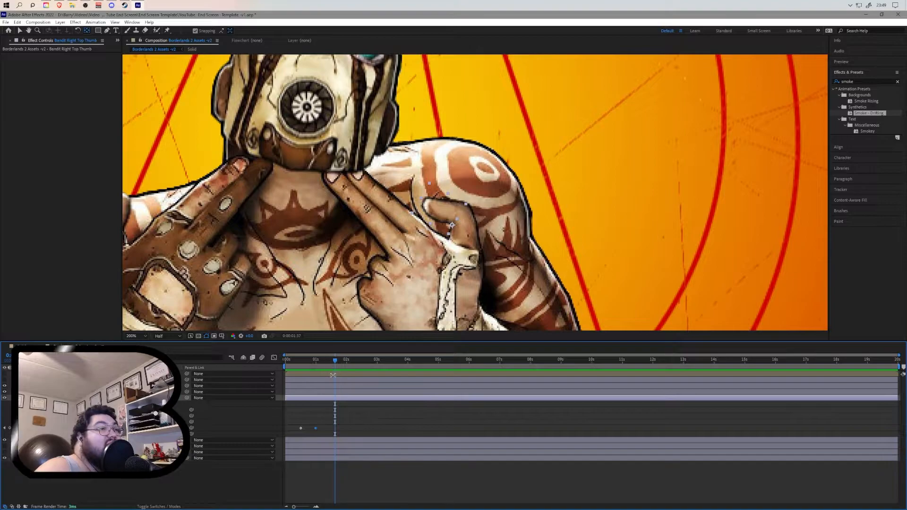
- Move the thumb's end rotation keyframe earlier and preview the motion from the start
drag(316, 427, 305, 427)
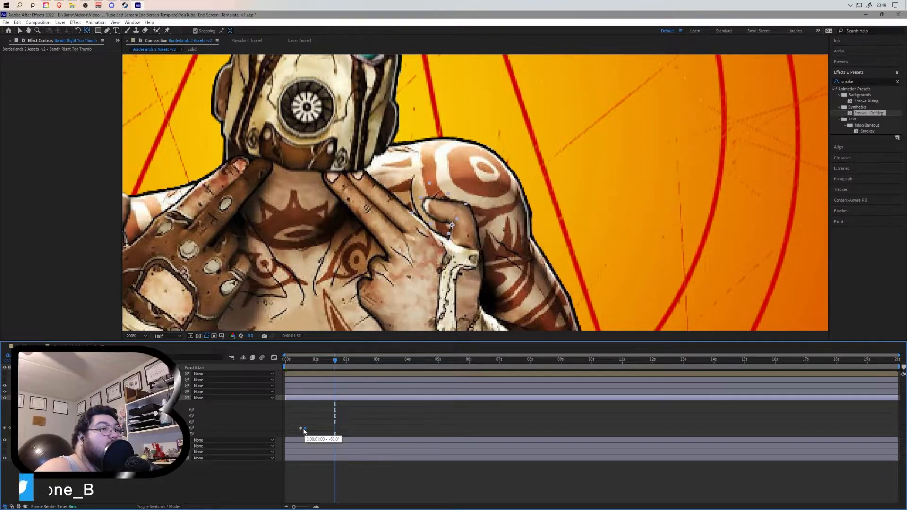
key(Home)
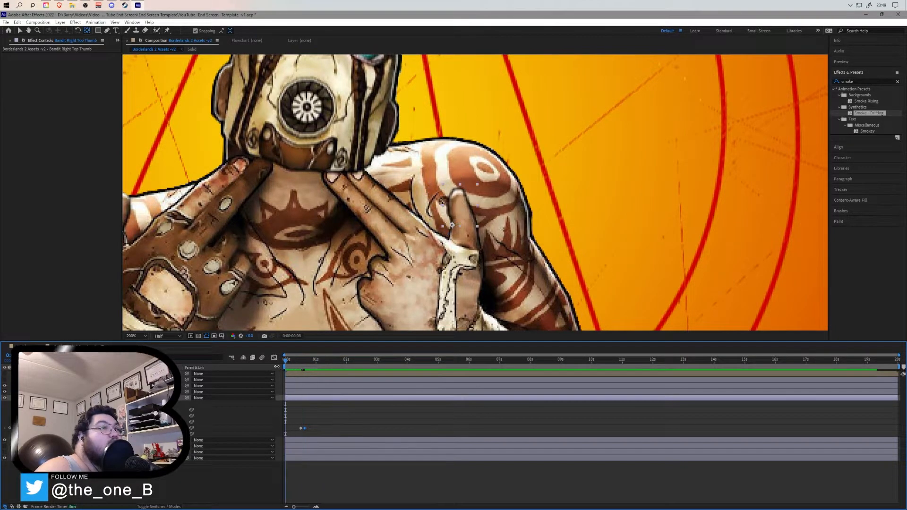
key(space)
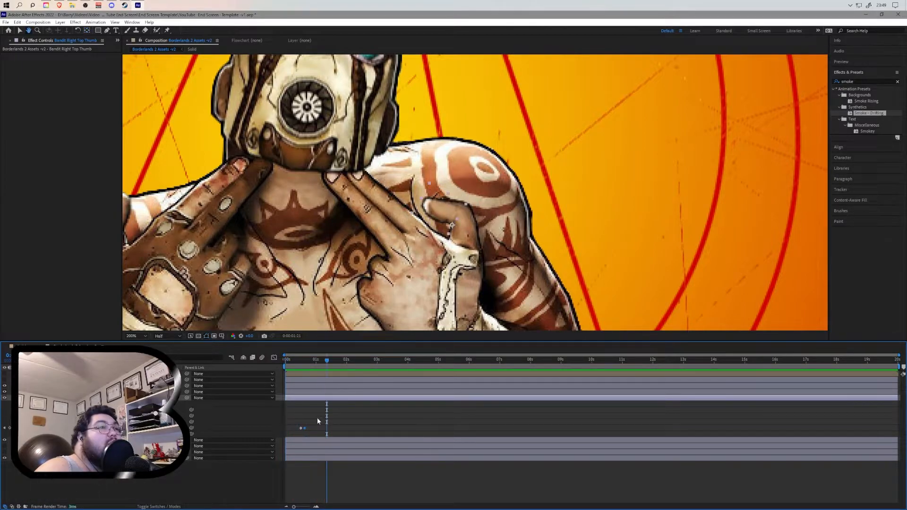
drag(327, 360, 297, 369)
key(space)
key(space)
key(space)
- Zoom the timeline and nudge the end rotation keyframe slightly earlier, returning to the composition start
drag(294, 506, 304, 506)
drag(328, 360, 337, 361)
drag(341, 429, 337, 428)
key(Home)
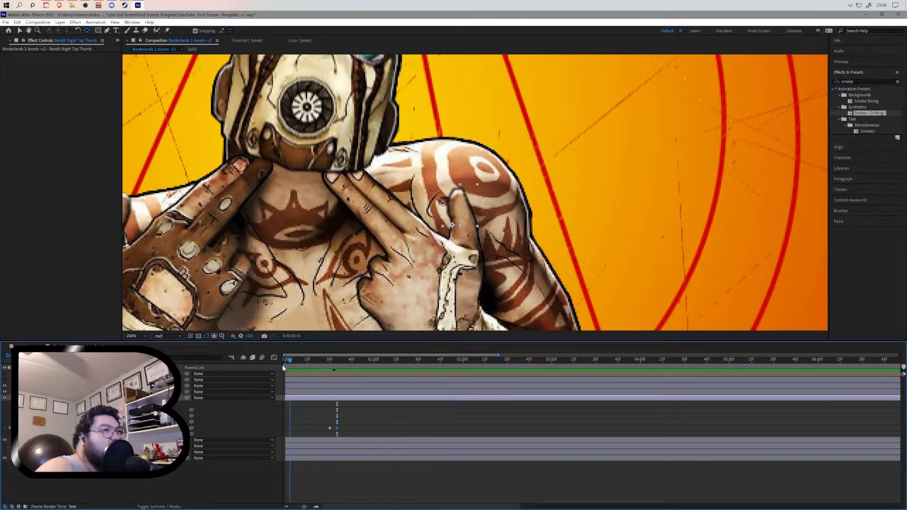
click(400, 359)
key(Home)
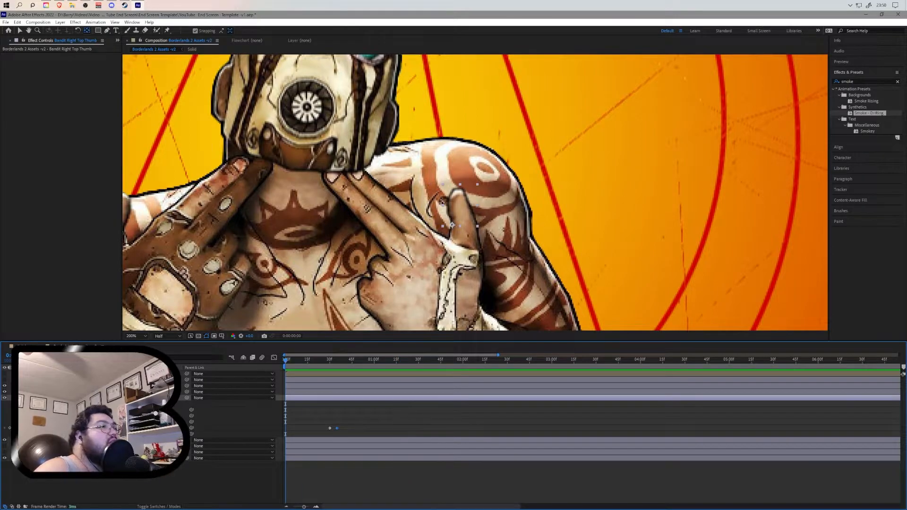
- Collapse the right thumb's properties, pan the view, and select the Bandit Left Top Thumb in the viewer
click(27, 397)
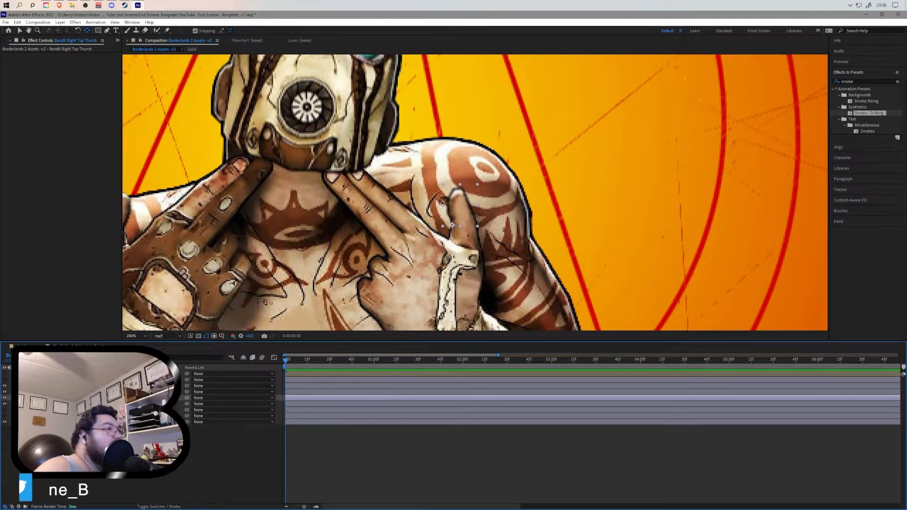
click(27, 386)
click(27, 386)
click(27, 392)
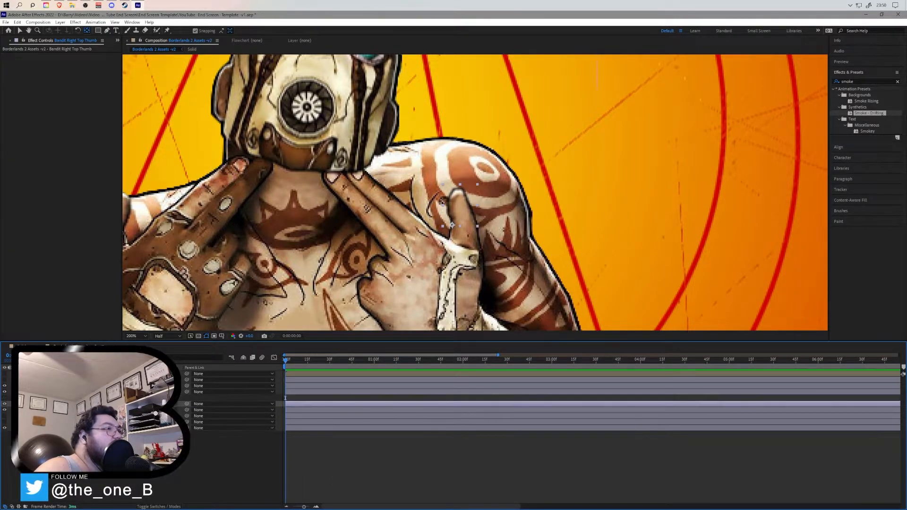
click(32, 397)
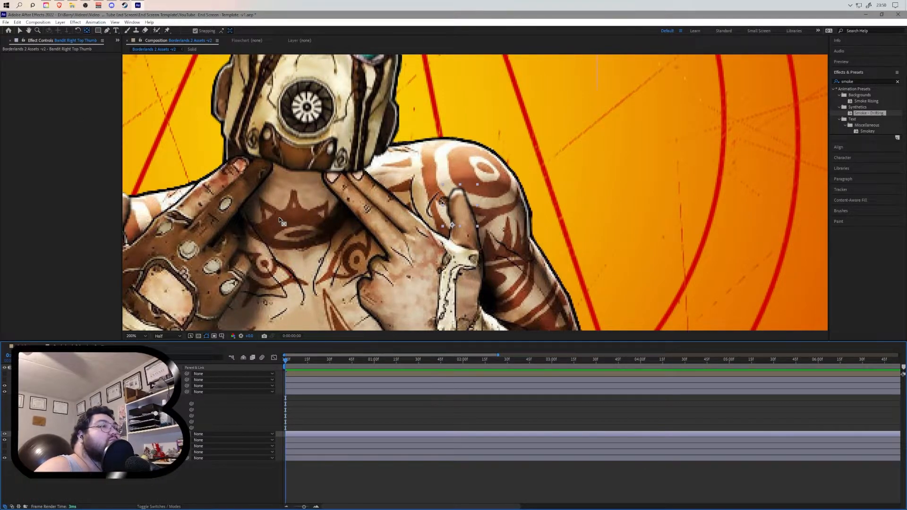
key(h)
drag(236, 223, 467, 221)
key(v)
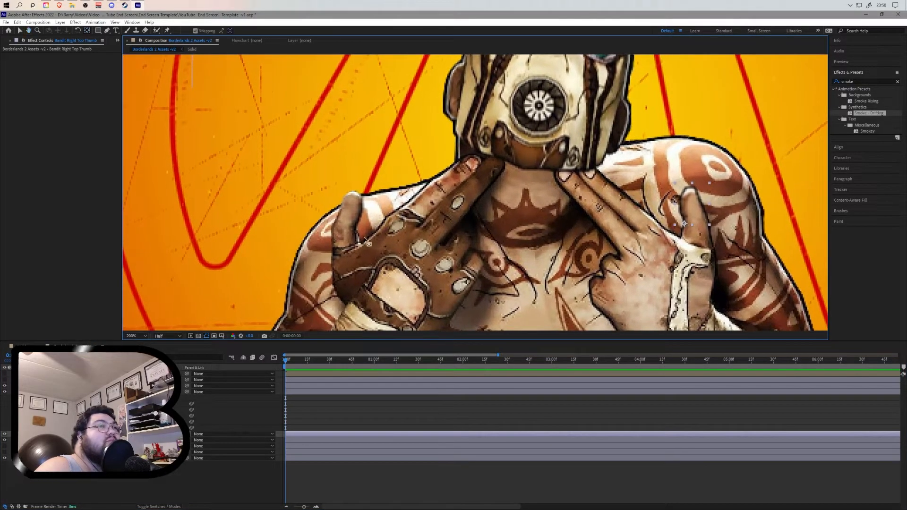
click(350, 210)
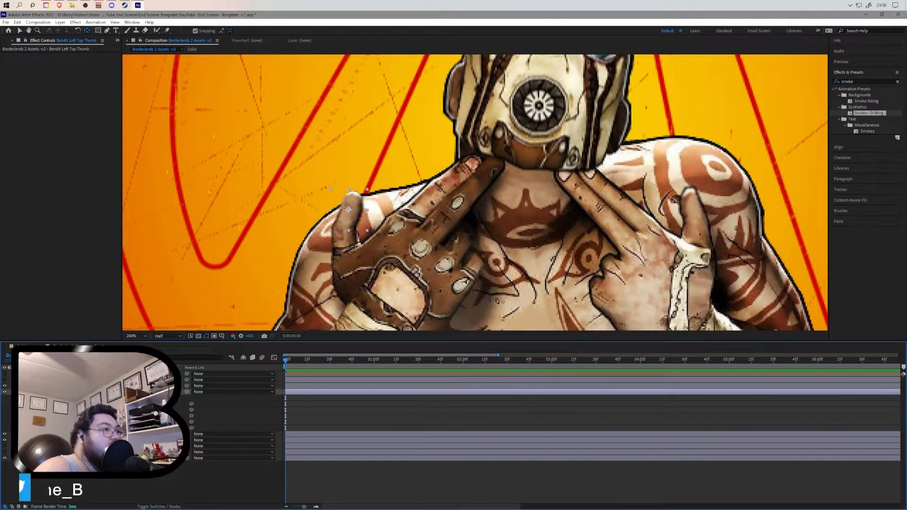
- Animate the Bandit Left Top Thumb's rotation with keyframes so it curls inward toward the face
click(29, 433)
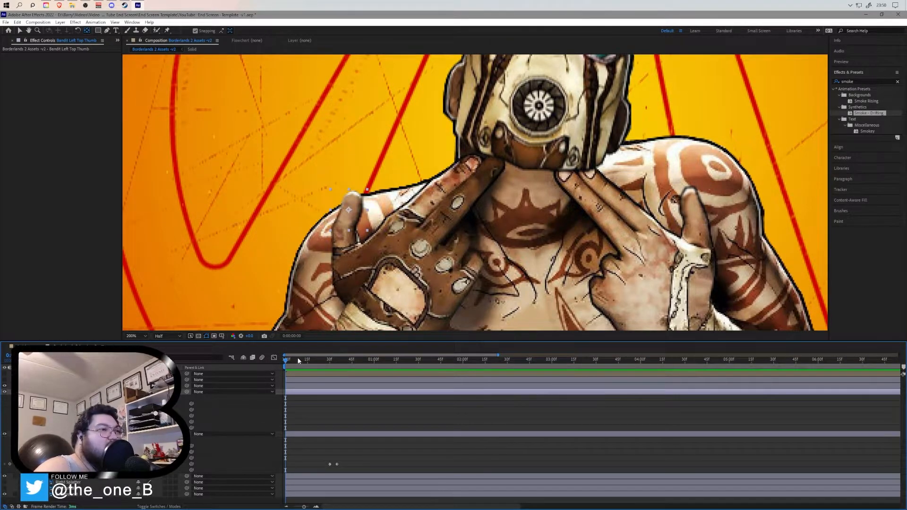
click(329, 363)
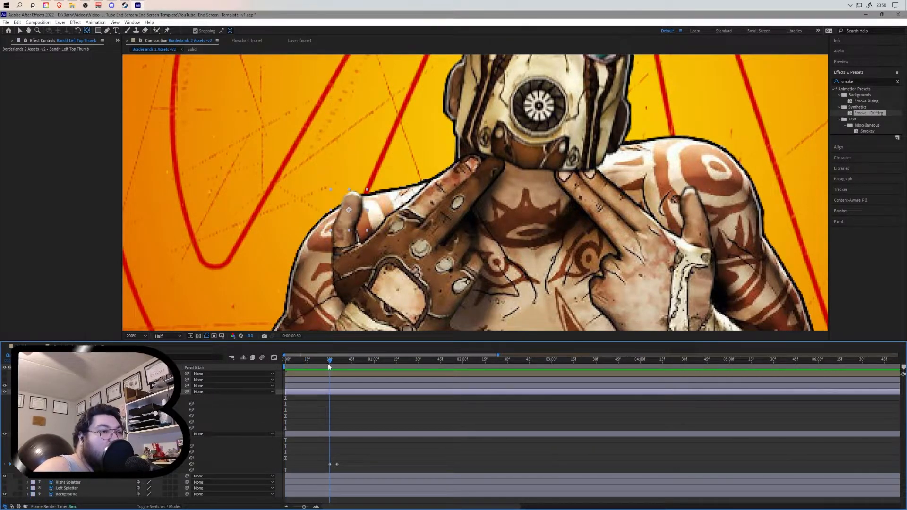
click(349, 209)
drag(350, 209, 355, 228)
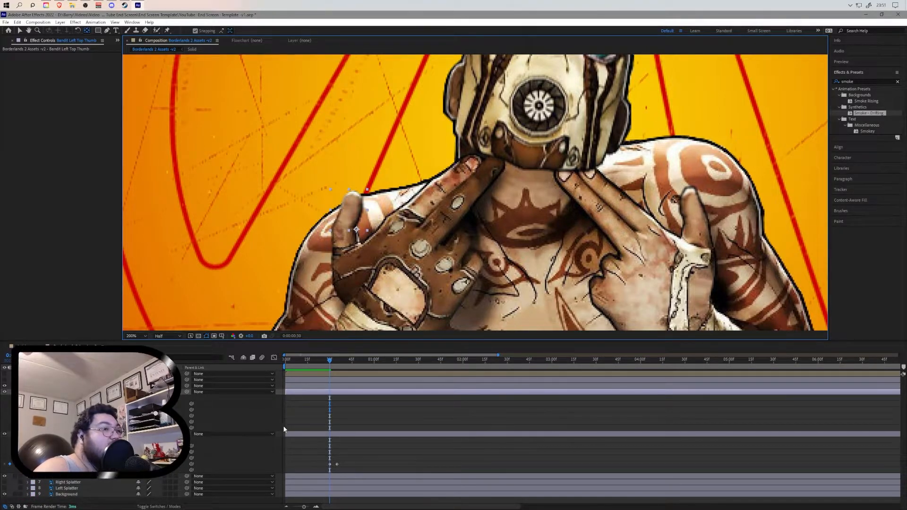
click(46, 422)
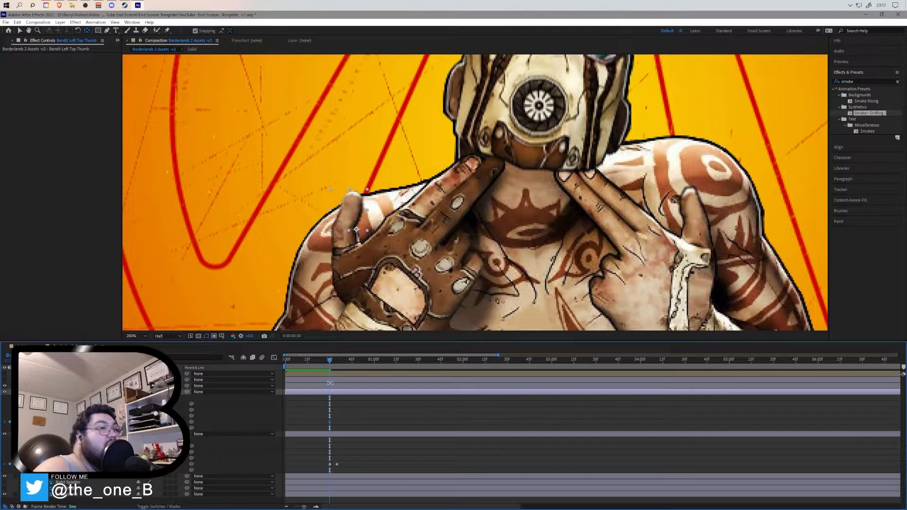
click(336, 361)
drag(336, 363, 337, 362)
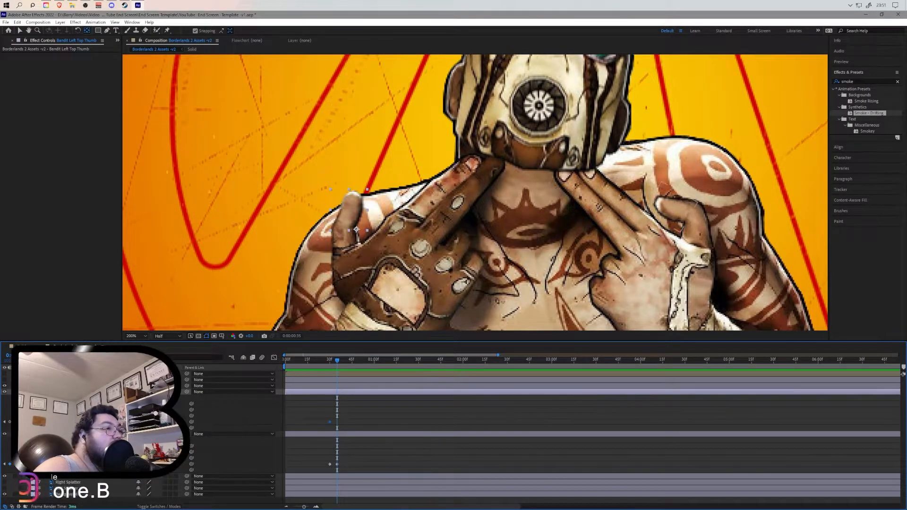
drag(146, 422, 174, 421)
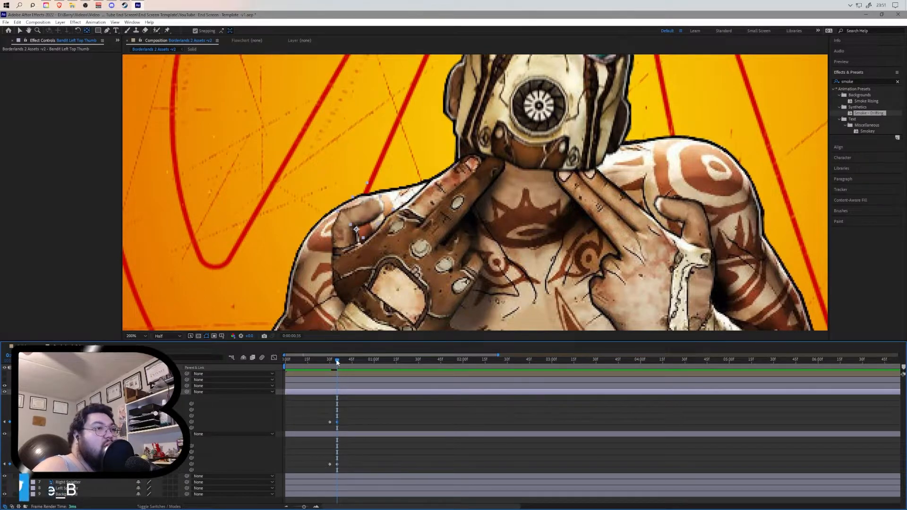
- Preview the thumb animations from the composition start at the full composition view
key(Home)
click(391, 371)
drag(391, 371, 279, 361)
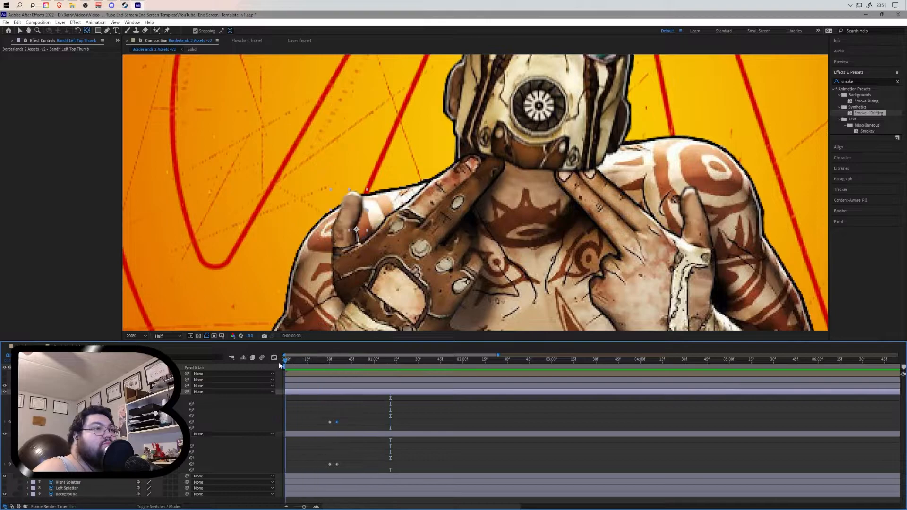
key(space)
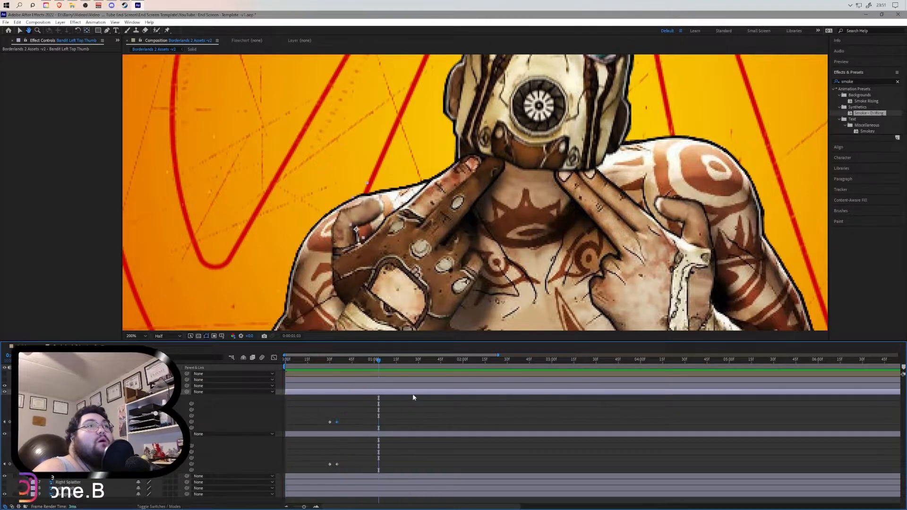
scroll(457, 260, down, 2)
scroll(457, 260, up, 1)
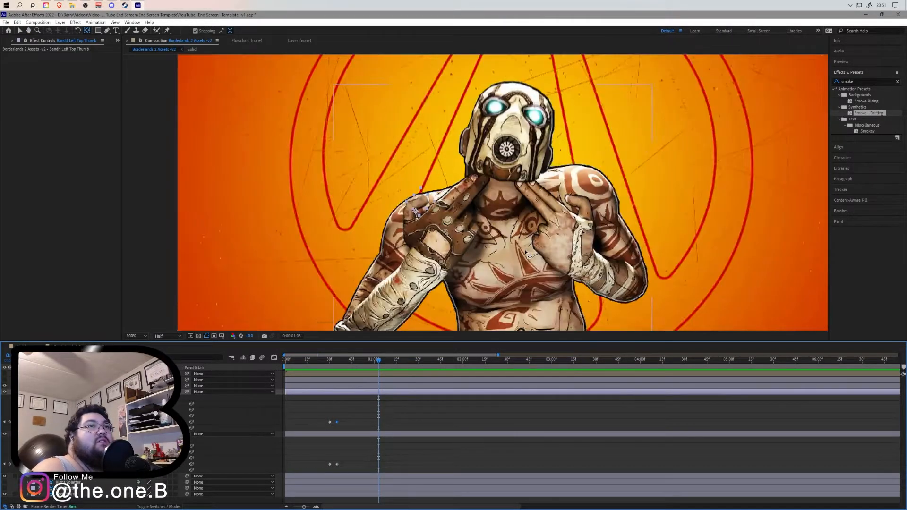
drag(372, 359, 271, 361)
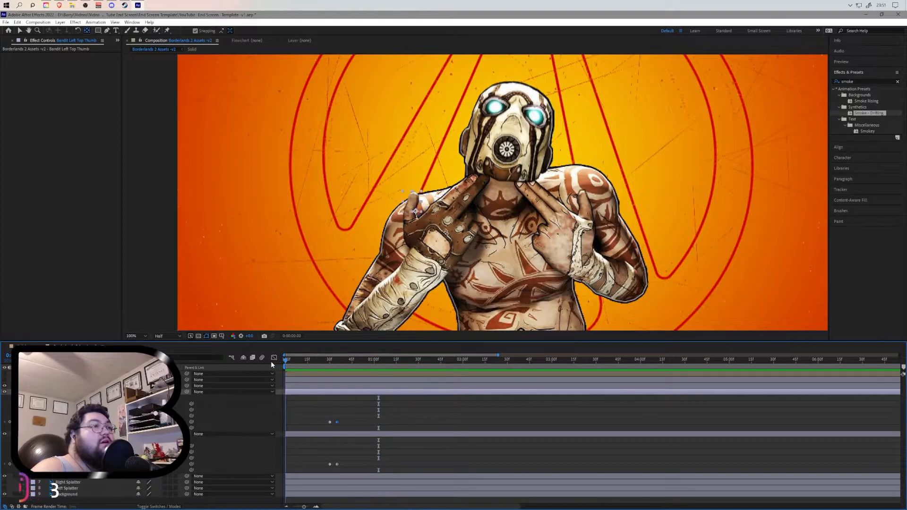
key(space)
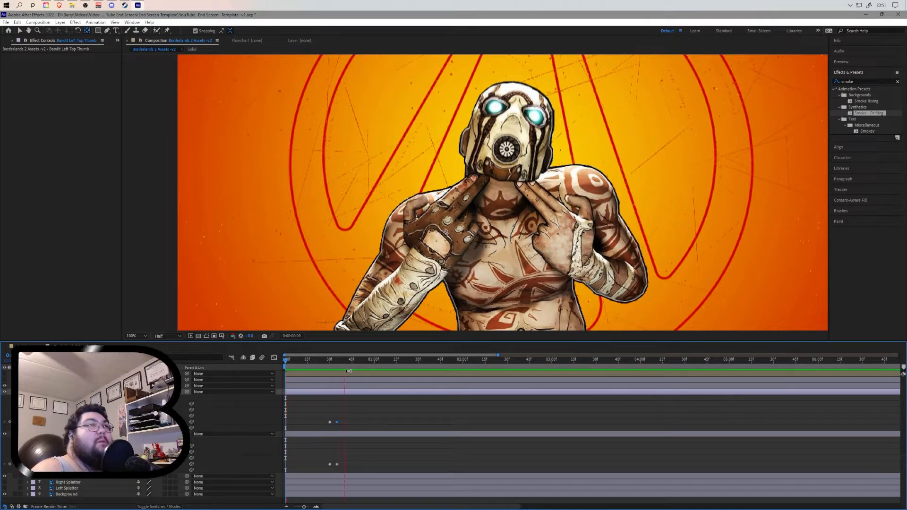
key(space)
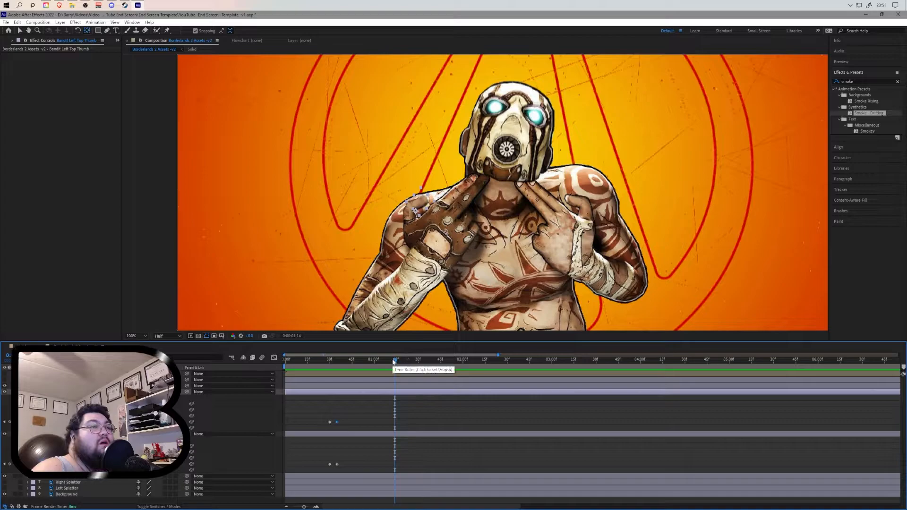
click(285, 362)
click(367, 361)
drag(368, 361, 271, 363)
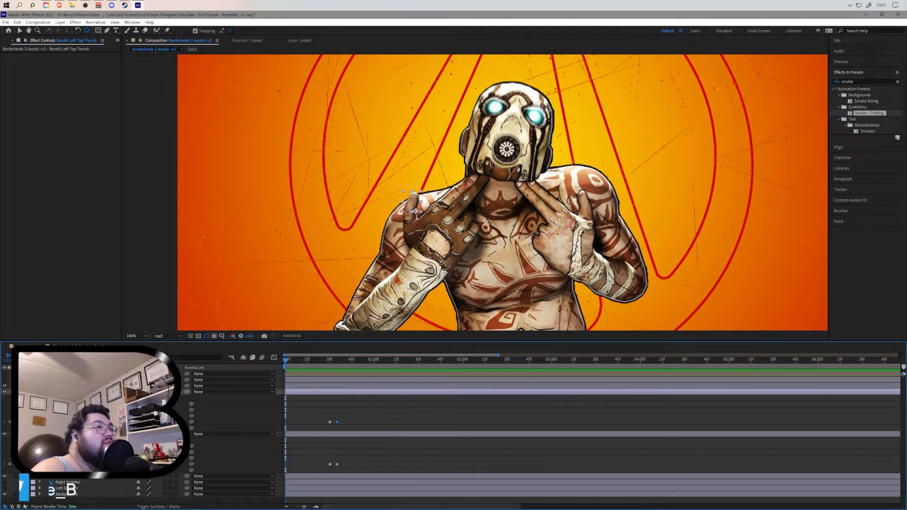
- Collapse the thumb layers' properties and close the Effect Controls panel to show the Project panel
click(28, 392)
click(28, 397)
click(62, 449)
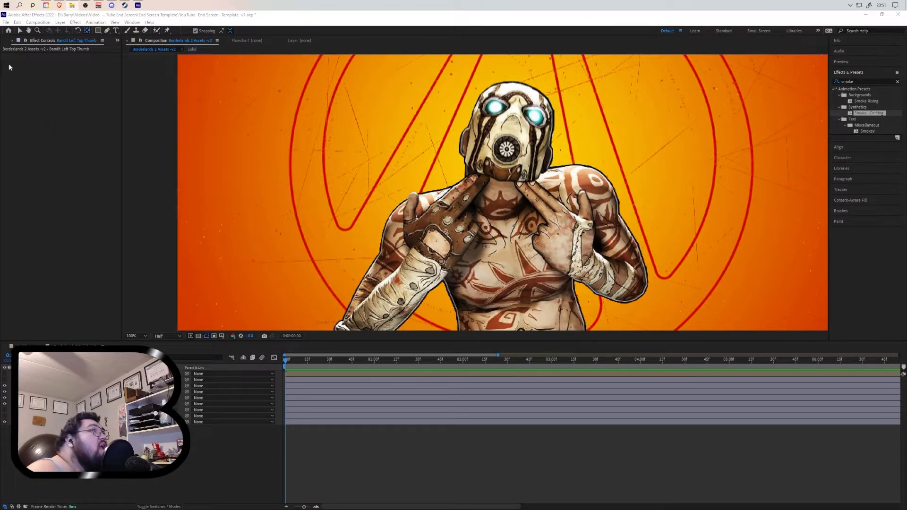
click(117, 40)
click(132, 49)
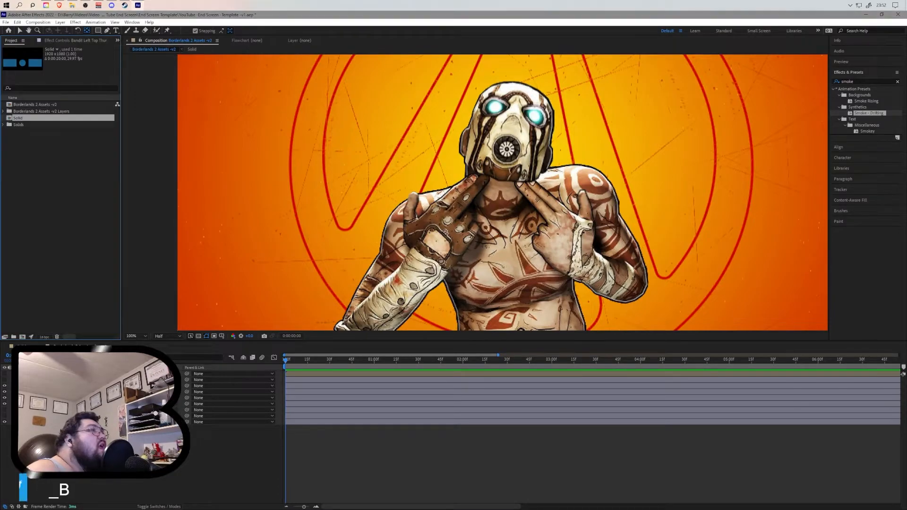
- Import the eject-casing sound effect file into the project and add it to the composition timeline
drag(65, 175, 73, 174)
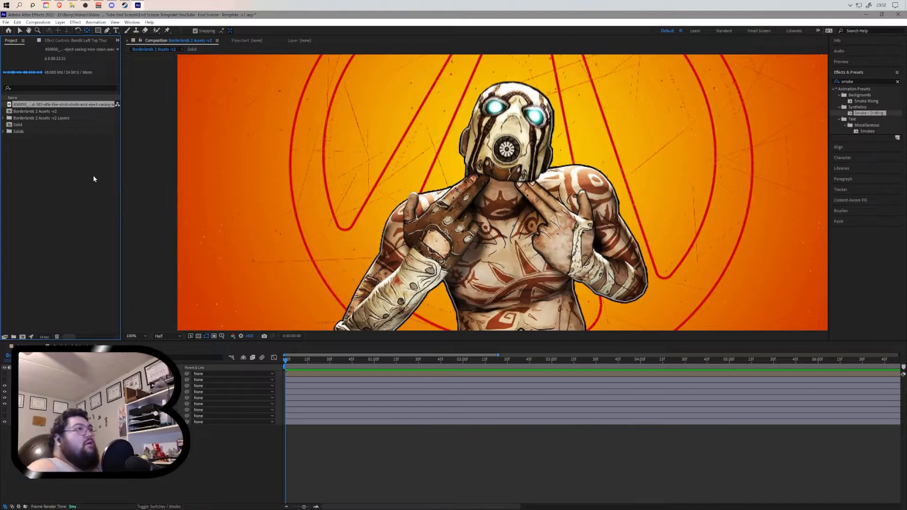
drag(78, 103, 181, 466)
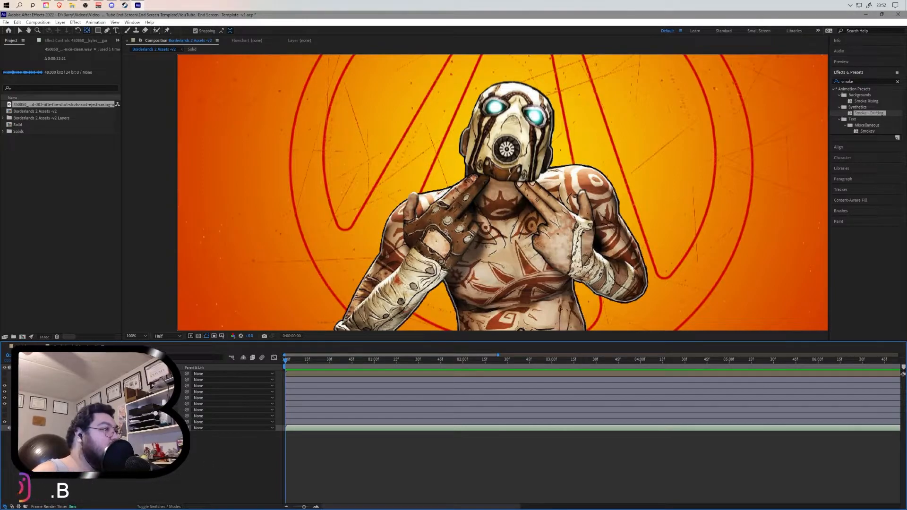
- Show the audio layer's waveform and preview the sound around the 9-second mark to find the casing hit
key(l)
key(l)
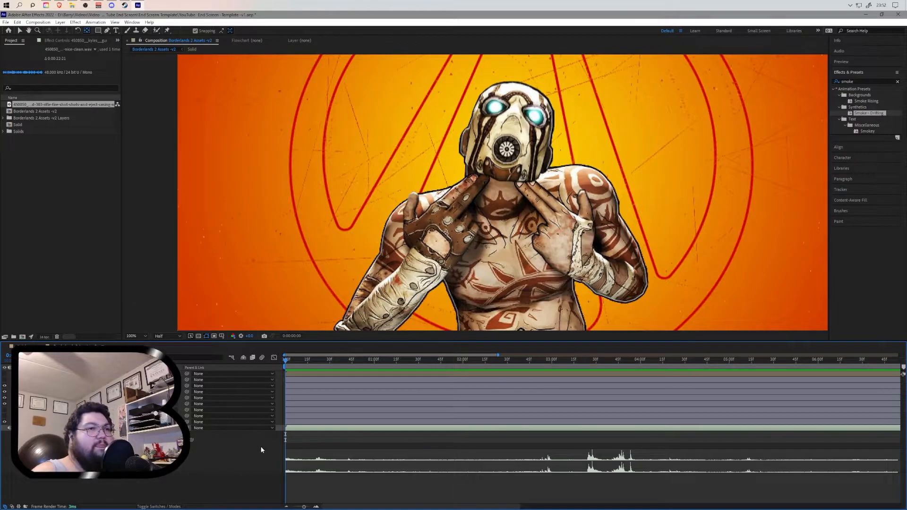
drag(303, 507, 295, 507)
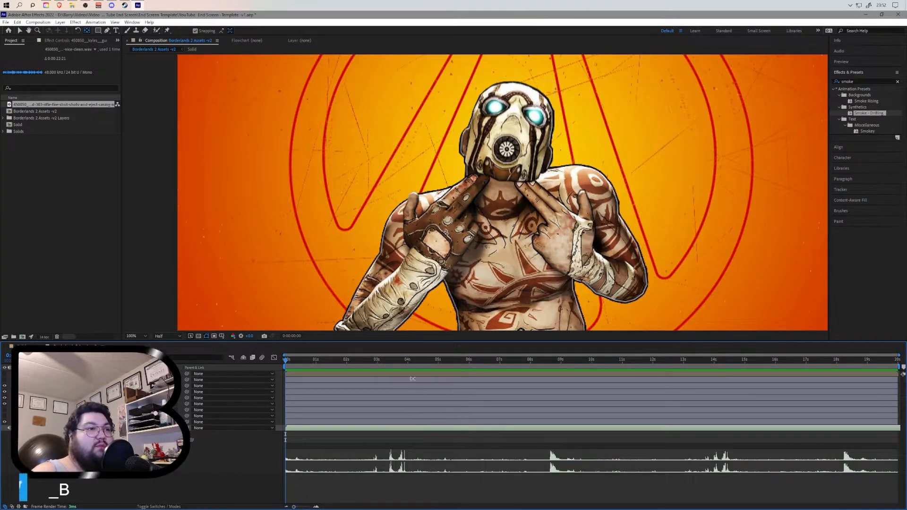
click(400, 361)
drag(401, 360, 396, 361)
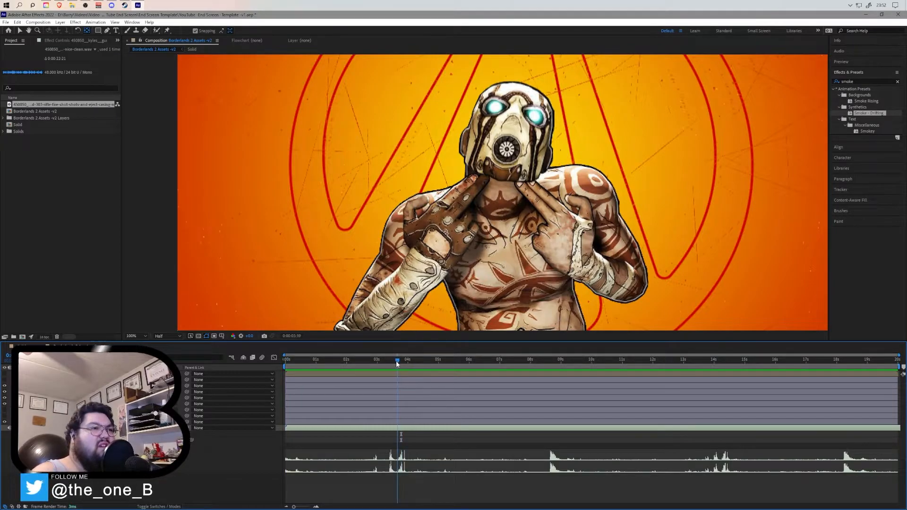
click(547, 362)
key(space)
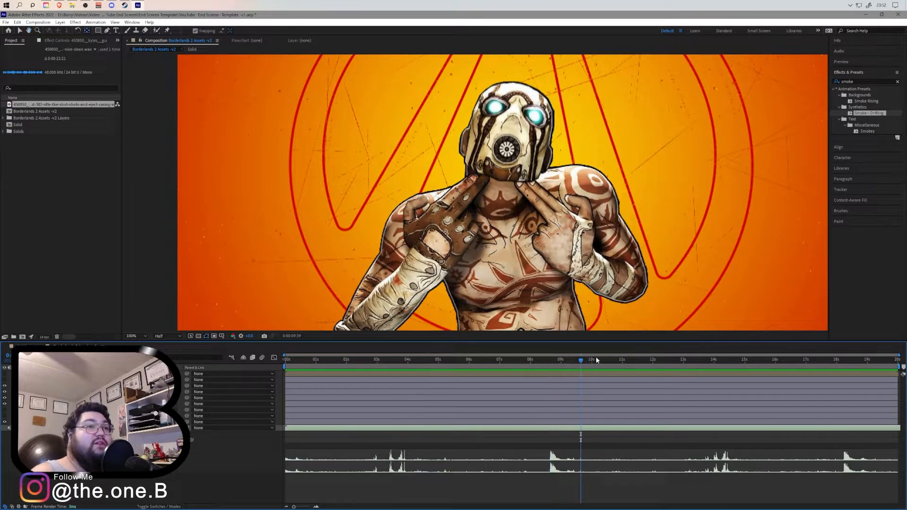
click(545, 366)
click(548, 364)
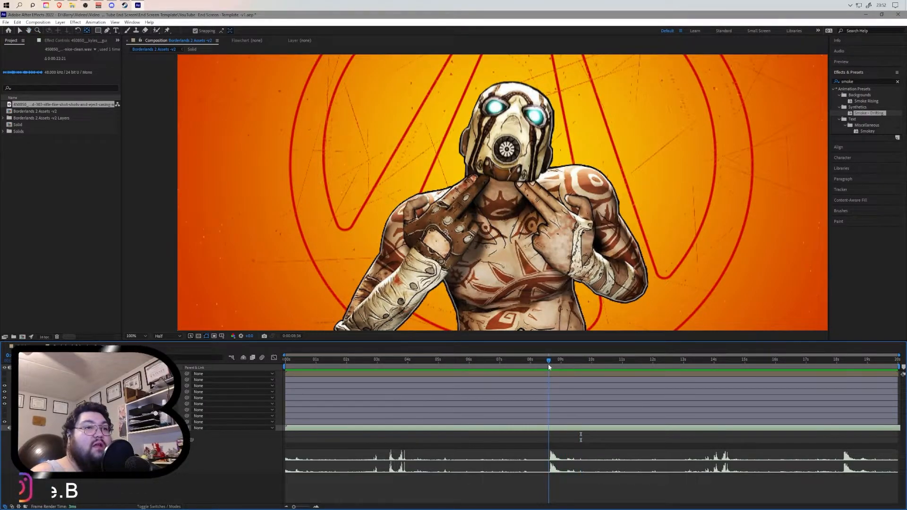
- Split the audio layer at about 9 seconds and delete the part before the cut
click(478, 459)
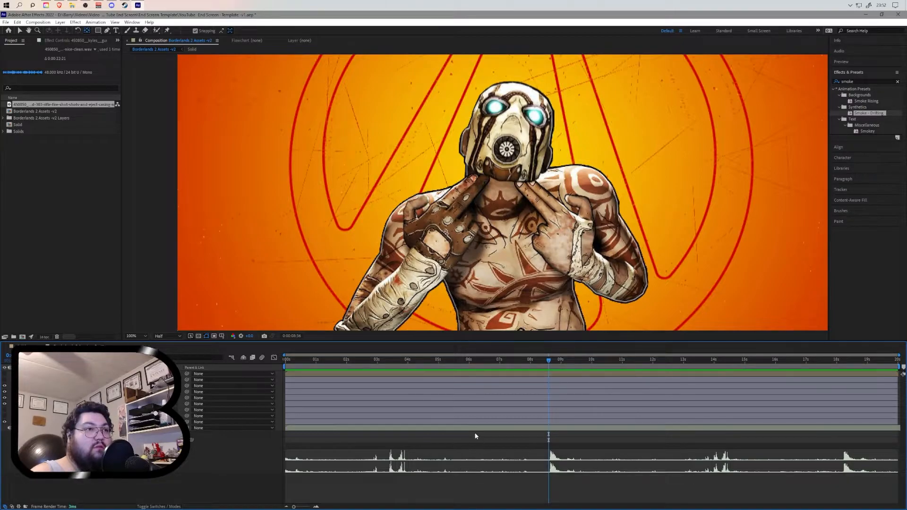
click(473, 429)
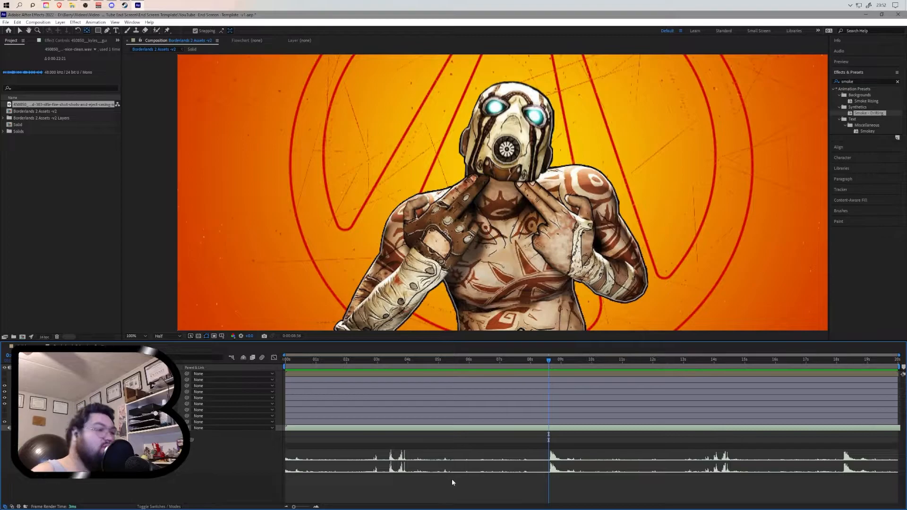
key(ctrl+shift+d)
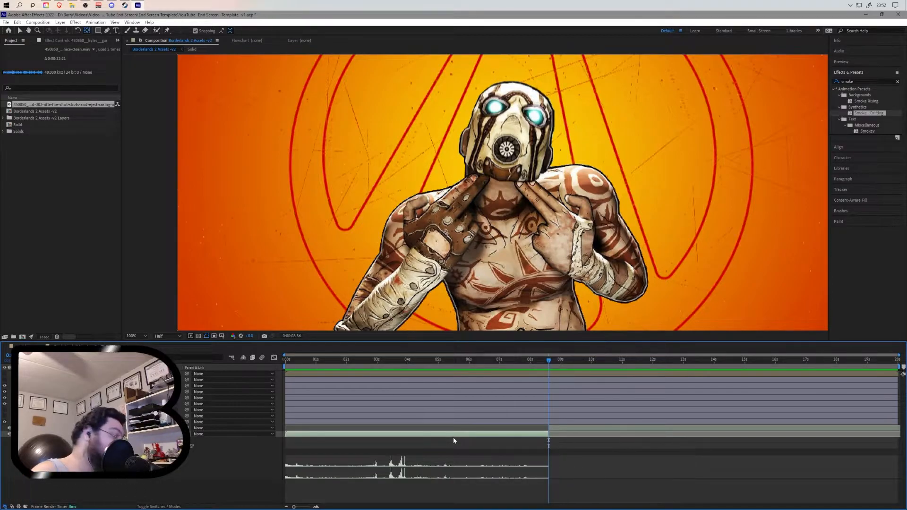
key(Delete)
click(559, 428)
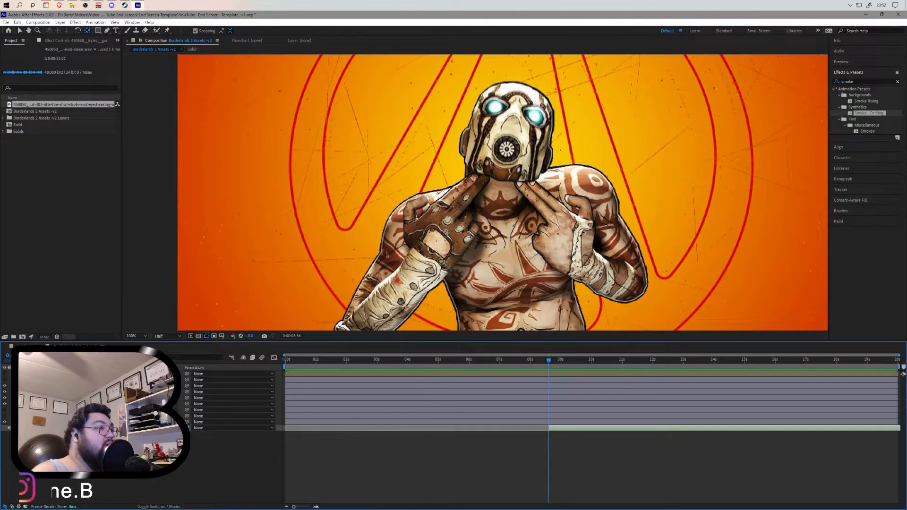
- Display the remaining audio waveform and preview the sound near 18 seconds
key(l)
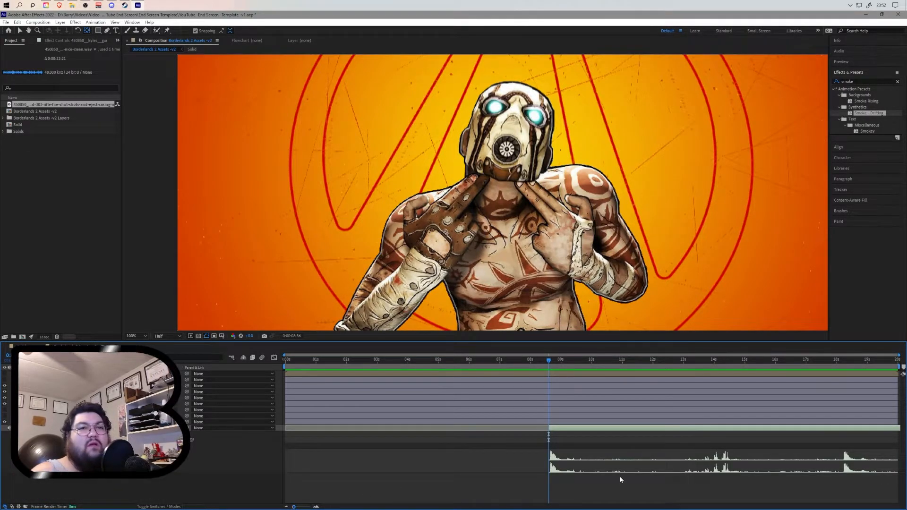
click(840, 360)
key(space)
click(842, 364)
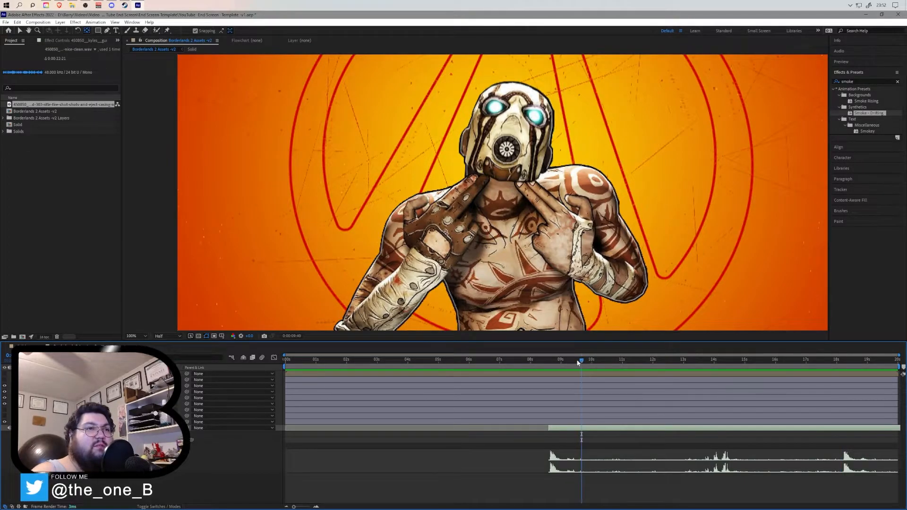
- Split the audio just after the first casing hit and again at about 18 seconds, deleting the middle section
click(545, 363)
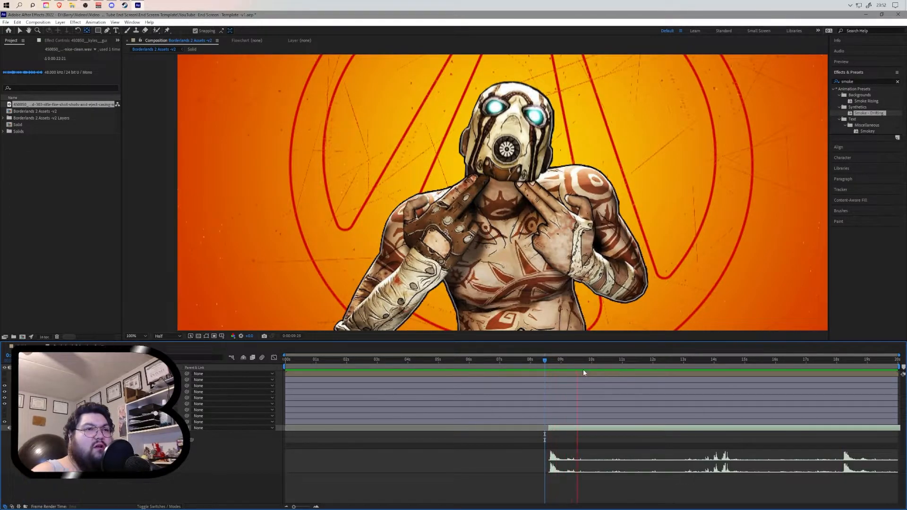
drag(562, 363, 564, 363)
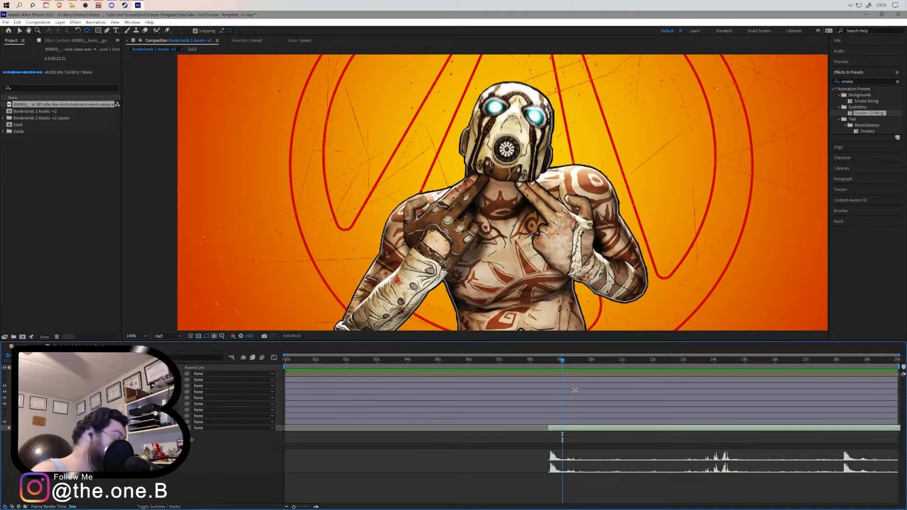
key(ctrl+shift+d)
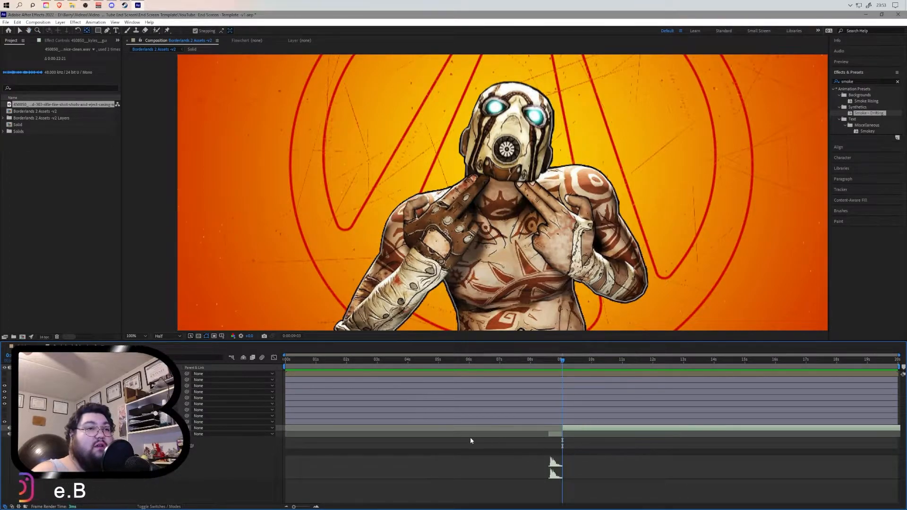
click(25, 433)
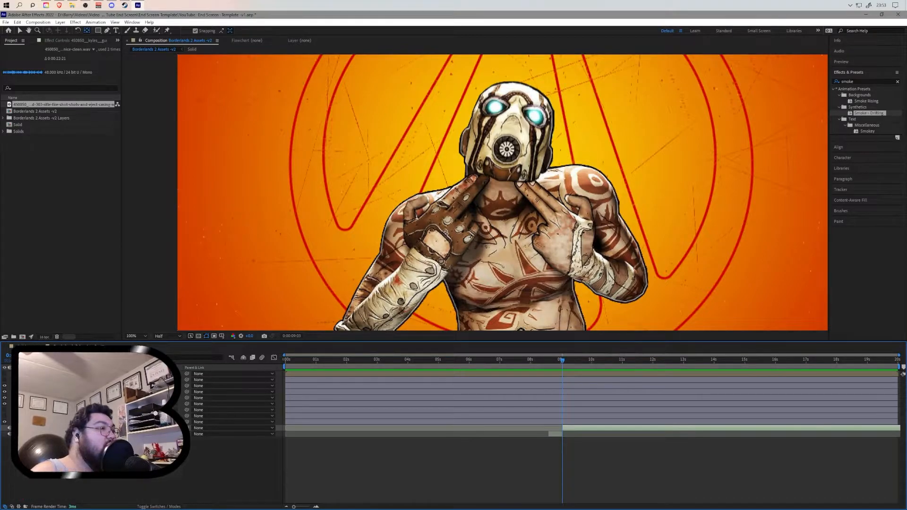
click(25, 428)
click(30, 433)
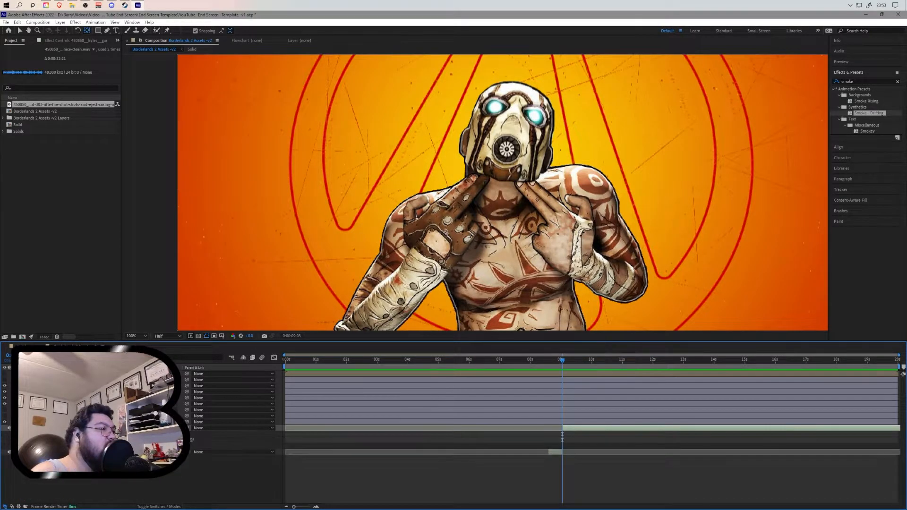
click(36, 446)
click(565, 363)
drag(839, 382, 840, 382)
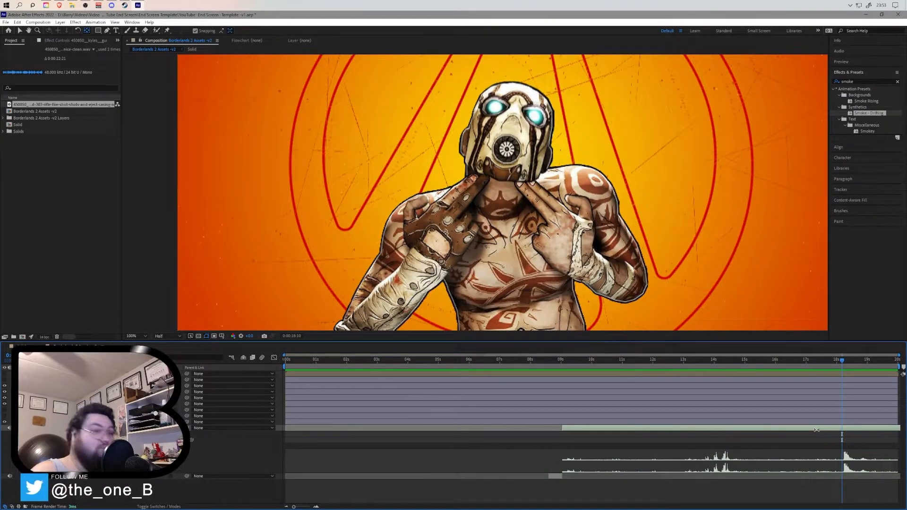
key(ctrl+shift+d)
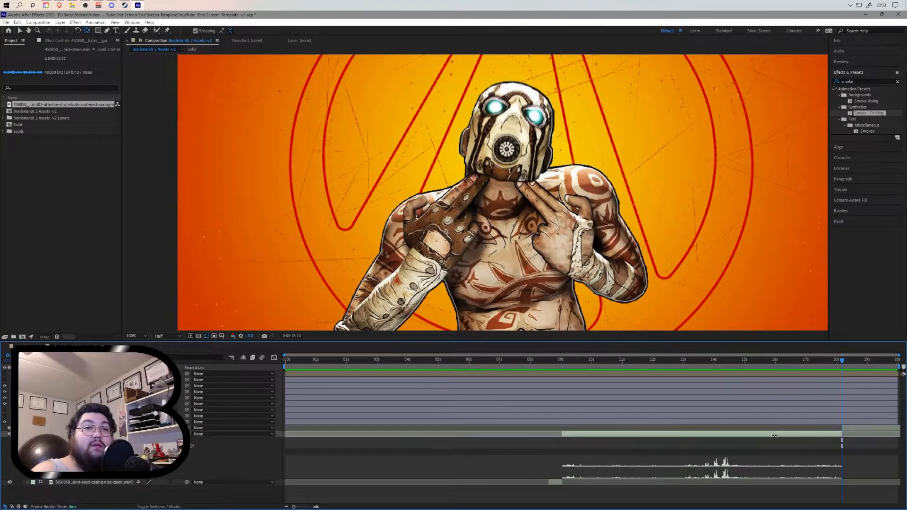
key(Delete)
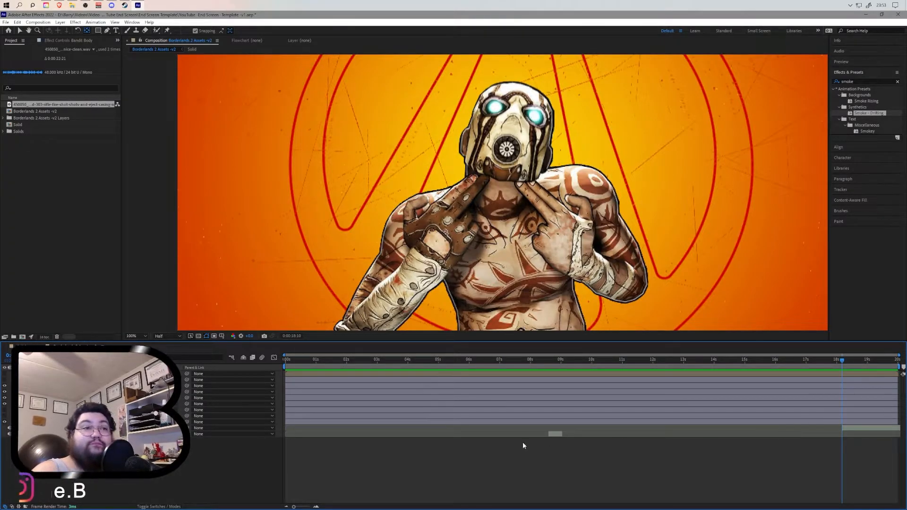
- Expand the audio waveform and preview the second casing clip near the end of the composition
click(24, 428)
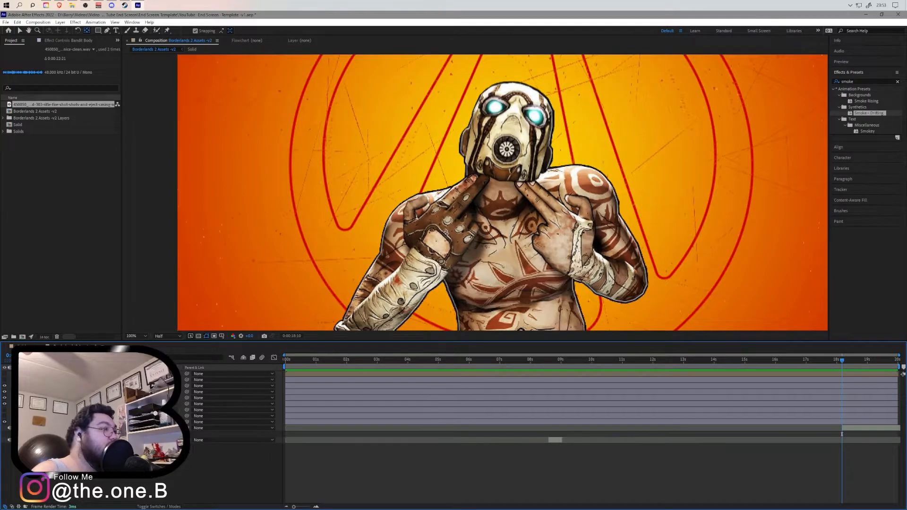
click(30, 434)
click(35, 446)
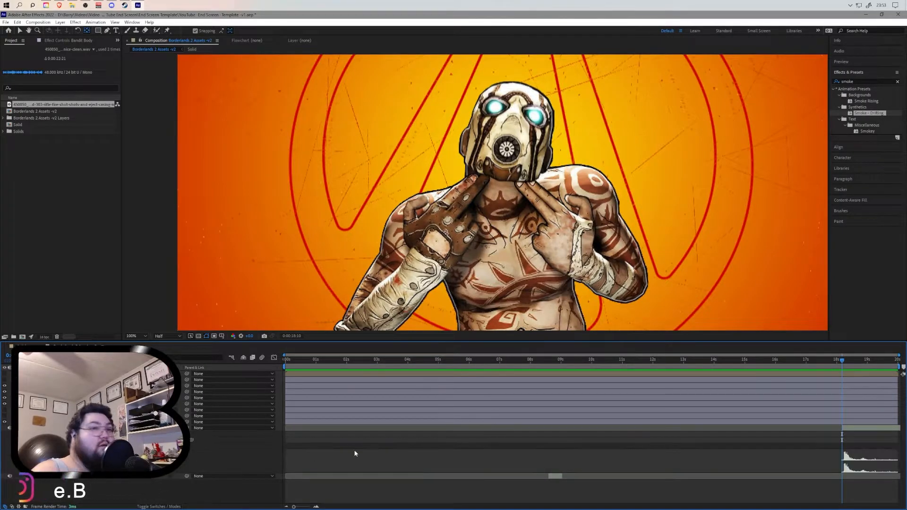
click(864, 360)
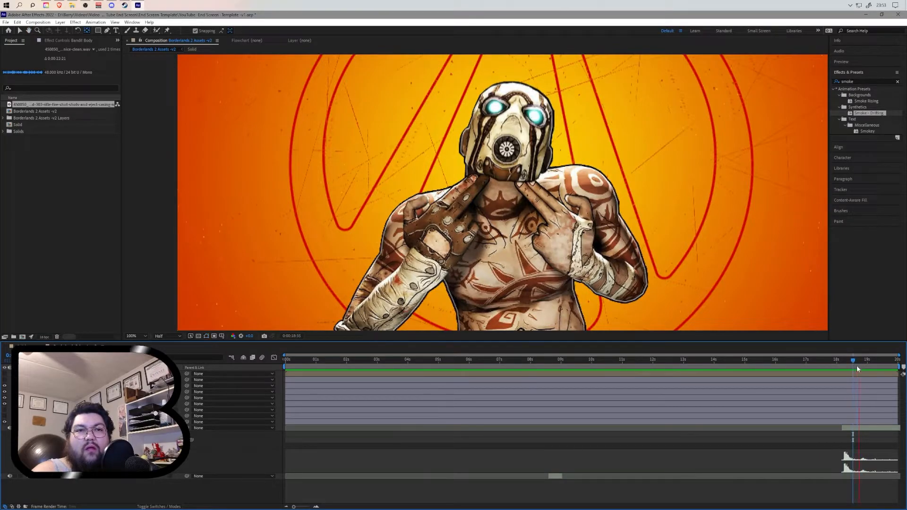
click(868, 361)
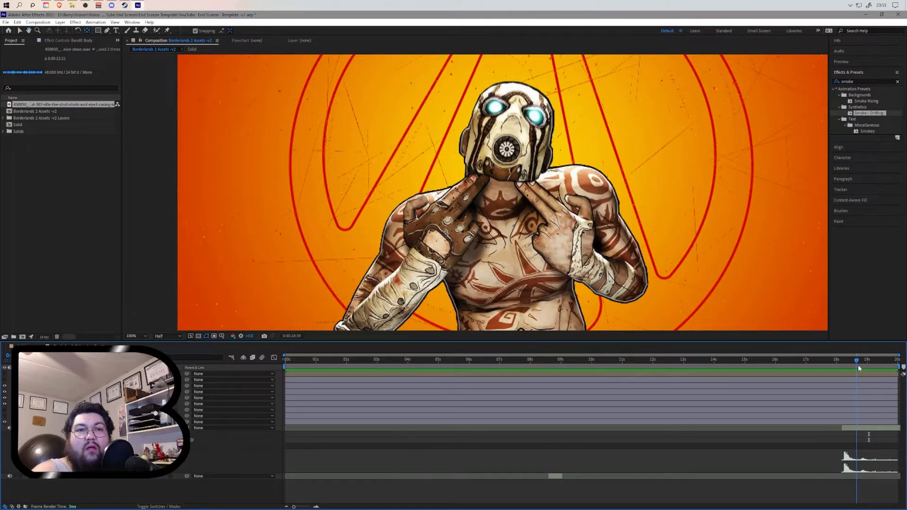
key(space)
click(858, 362)
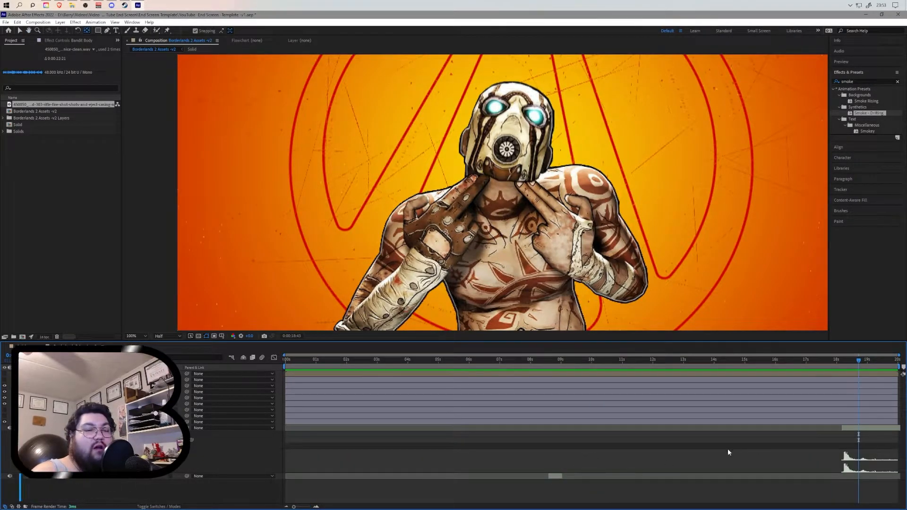
- Trim the second casing clip by splitting it at the playhead and deleting the portion after the cut
drag(292, 506, 306, 507)
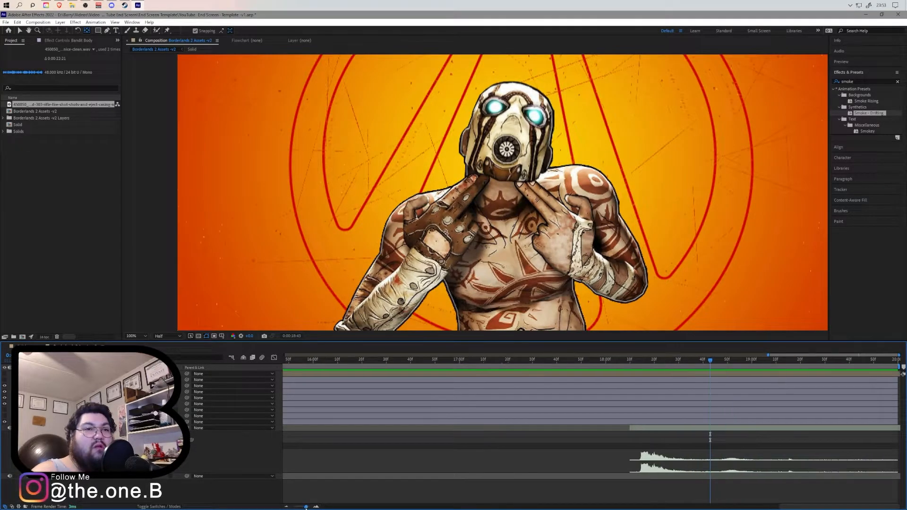
click(712, 362)
key(space)
click(718, 362)
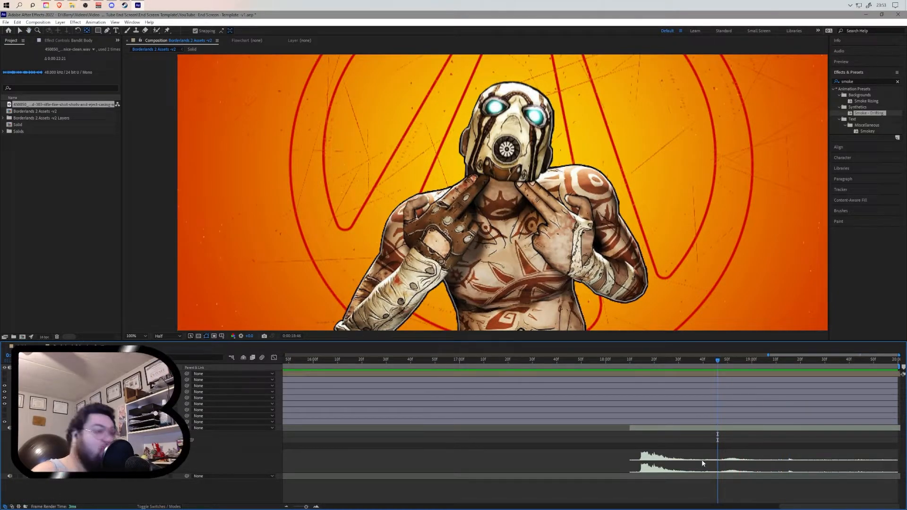
key(ctrl+shift+d)
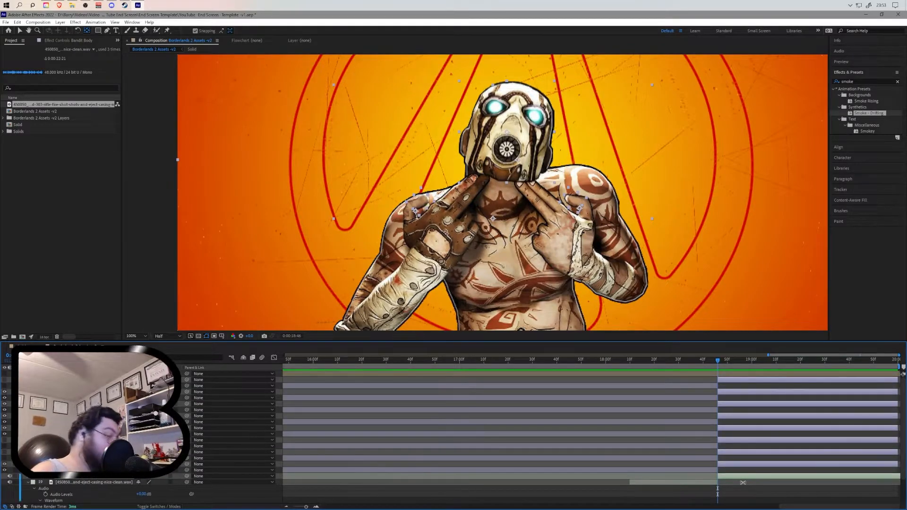
key(Delete)
click(739, 427)
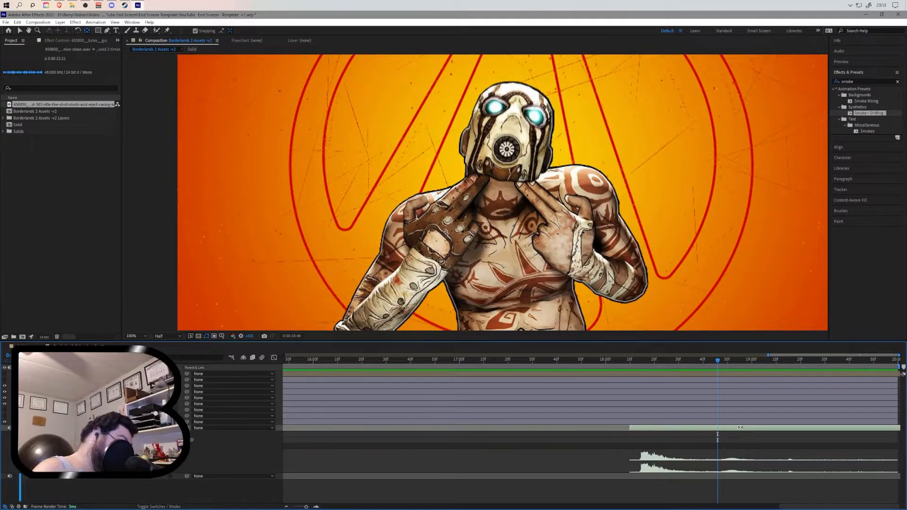
key(ctrl+shift+d)
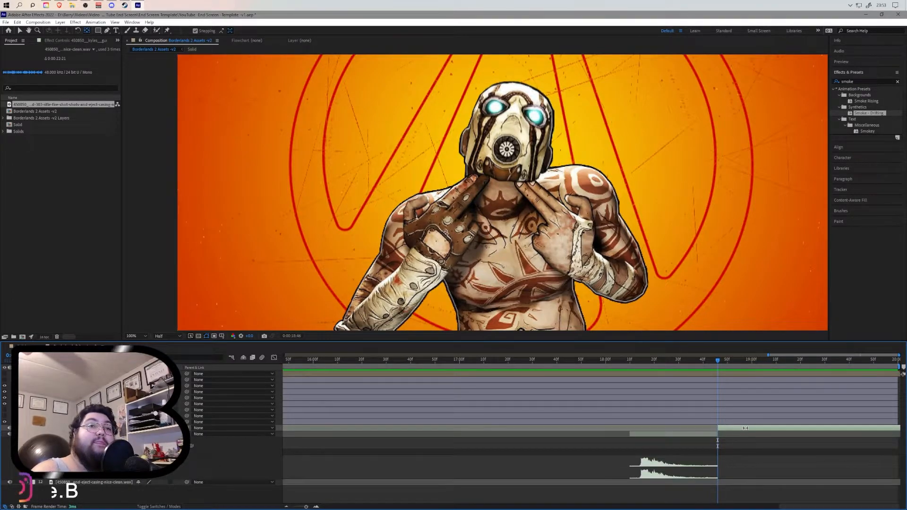
key(Delete)
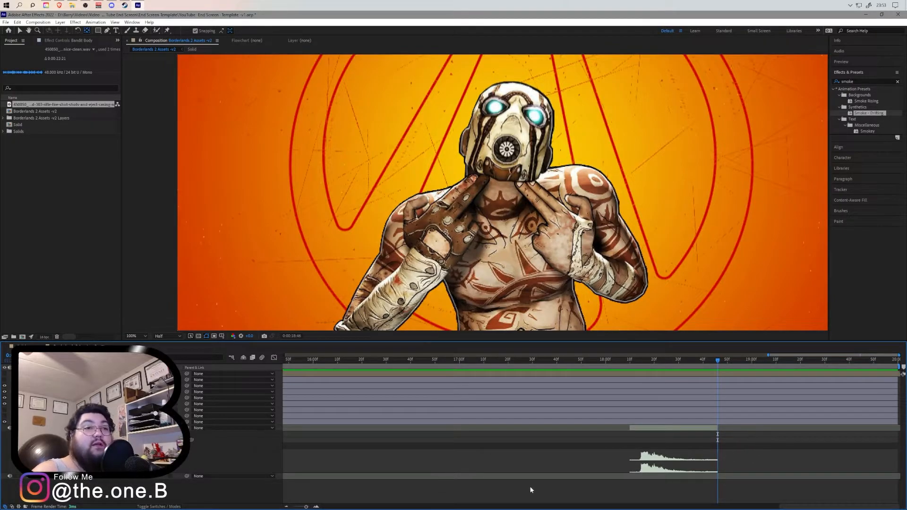
- Preview from about 9 seconds and shift the first casing sound clip slightly later in time
drag(305, 508, 294, 507)
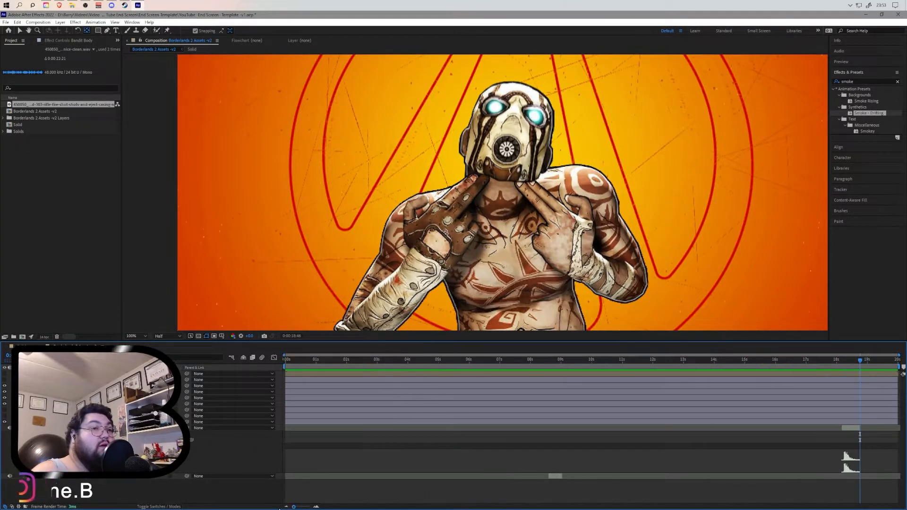
click(28, 428)
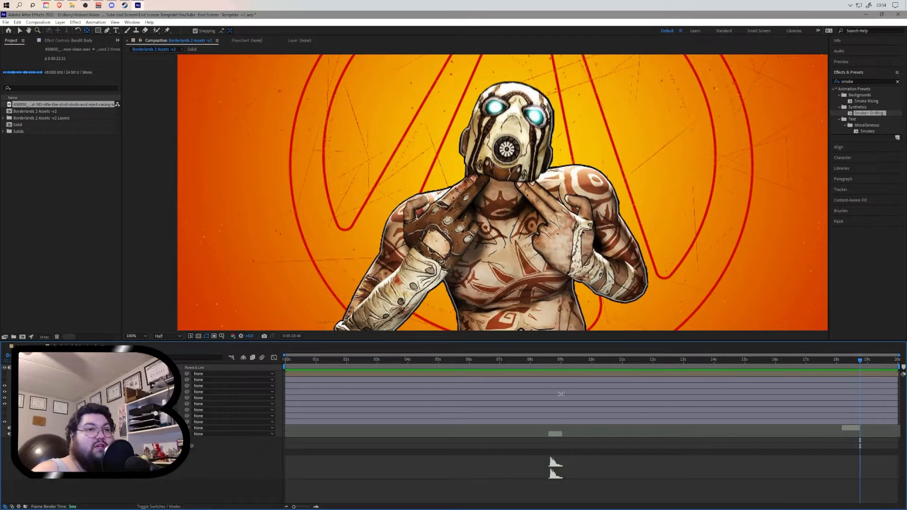
click(540, 359)
key(space)
drag(562, 434, 582, 435)
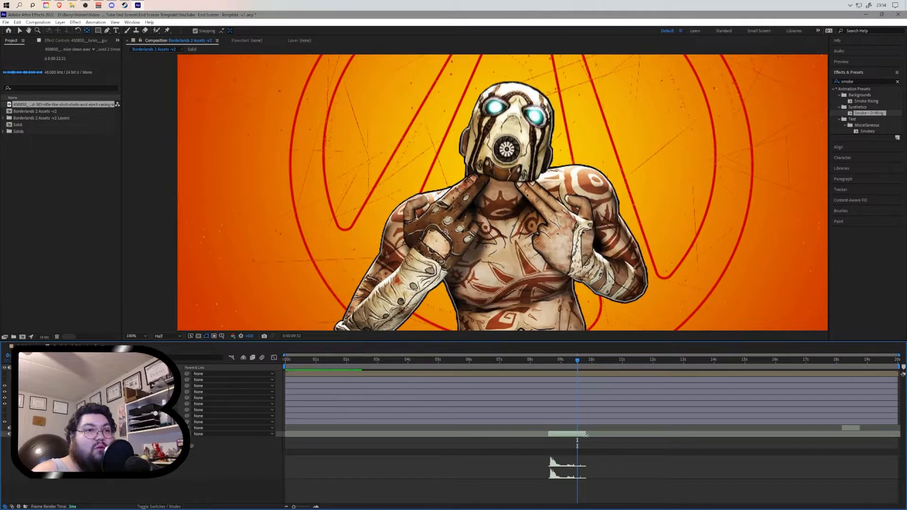
- Split the casing sound clip at about 9 seconds and delete the portion after the cut
click(537, 362)
key(space)
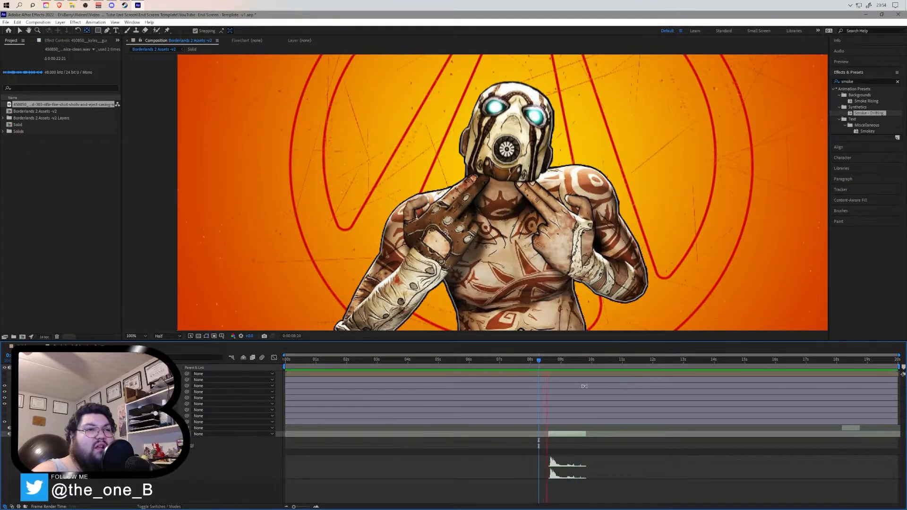
click(602, 361)
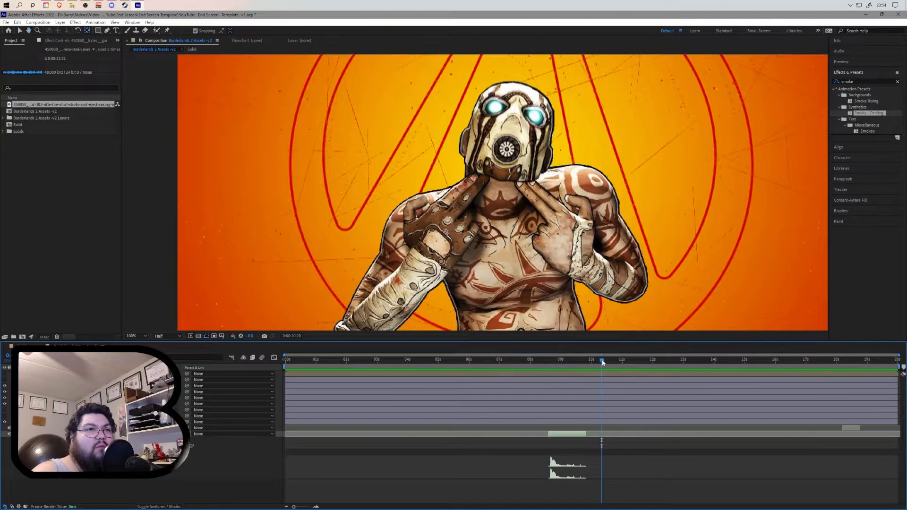
click(565, 373)
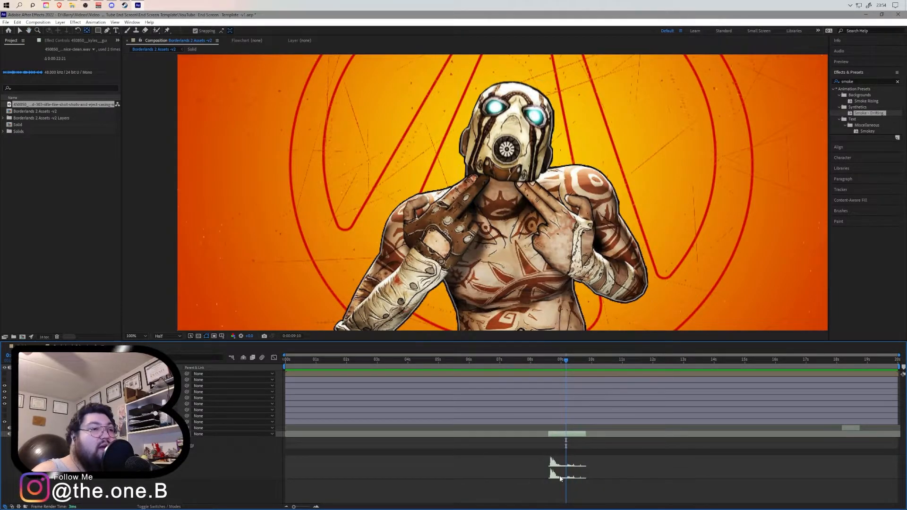
key(ctrl+shift+d)
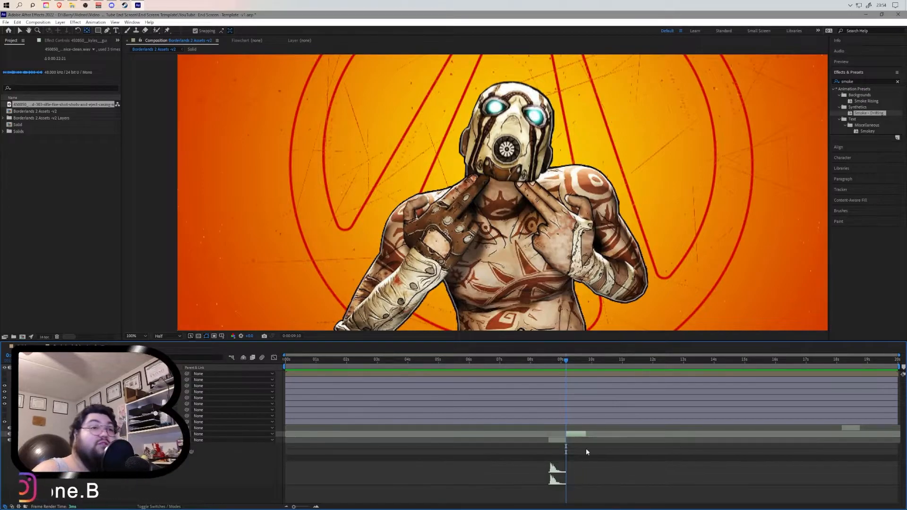
key(Delete)
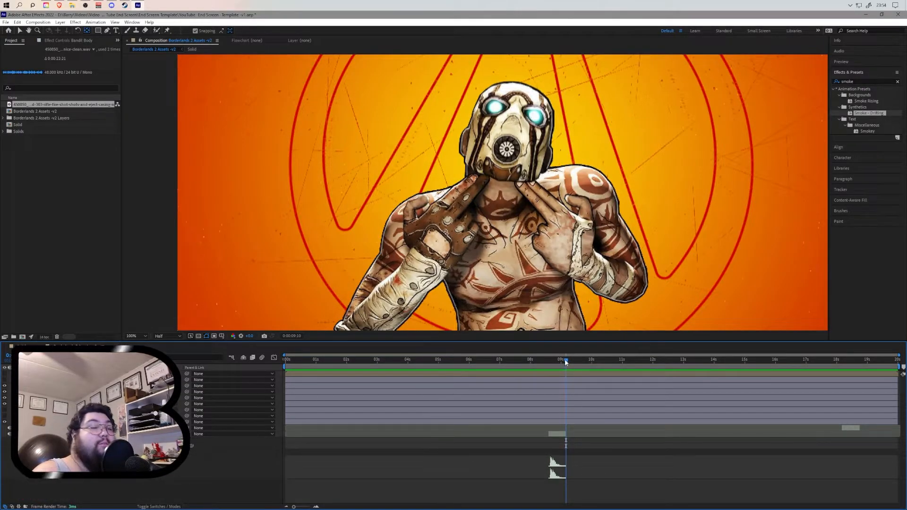
- Move both casing sound clips to about 1 second near the start of the composition
drag(566, 361, 487, 364)
drag(300, 369, 302, 369)
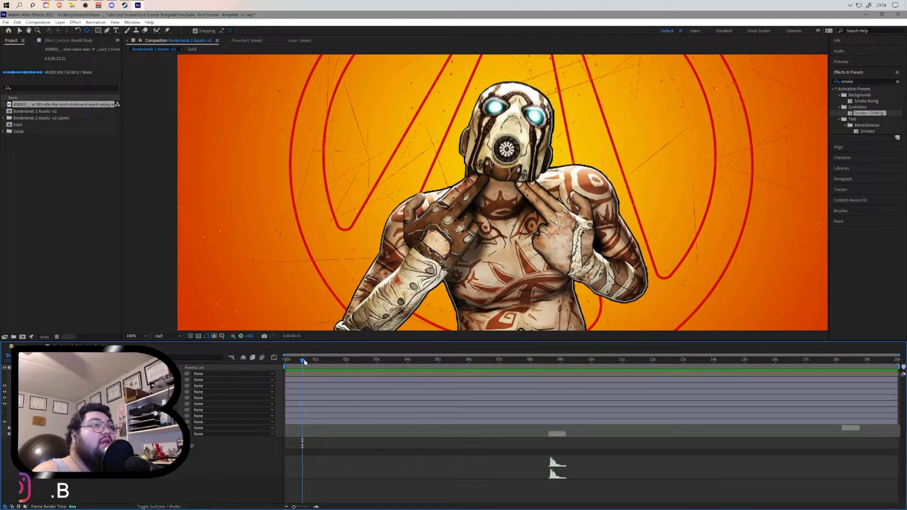
drag(302, 360, 302, 360)
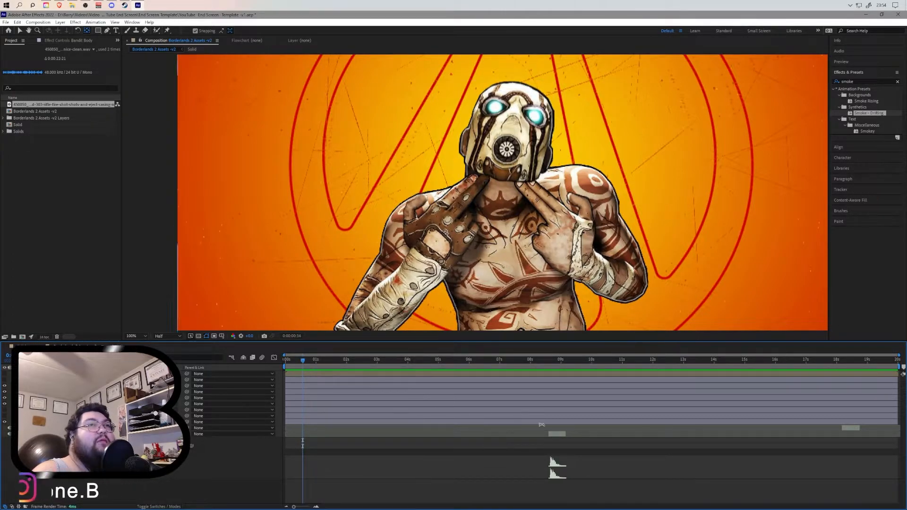
click(462, 431)
drag(405, 428, 370, 431)
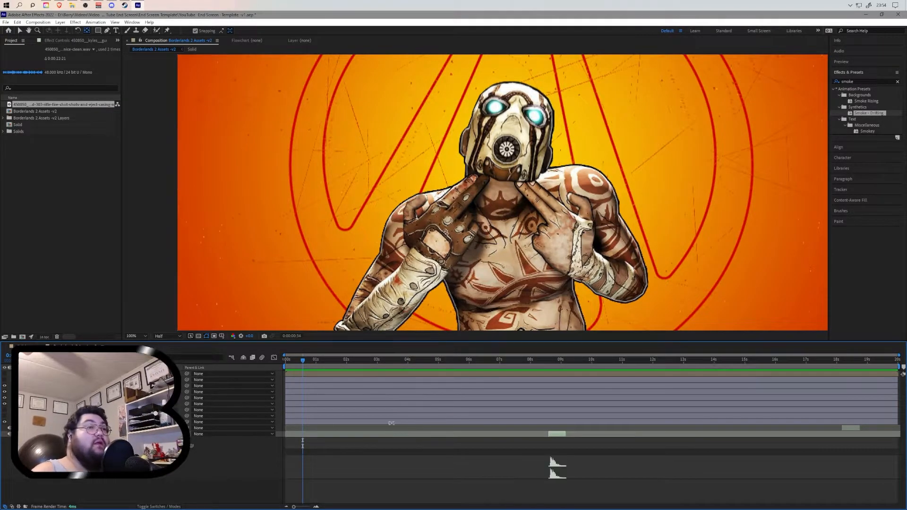
click(19, 30)
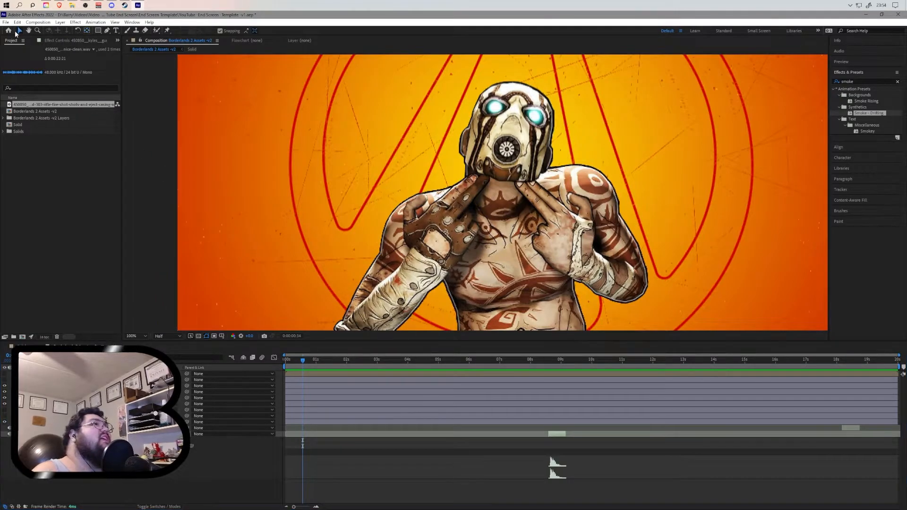
drag(558, 437, 311, 438)
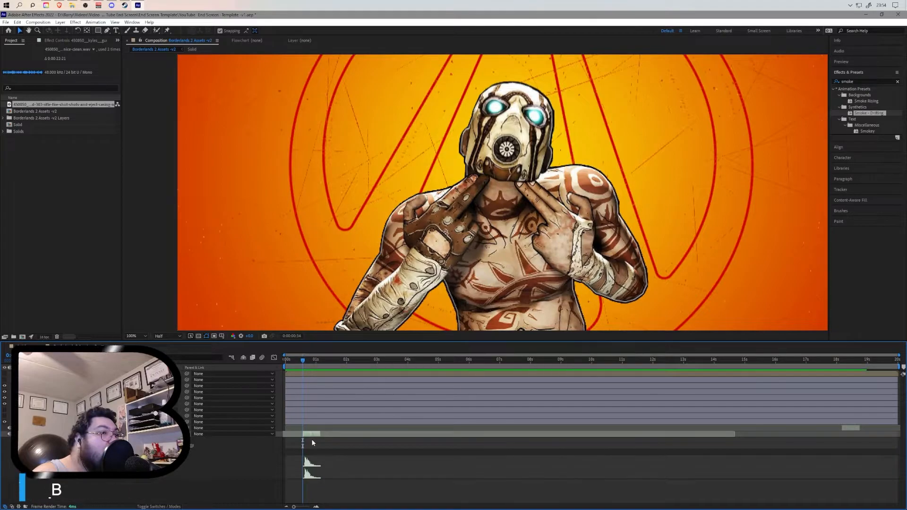
drag(851, 429, 313, 439)
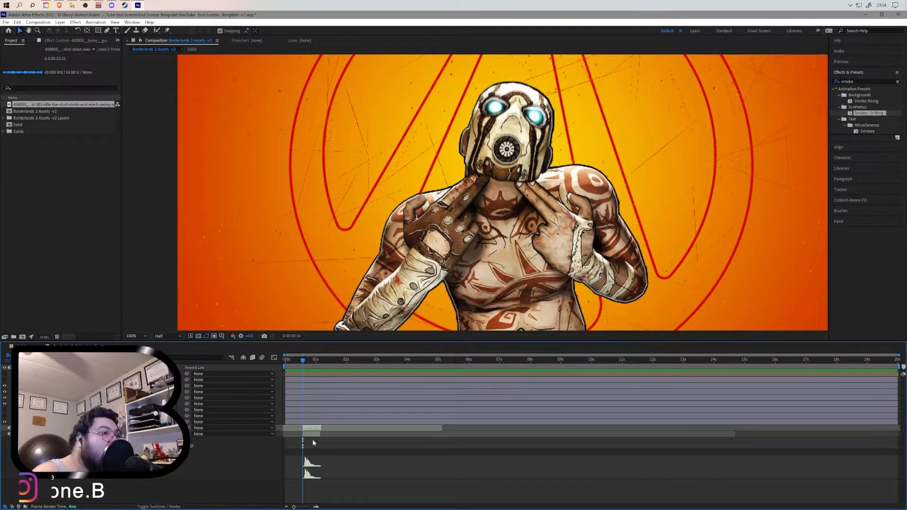
- Fine-tune the casing clip's start slightly earlier in a zoomed-in timeline
drag(295, 507, 309, 506)
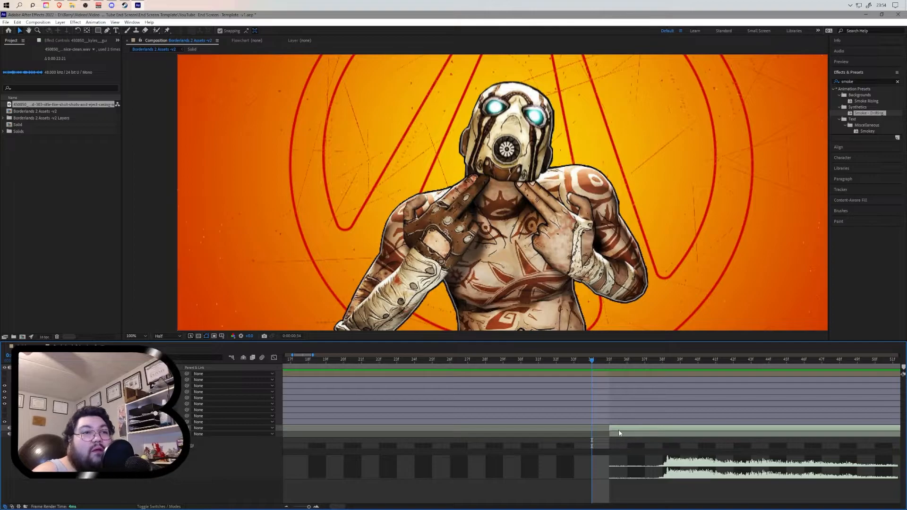
drag(620, 435, 614, 436)
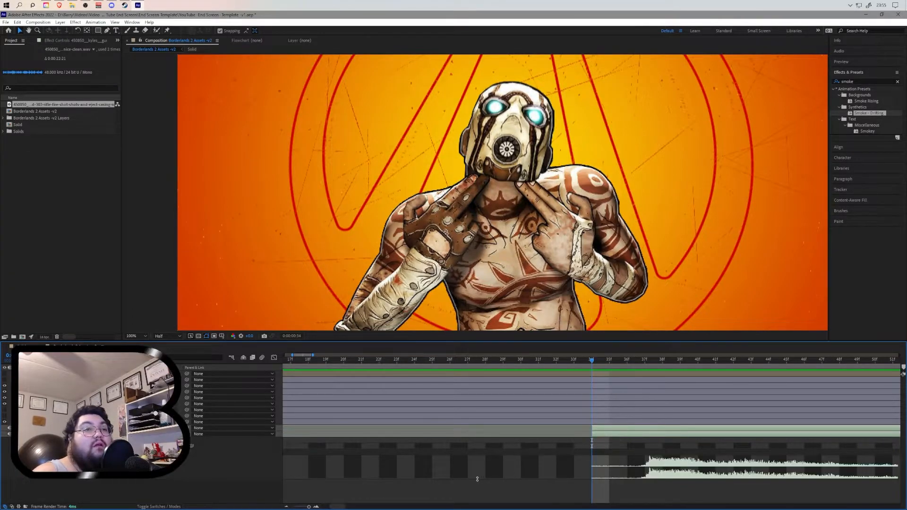
drag(613, 435, 569, 439)
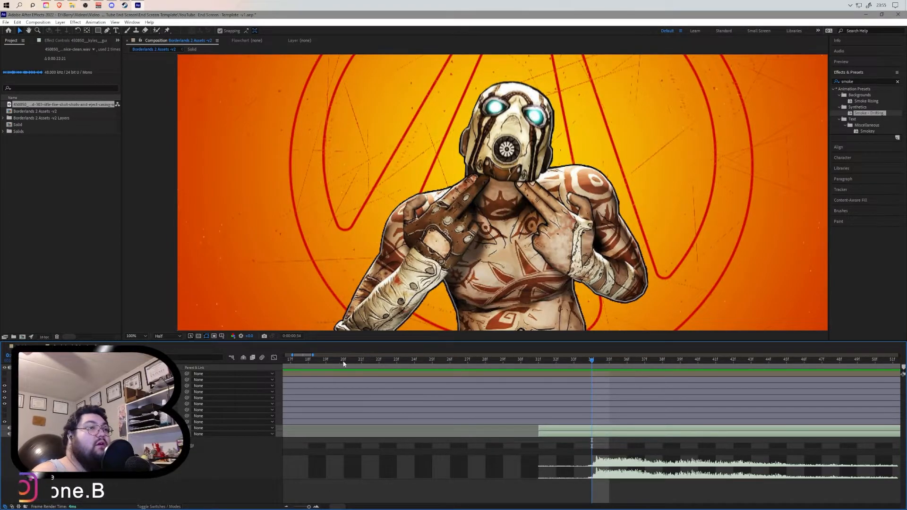
drag(335, 507, 307, 505)
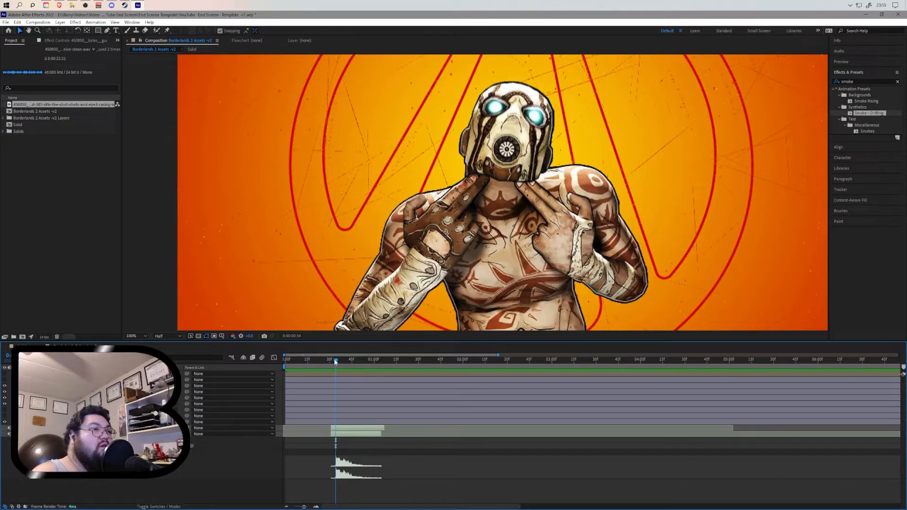
- Preview the opening seconds of the composition repeatedly to check the shell-casing sound timing
click(287, 359)
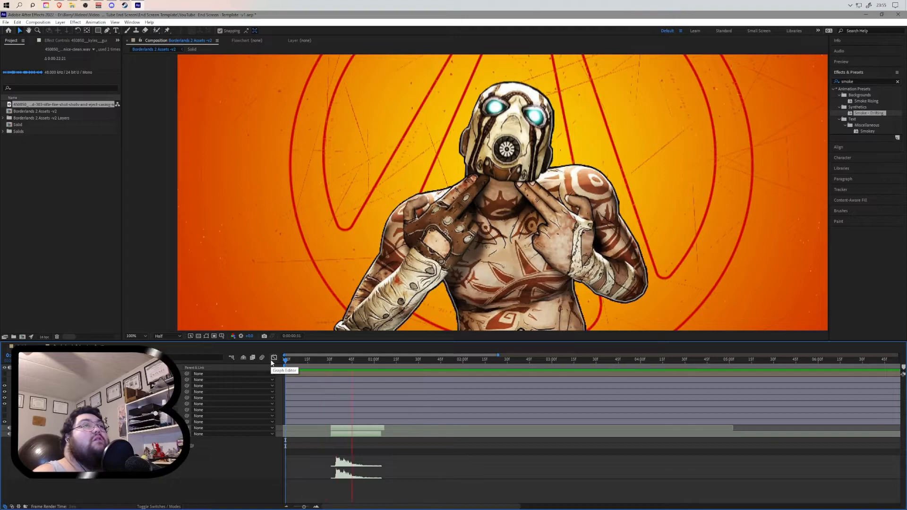
key(space)
drag(465, 360, 298, 362)
key(space)
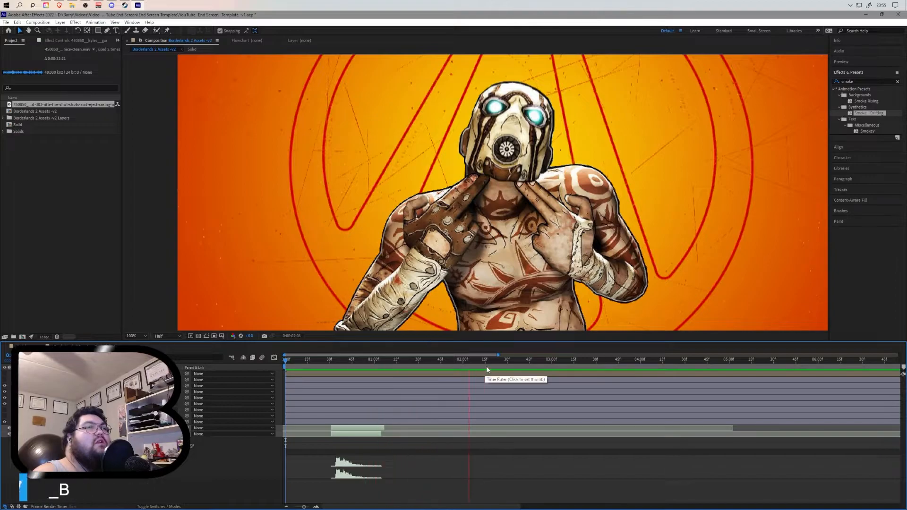
key(space)
key(space)
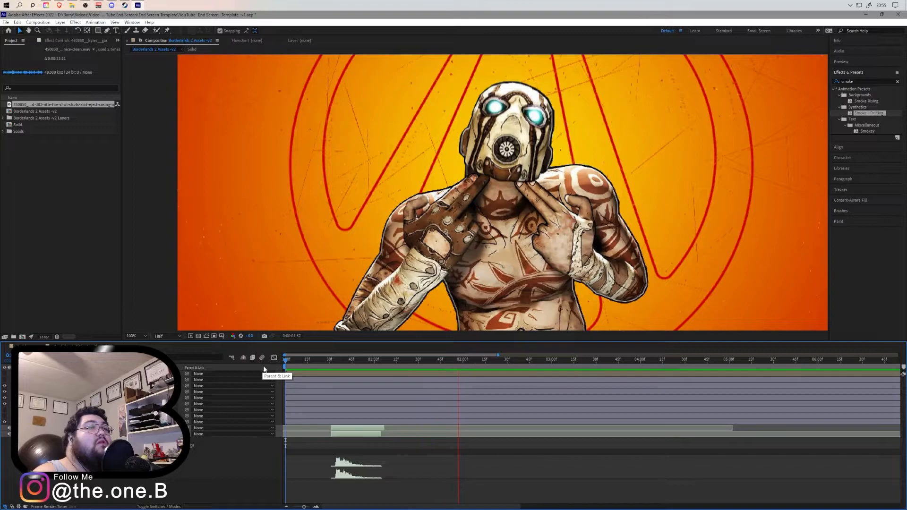
drag(515, 361, 372, 368)
key(space)
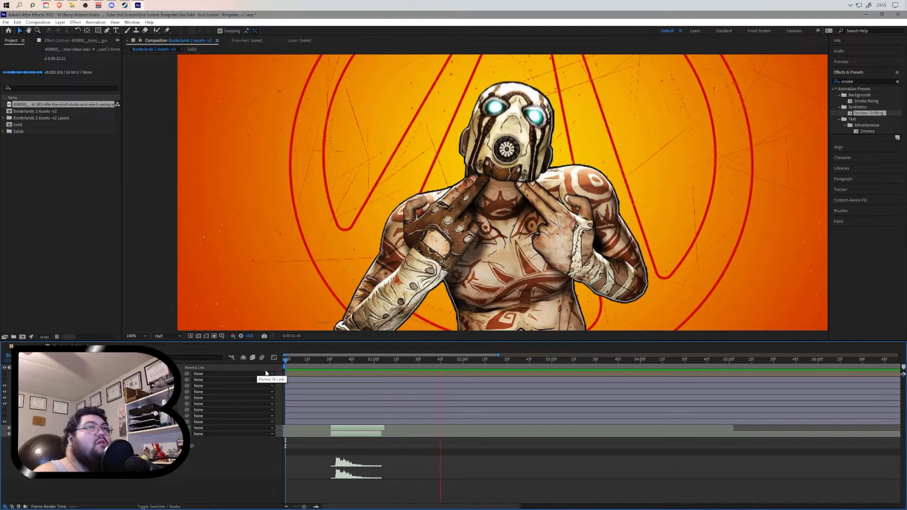
click(500, 360)
drag(441, 364, 278, 367)
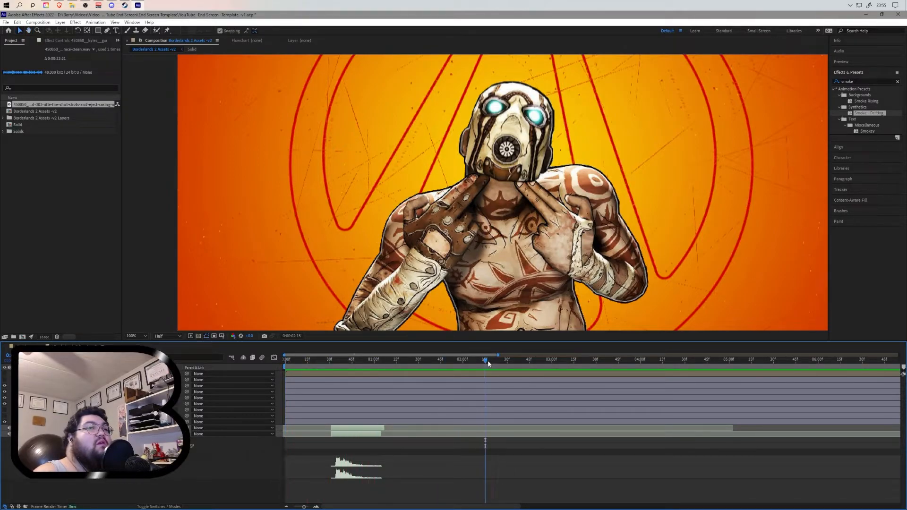
key(space)
key(space)
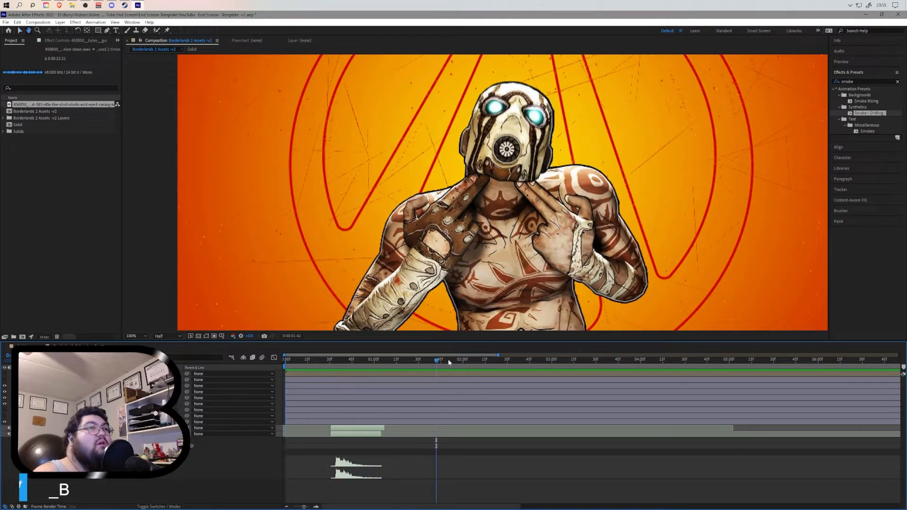
key(space)
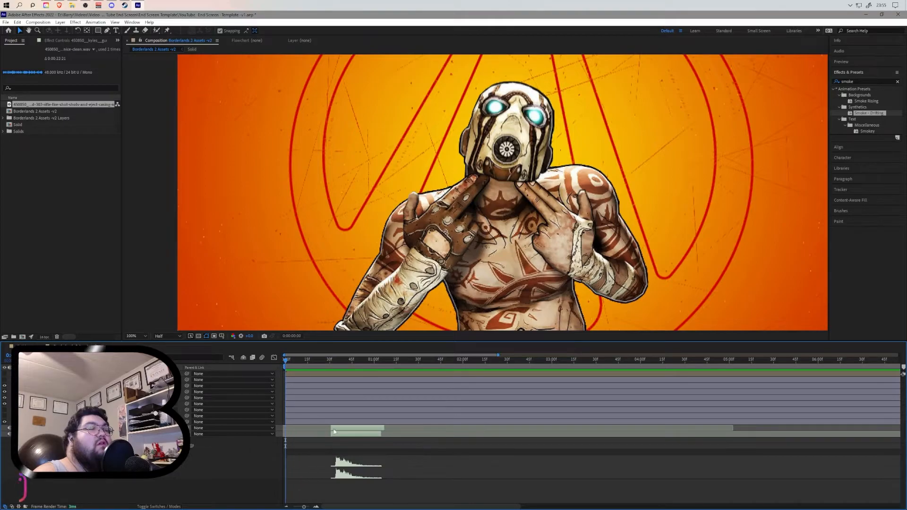
- Shift the upper casing sound clip slightly later in time
click(267, 477)
click(341, 428)
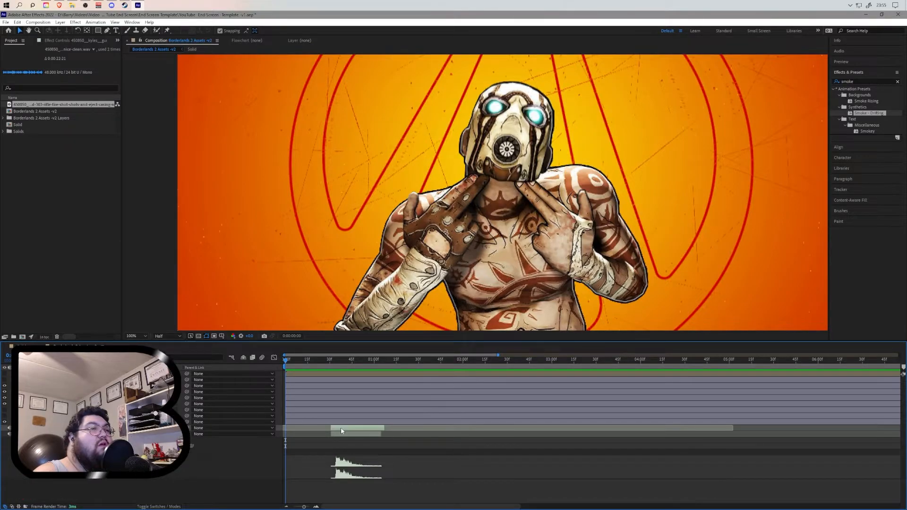
click(341, 434)
click(342, 428)
drag(342, 429, 344, 429)
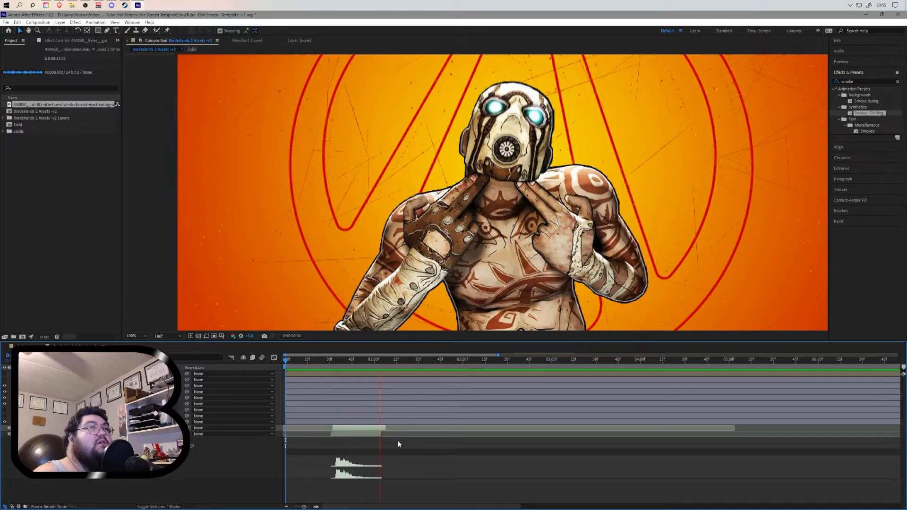
- Preview the composition's opening from the start to check the adjusted sound timing
click(444, 361)
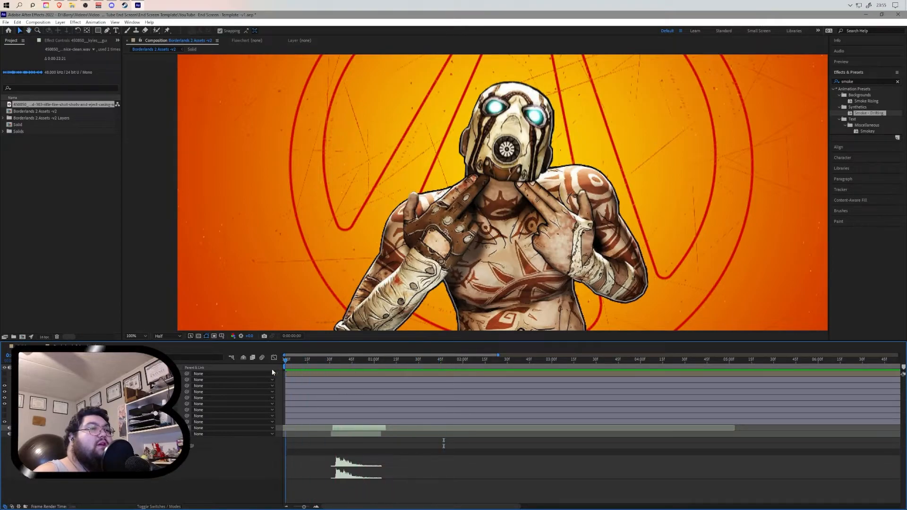
key(space)
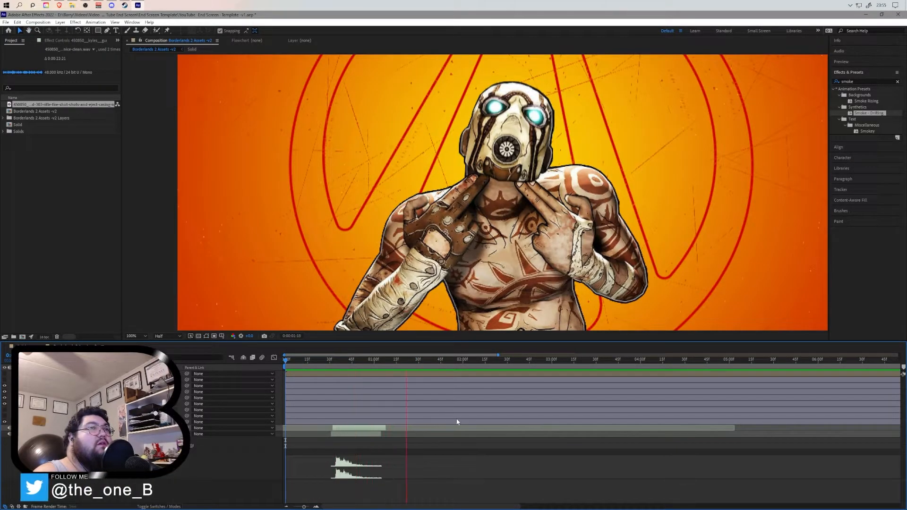
drag(448, 364, 272, 364)
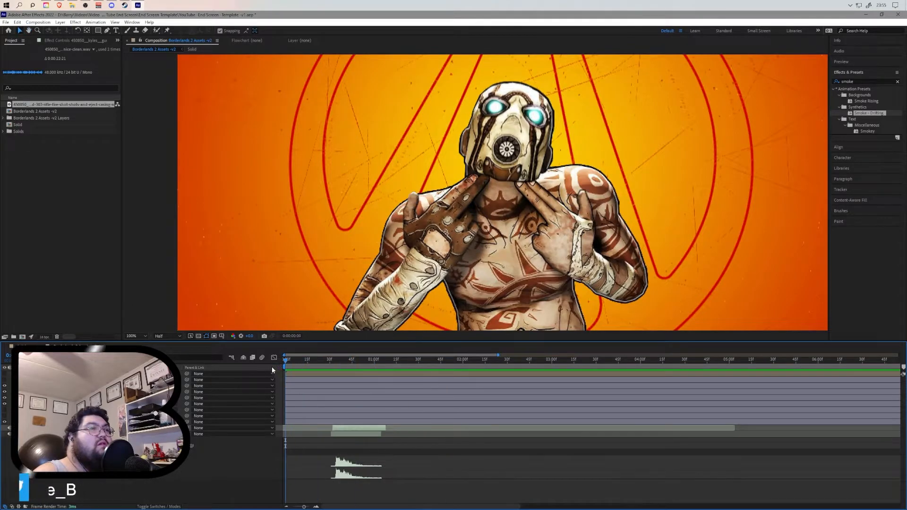
scroll(469, 286, down, 2)
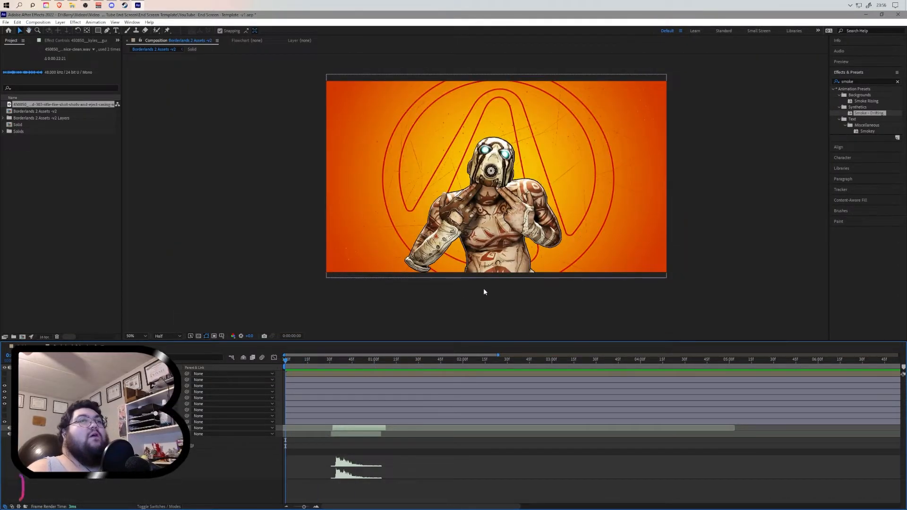
key(space)
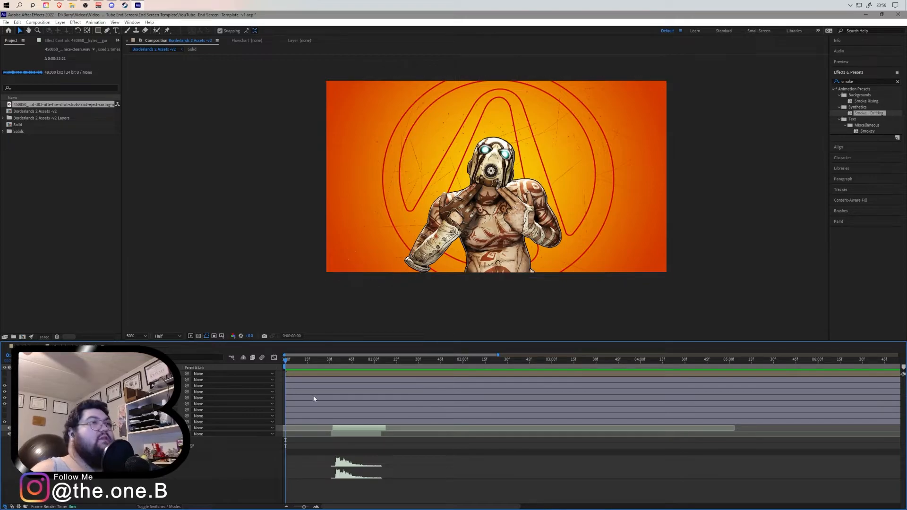
mouse_move(344, 363)
mouse_down()
mouse_move(332, 365)
mouse_move(373, 362)
mouse_move(335, 367)
mouse_move(365, 372)
mouse_move(339, 362)
mouse_up()
key(space)
key(space)
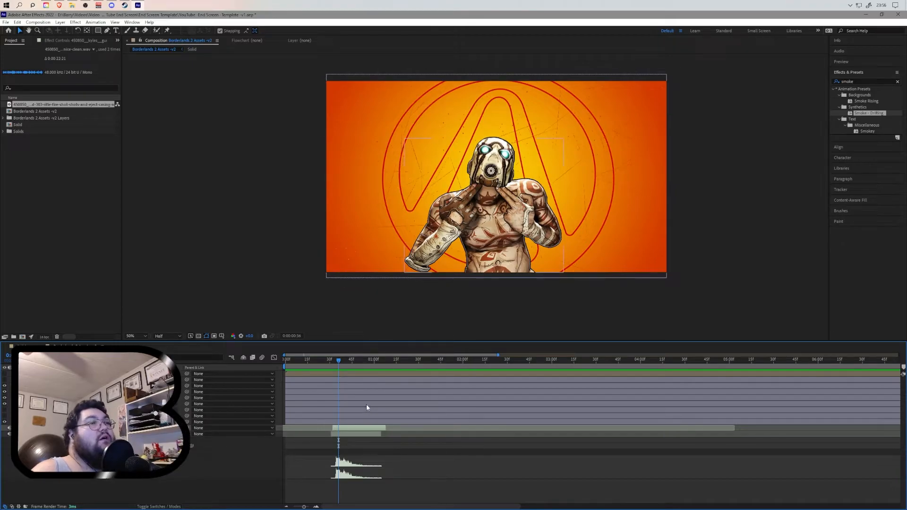
drag(338, 362, 329, 363)
click(337, 361)
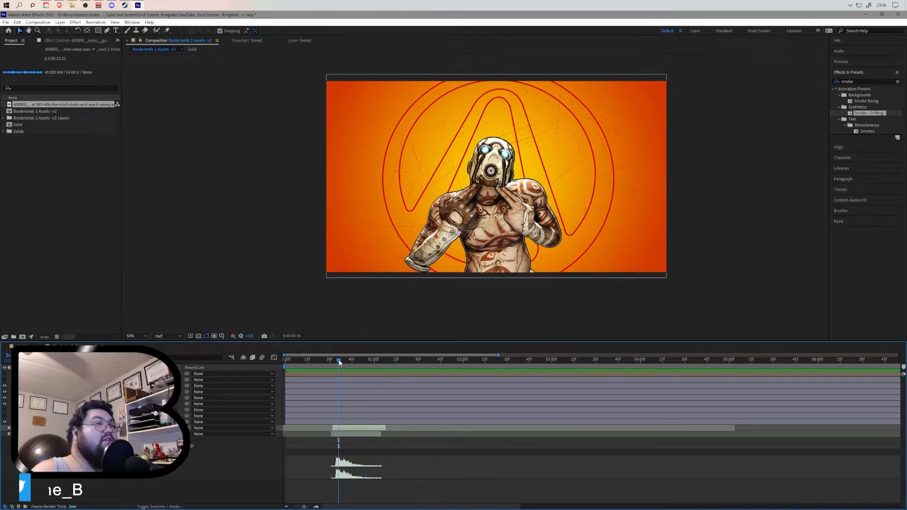
- Reveal the Bandit Head layer's Position, make the layer 3D and scrub a position value
click(75, 386)
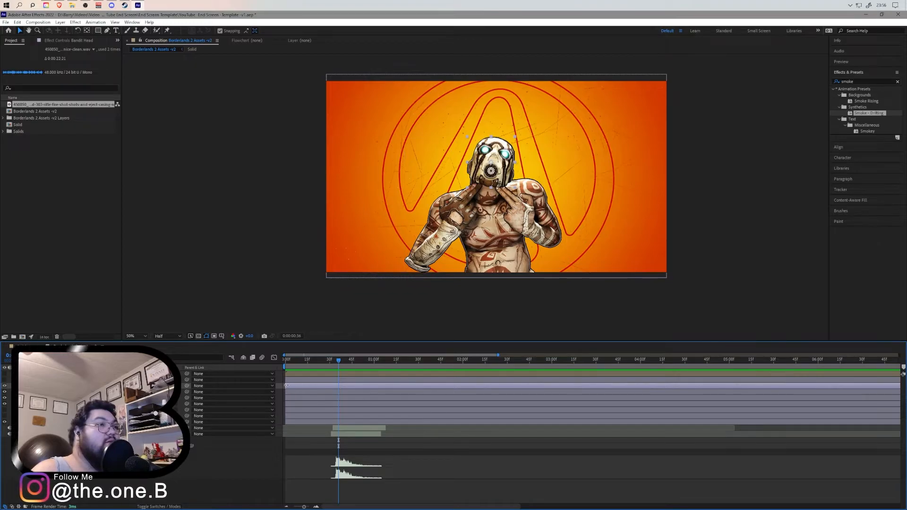
key(p)
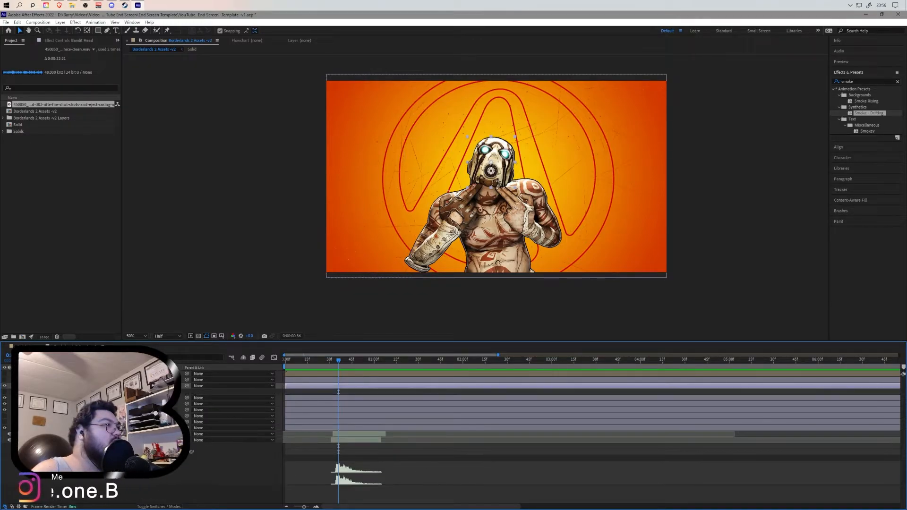
click(35, 391)
click(46, 404)
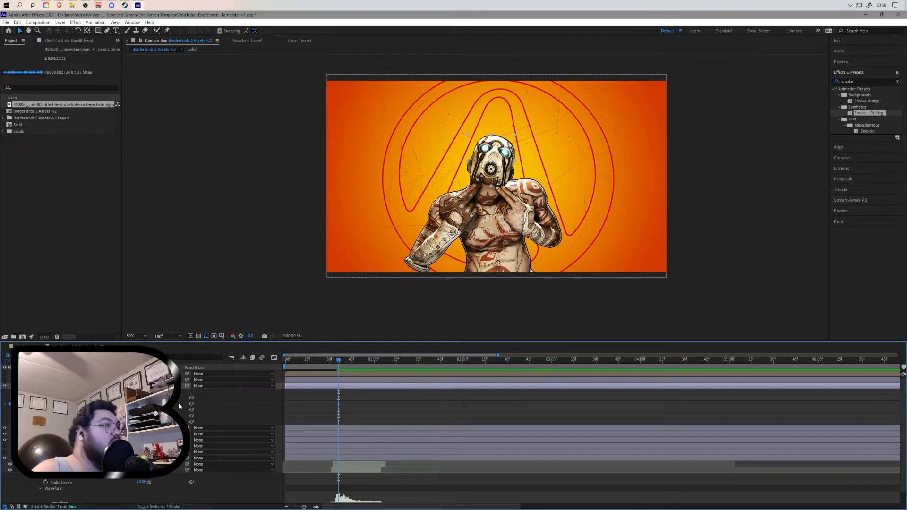
click(175, 386)
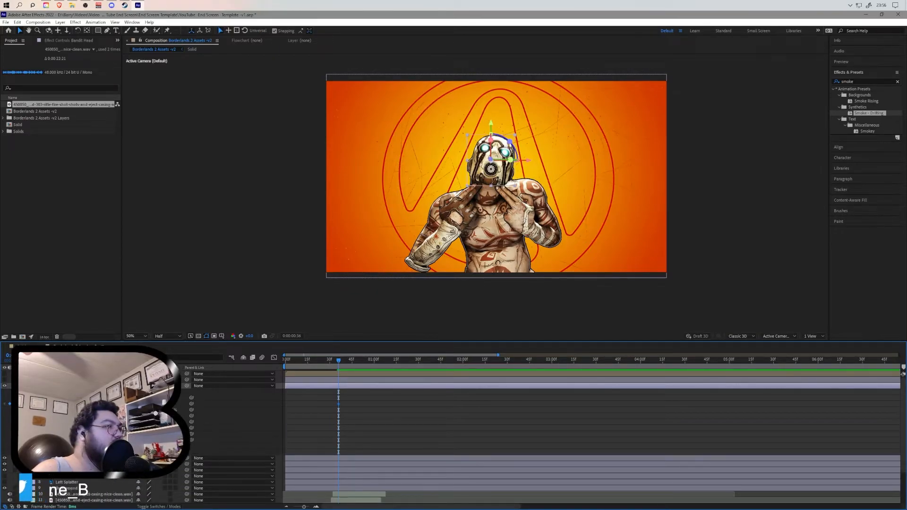
drag(147, 421, 158, 421)
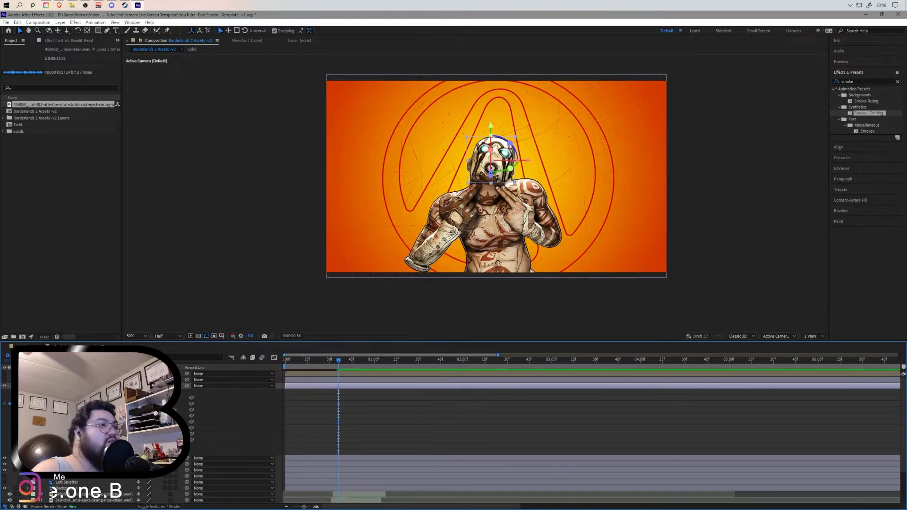
- Undo the position change and the 3D switch on the Bandit Head layer
click(27, 386)
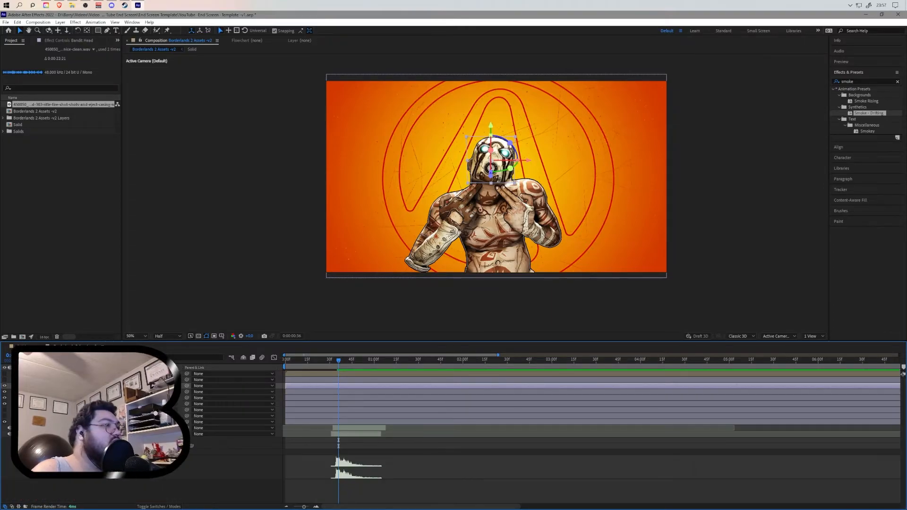
click(28, 386)
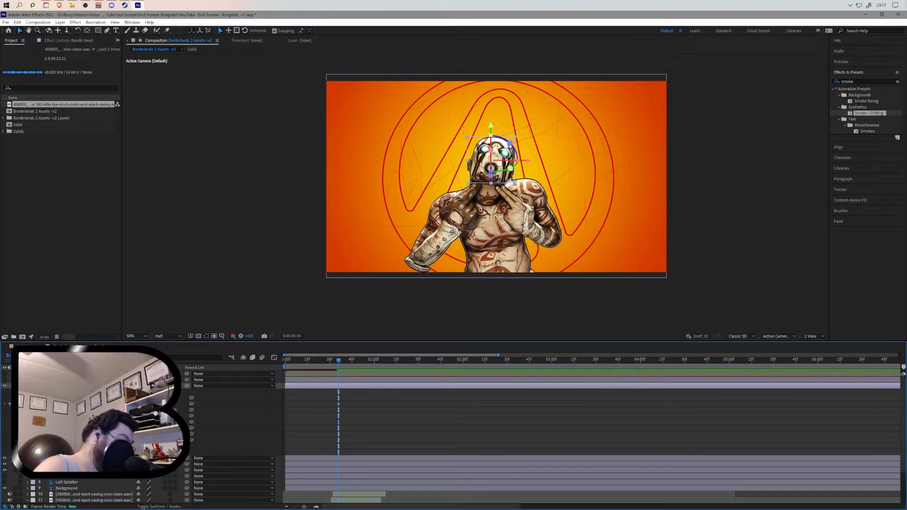
key(ctrl+z)
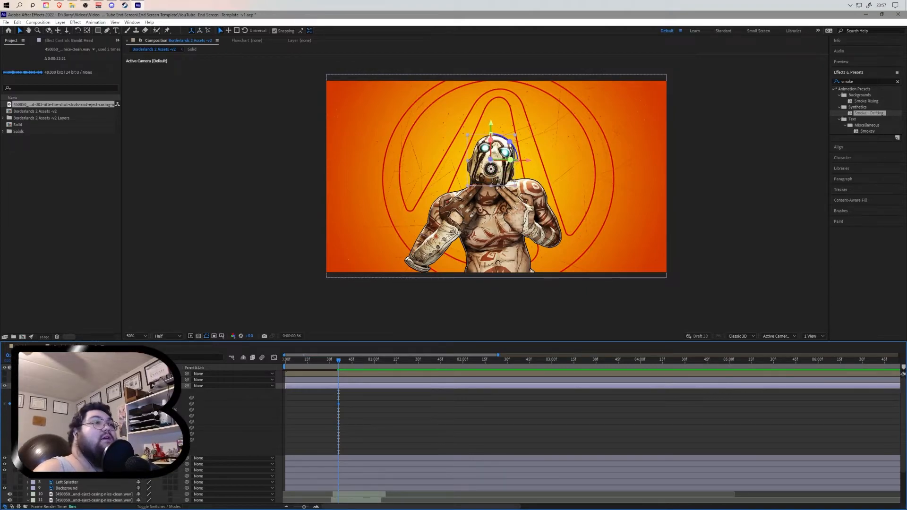
key(ctrl+z)
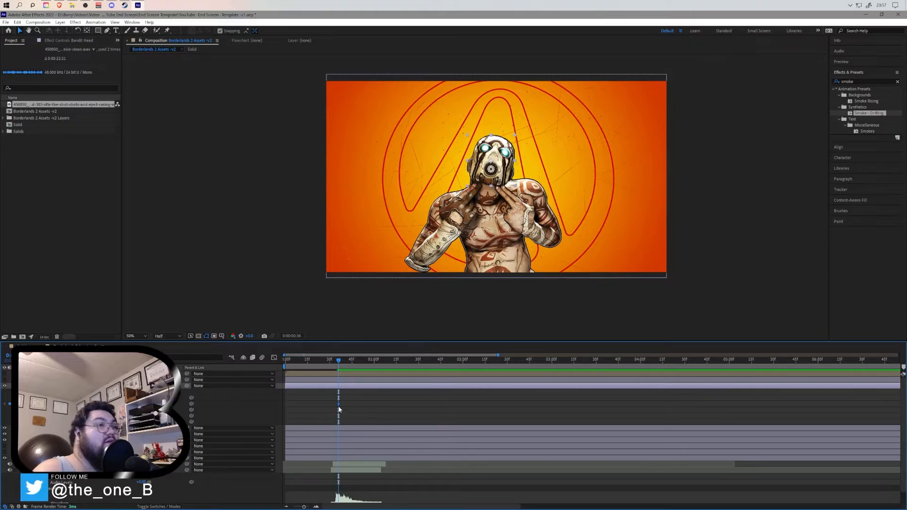
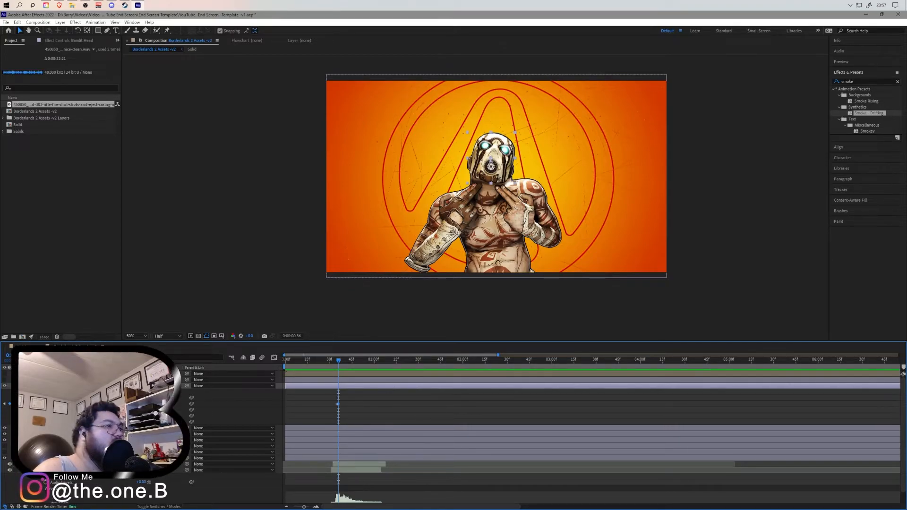
- Make the Bandit Head layer 3D again and animate its Position with keyframes, entering 0 for one value
click(178, 385)
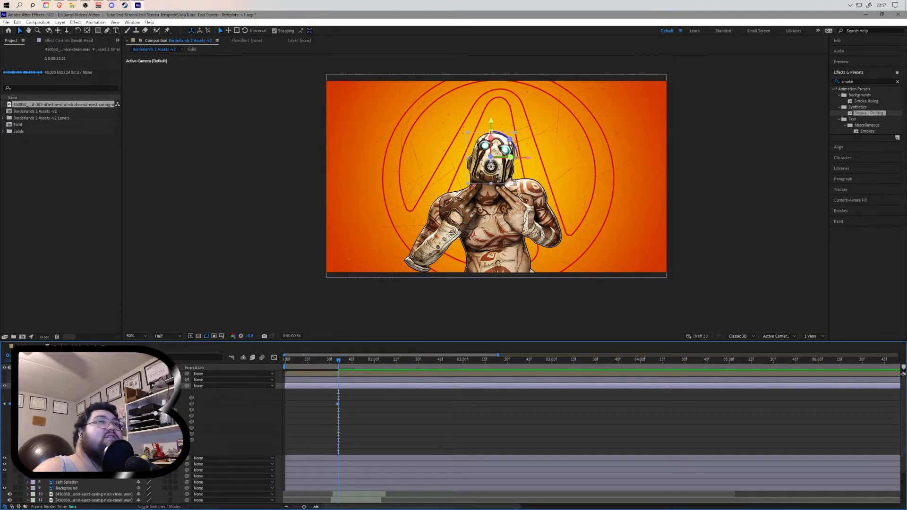
drag(149, 422, 132, 422)
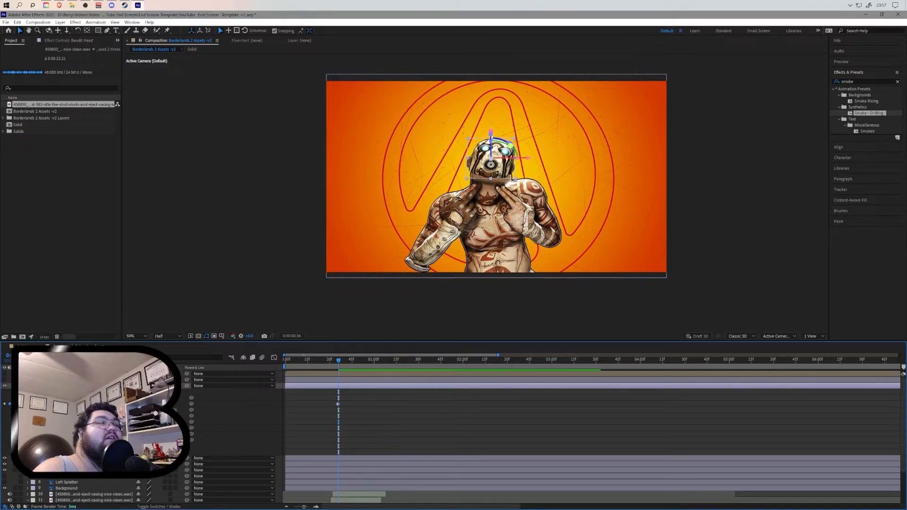
drag(338, 405, 344, 405)
drag(337, 361, 286, 397)
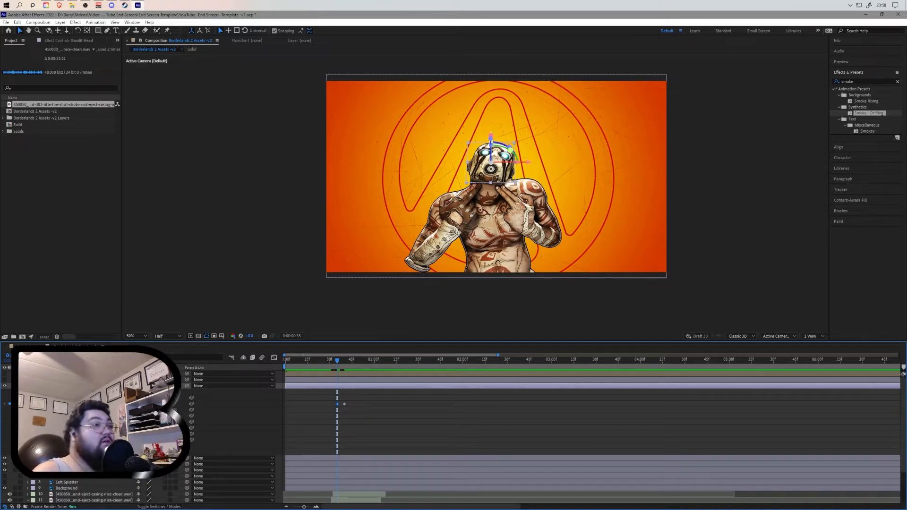
drag(349, 364, 346, 362)
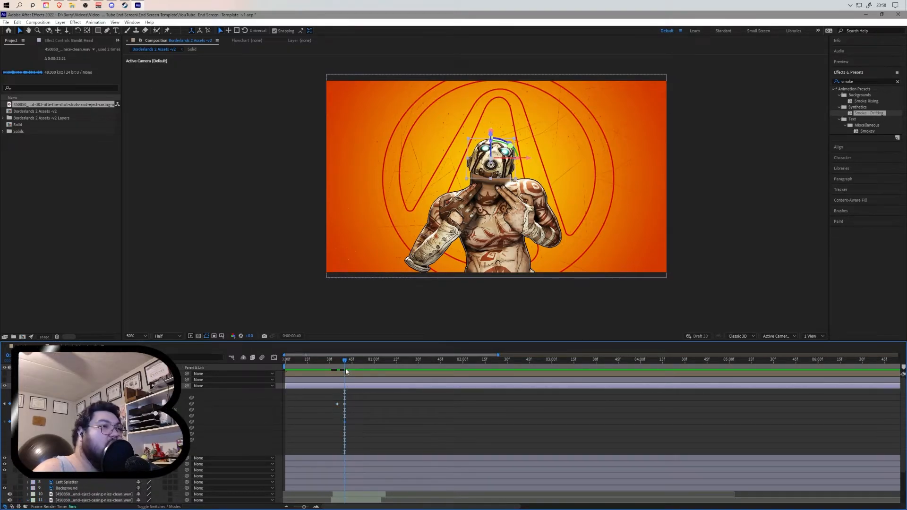
drag(344, 361, 336, 361)
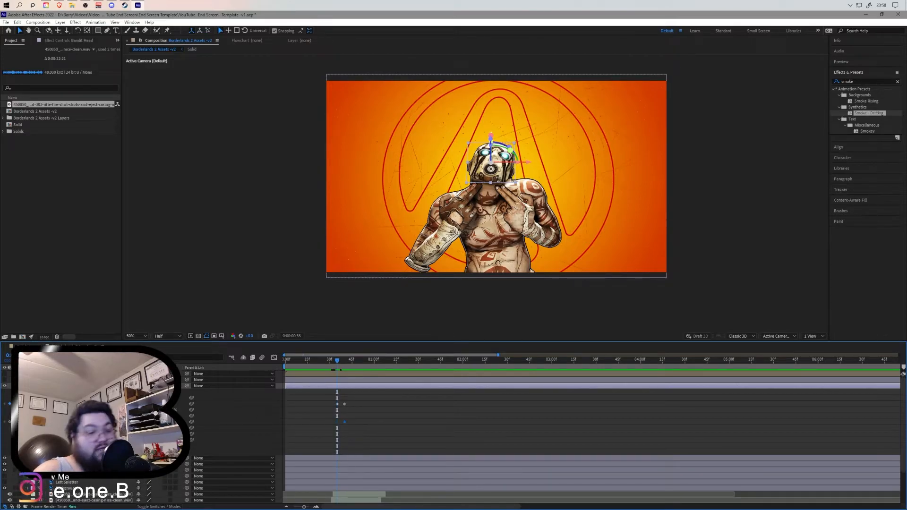
text(0)
key(Return)
drag(339, 360, 269, 368)
- Preview the composition's opening to check the new Bandit Head animation
key(space)
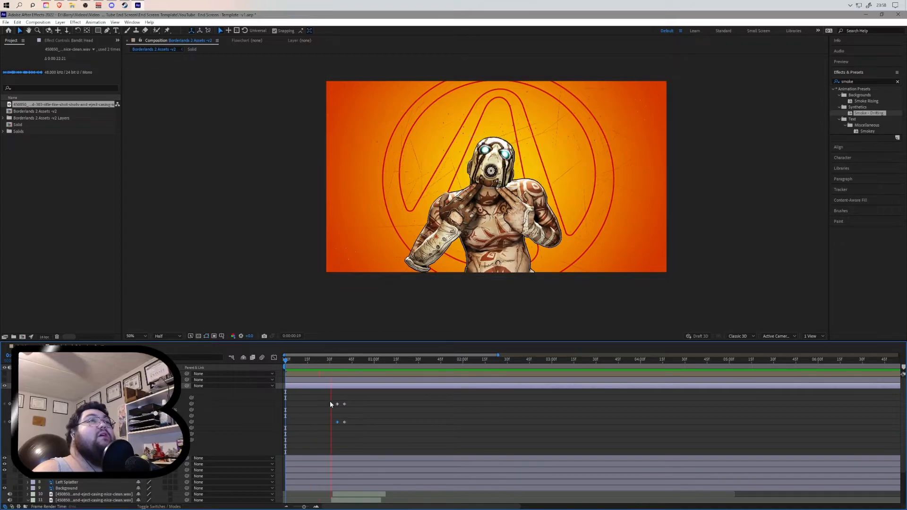
key(space)
drag(410, 362, 249, 375)
key(space)
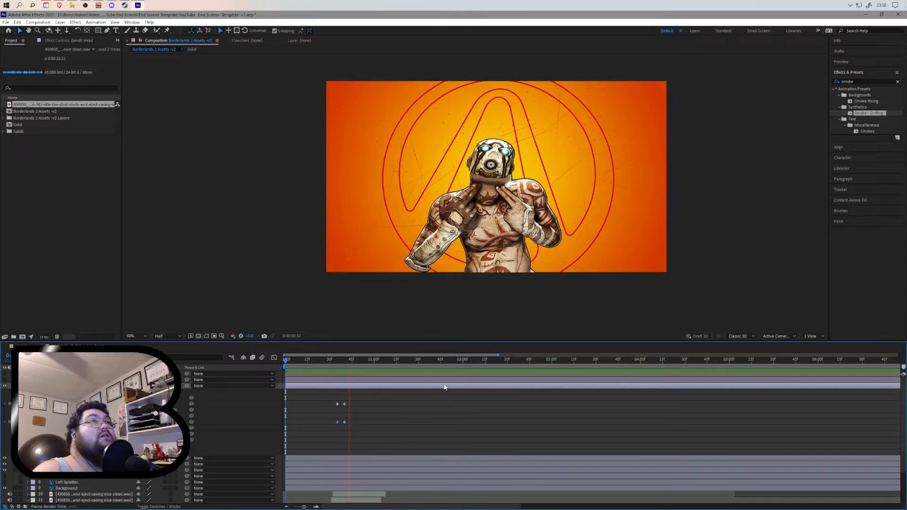
key(space)
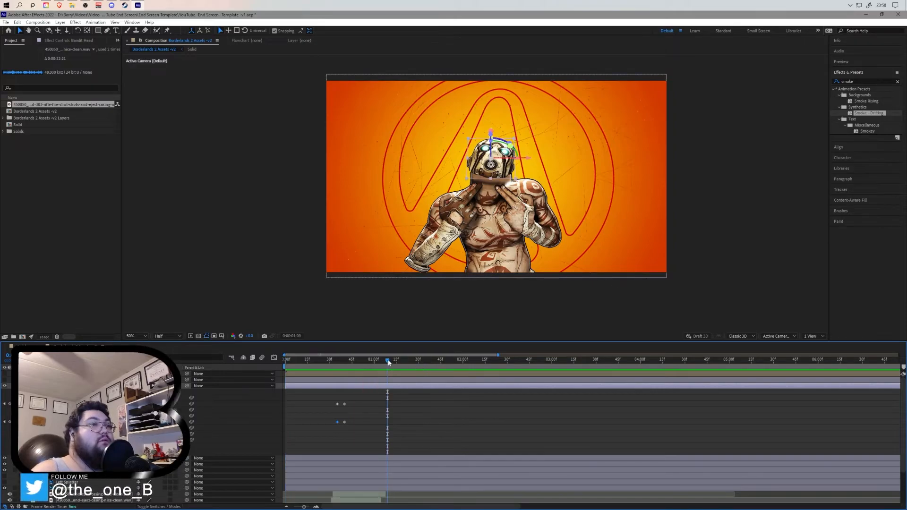
drag(388, 360, 272, 369)
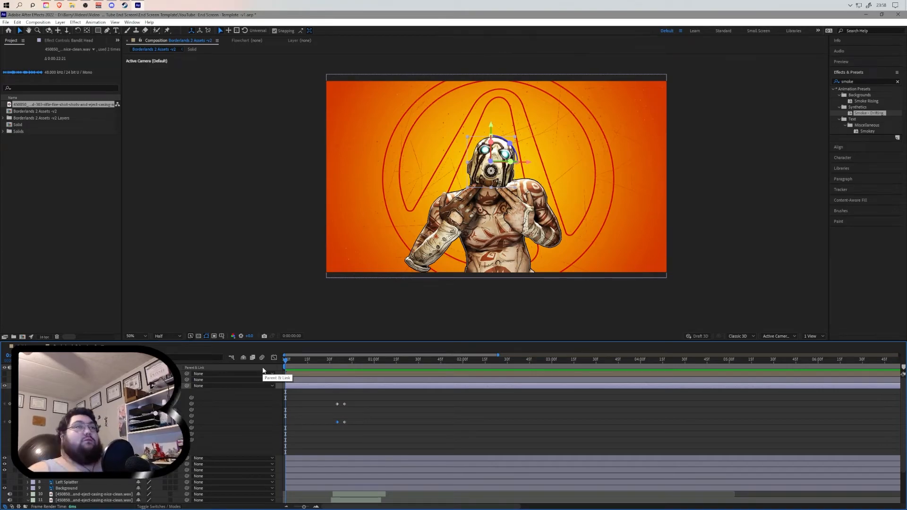
key(space)
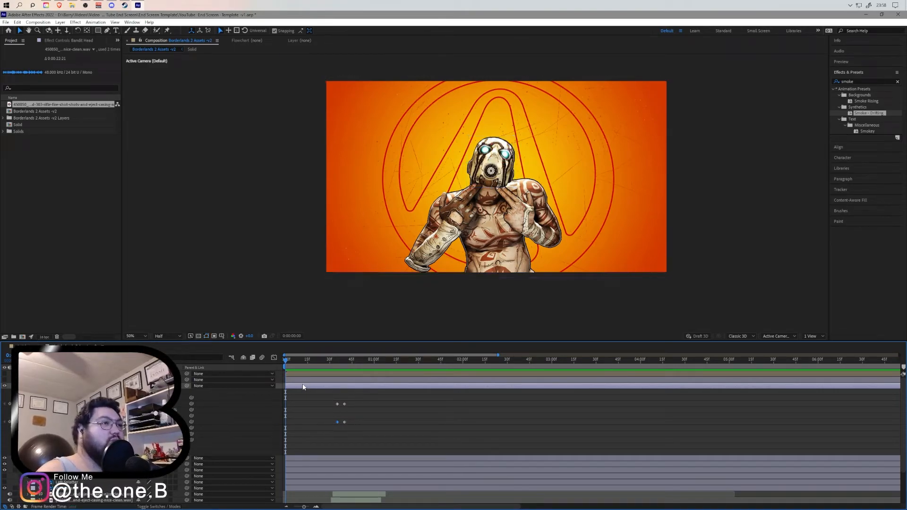
key(space)
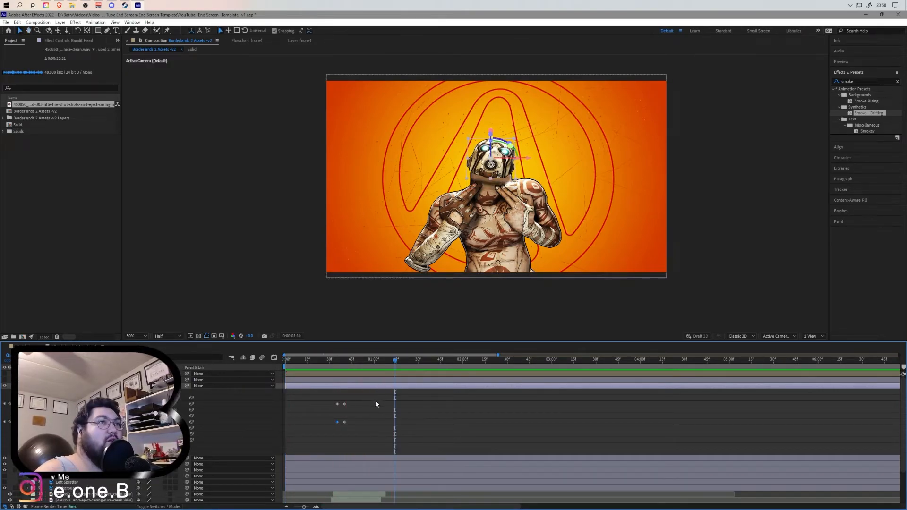
key(Home)
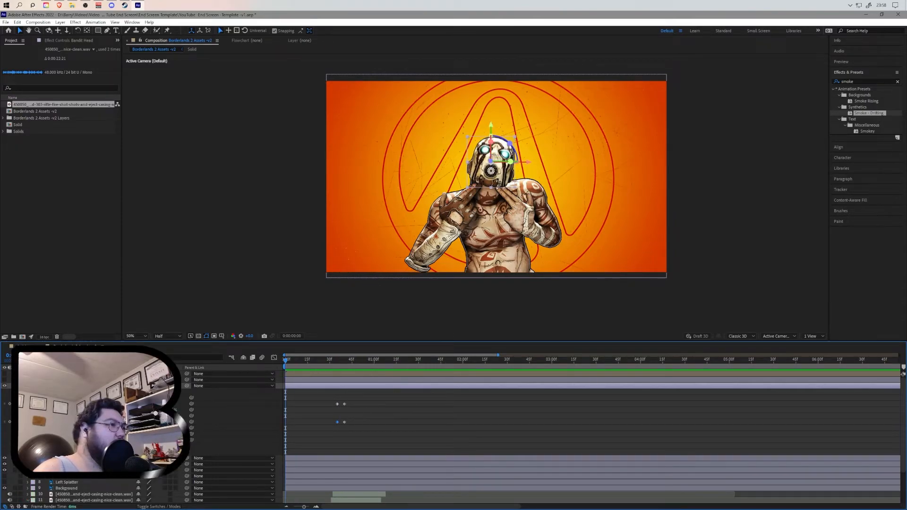
- Collapse the Bandit Head properties and reveal the casing sound waveforms to compare their timing
click(28, 386)
click(189, 473)
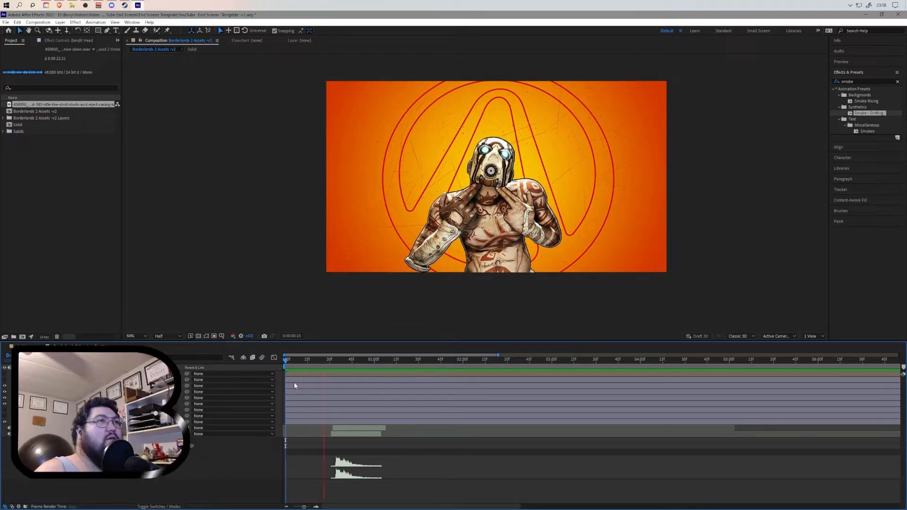
click(367, 360)
drag(365, 359, 343, 368)
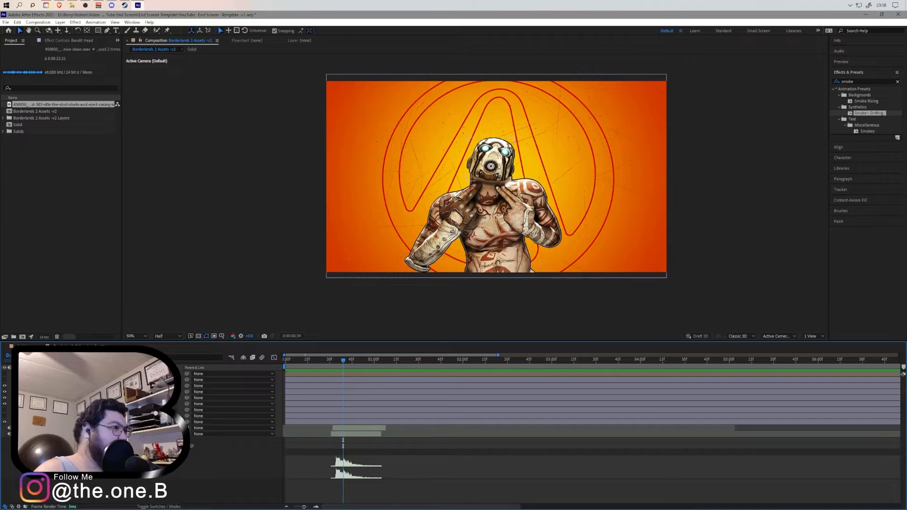
- Add a keyframe to the Bandit Head animation and delete the extra selected keyframes
click(28, 386)
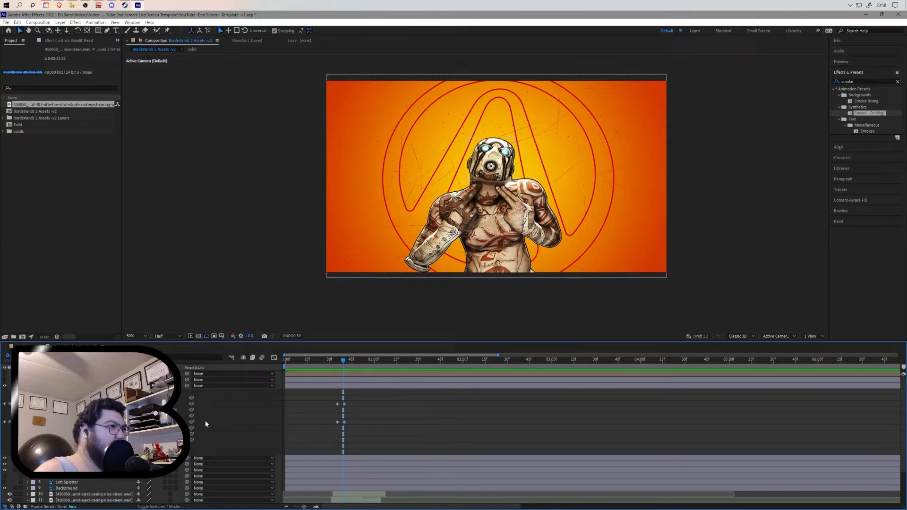
click(9, 421)
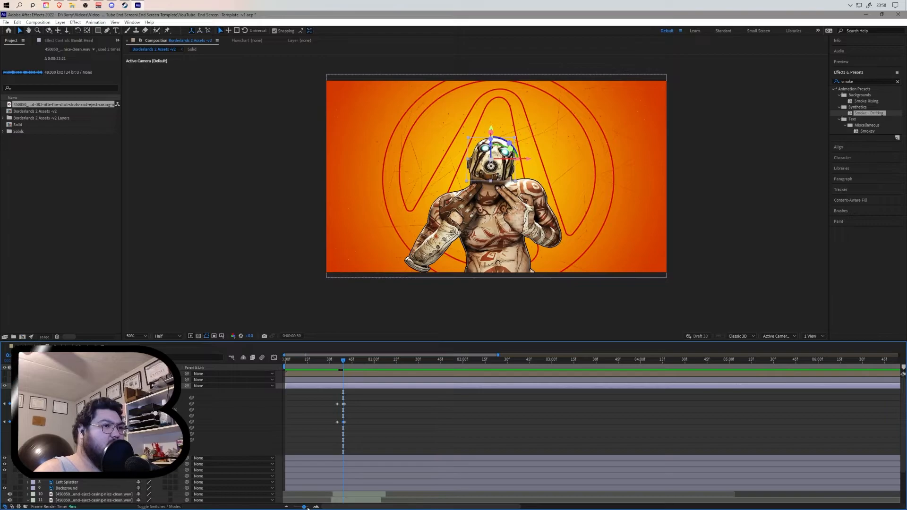
drag(303, 507, 309, 507)
drag(622, 398, 608, 426)
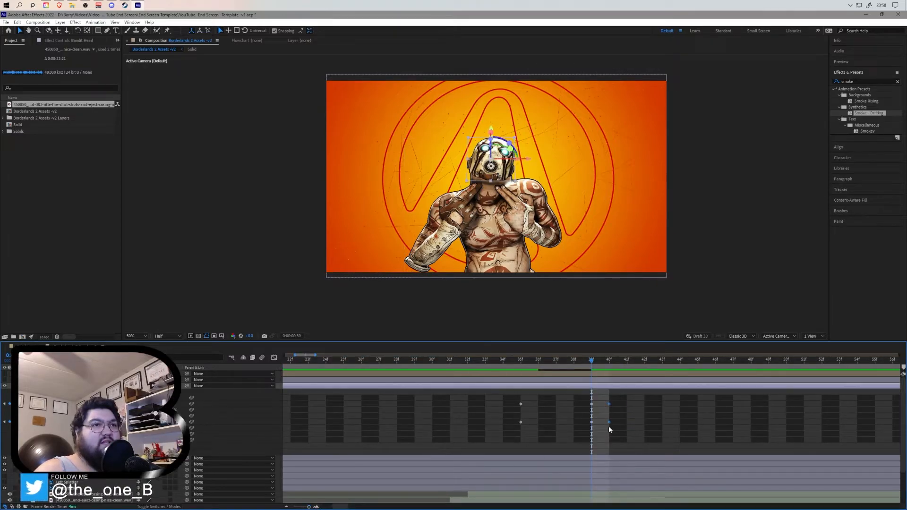
key(Delete)
drag(588, 424, 611, 407)
drag(591, 360, 272, 400)
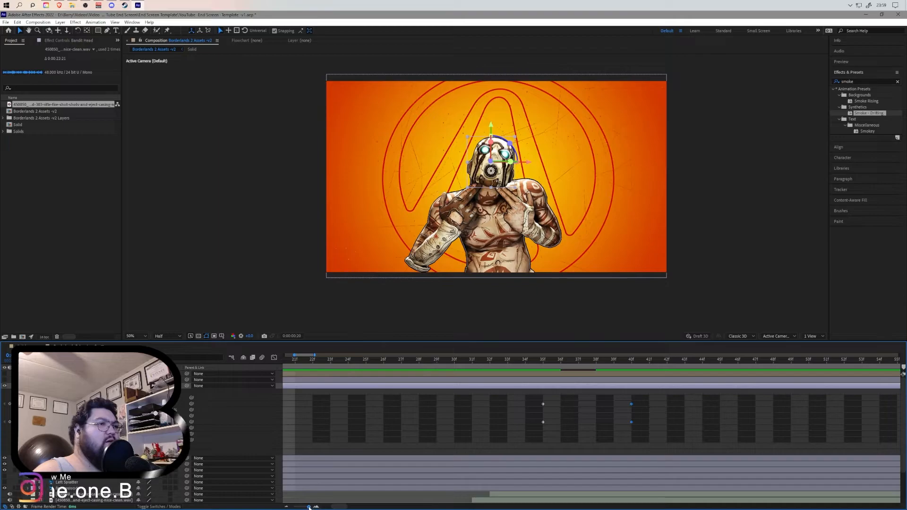
- Zoom the timeline and preview the opening seconds repeatedly to check the head animation
drag(309, 507, 296, 507)
drag(299, 362, 286, 363)
key(space)
key(space)
key(space)
key(space)
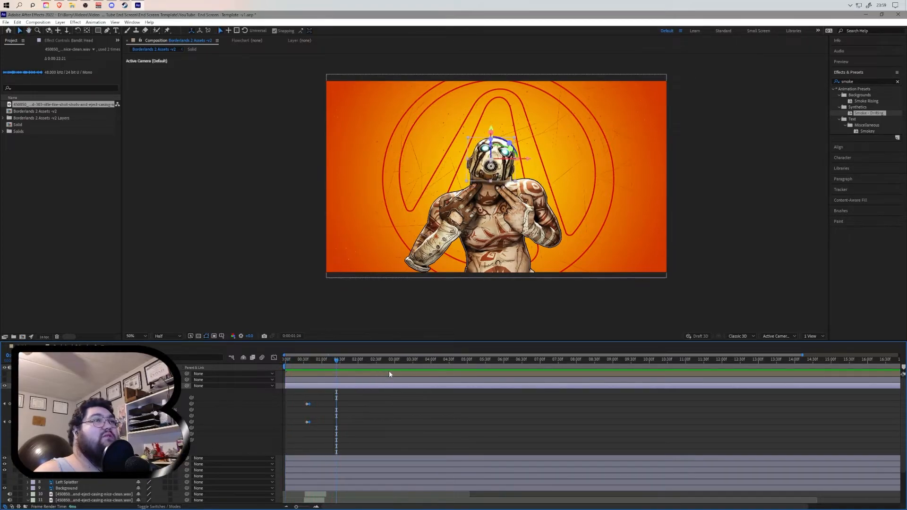
key(space)
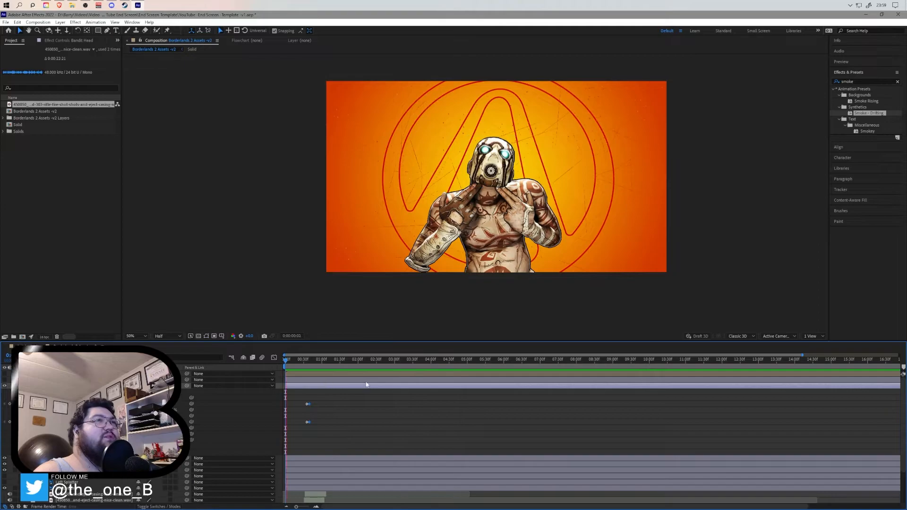
drag(321, 359, 285, 362)
key(space)
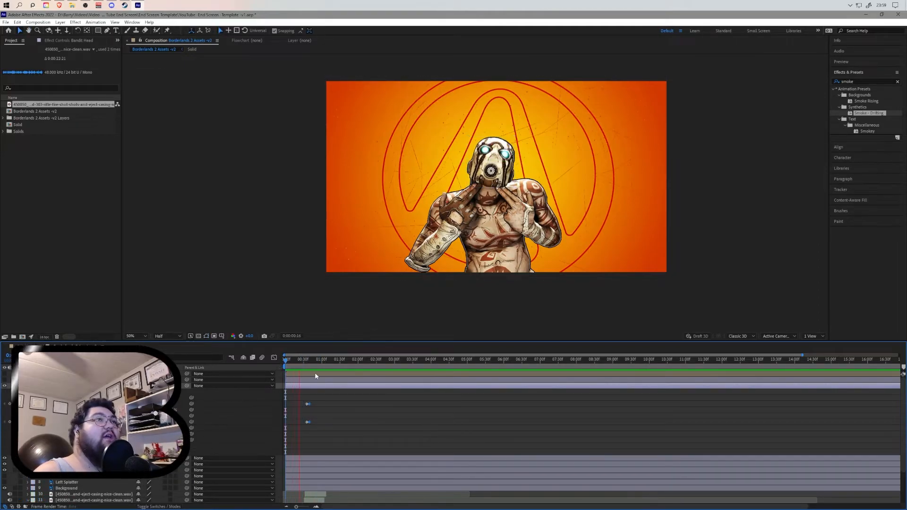
key(space)
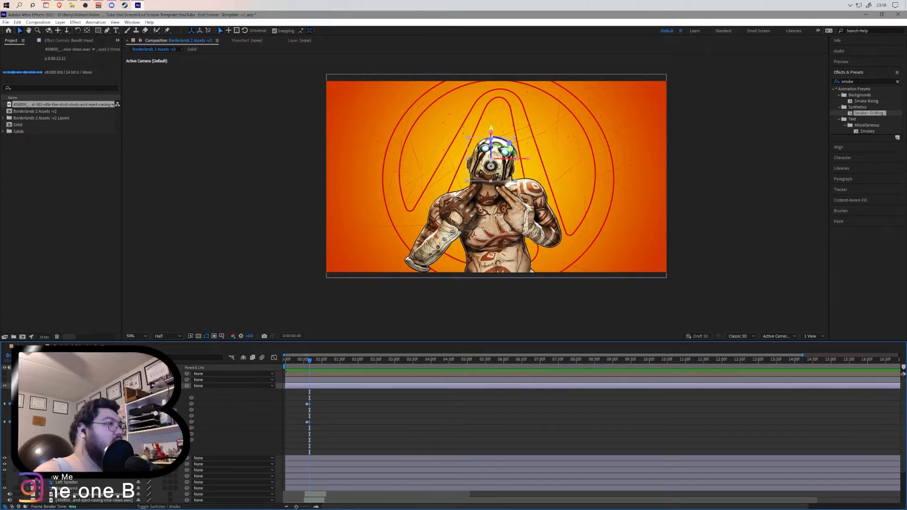
- Collapse the Bandit Head layer and turn on visibility of the two splatter layers
click(28, 386)
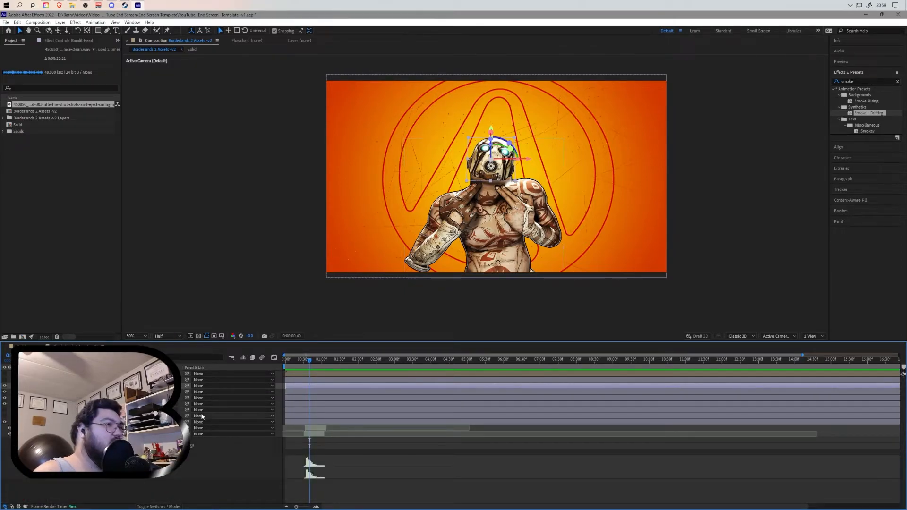
click(61, 392)
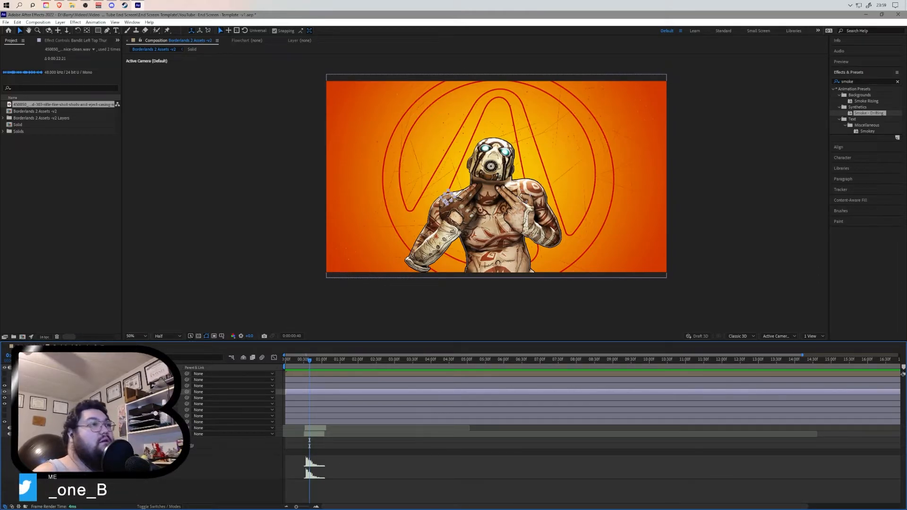
click(101, 487)
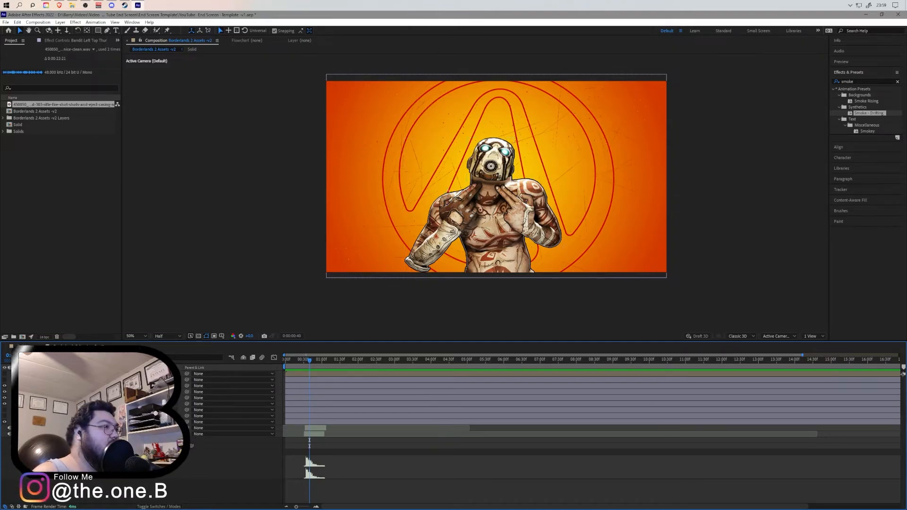
click(5, 410)
click(4, 416)
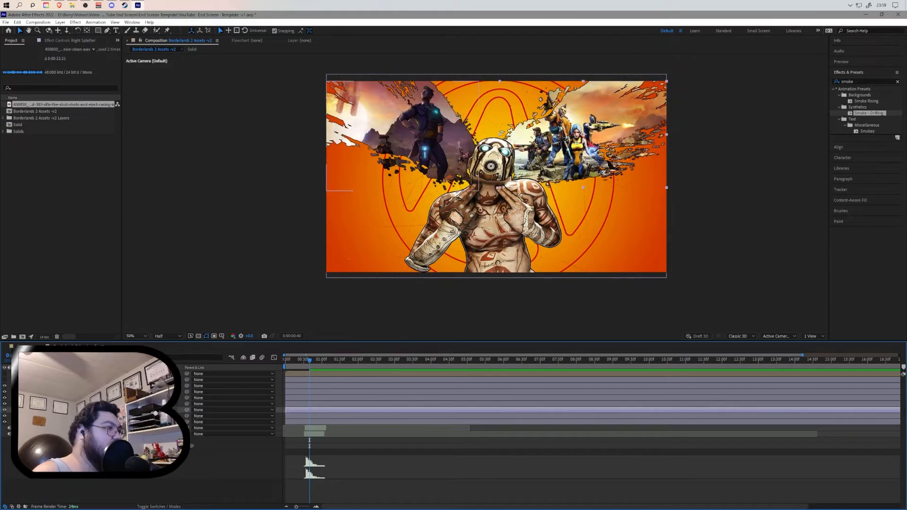
- Split the Right Splatter and Left Splatter layers at the current time and delete the split-off segments
shift+click(66, 416)
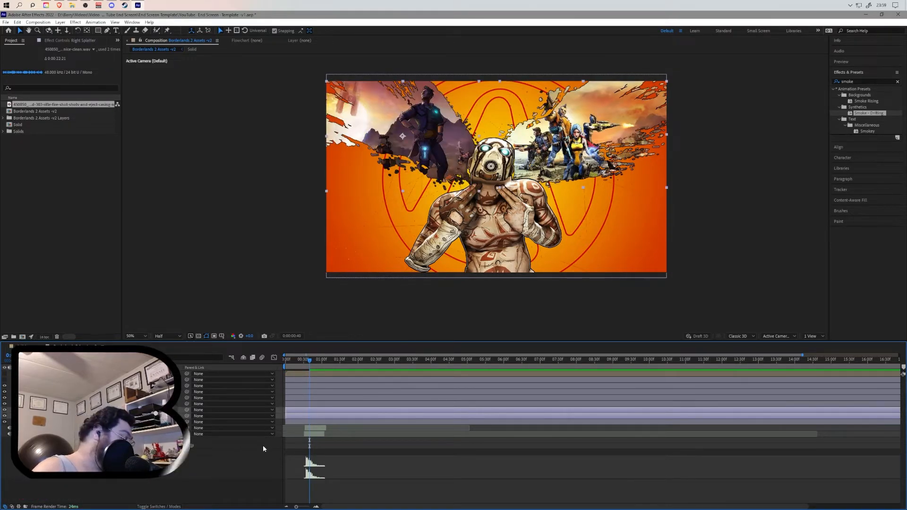
key(ctrl+shift+d)
click(303, 430)
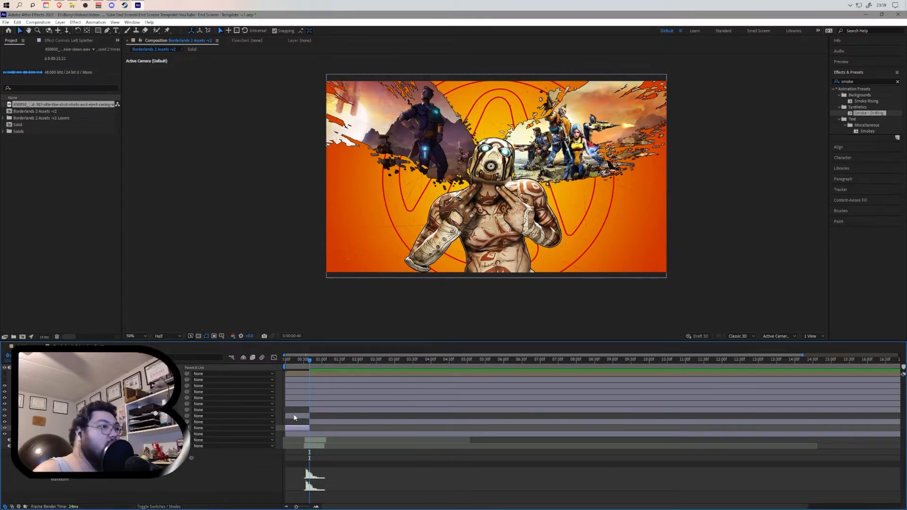
key(Delete)
click(296, 416)
key(Delete)
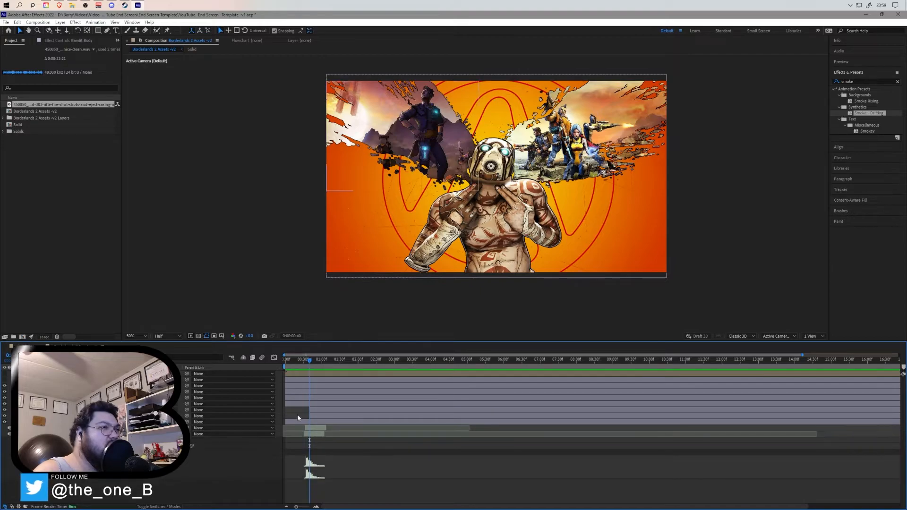
- Search the effects list for a splatter effect, clear the search and open the Transition category
click(858, 80)
key(BackSpace)
key(BackSpace)
key(BackSpace)
key(BackSpace)
key(BackSpace)
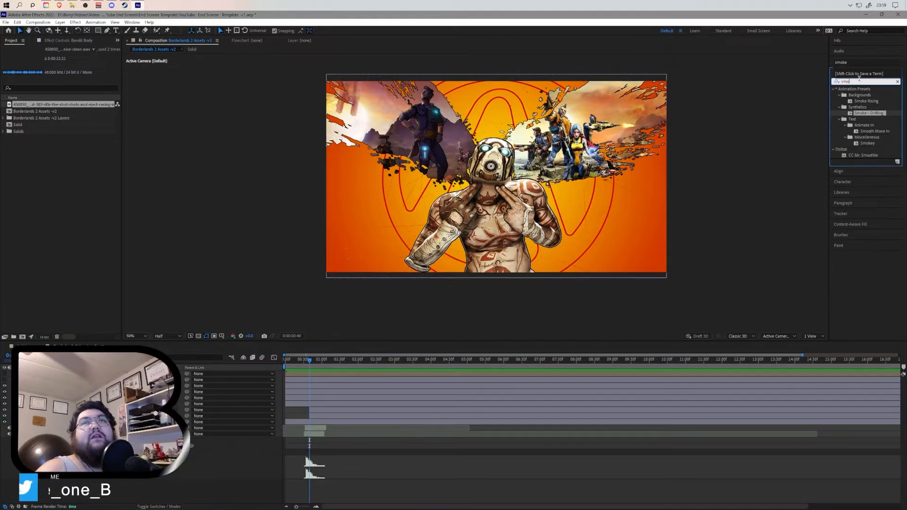
text(splatte)
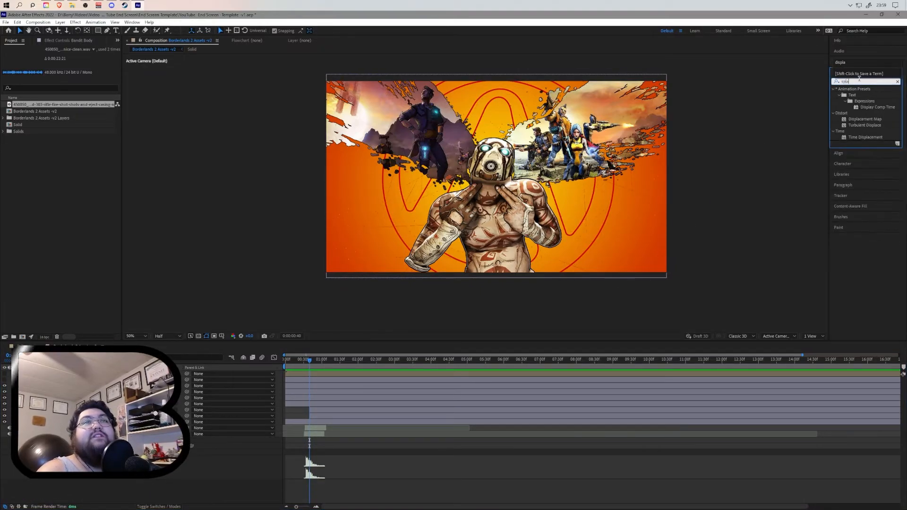
key(BackSpace)
key(BackSpace)
key(BackSpace)
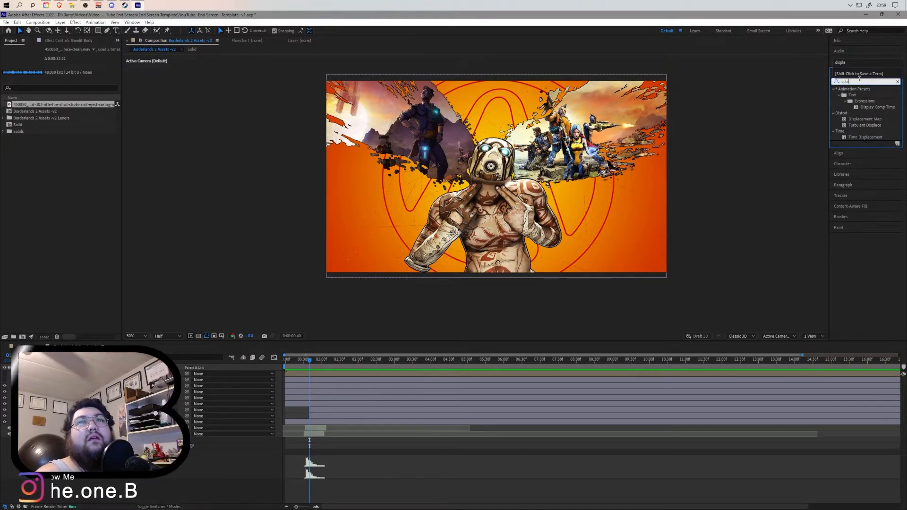
key(BackSpace)
key(BackSpace)
key(BackSpace)
key(BackSpace)
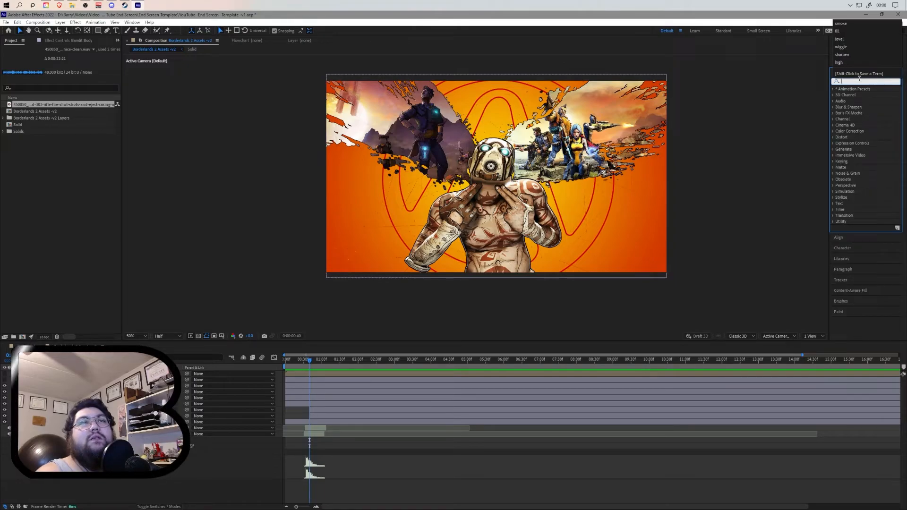
click(858, 79)
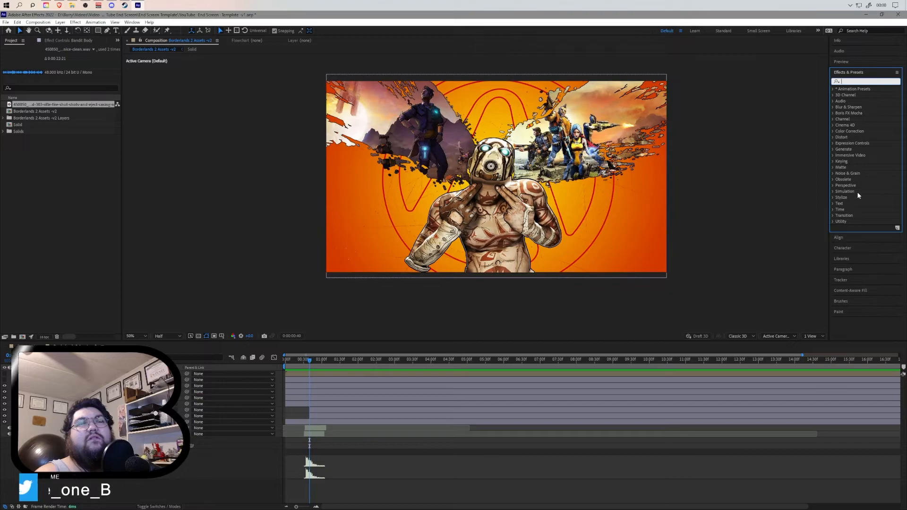
click(832, 215)
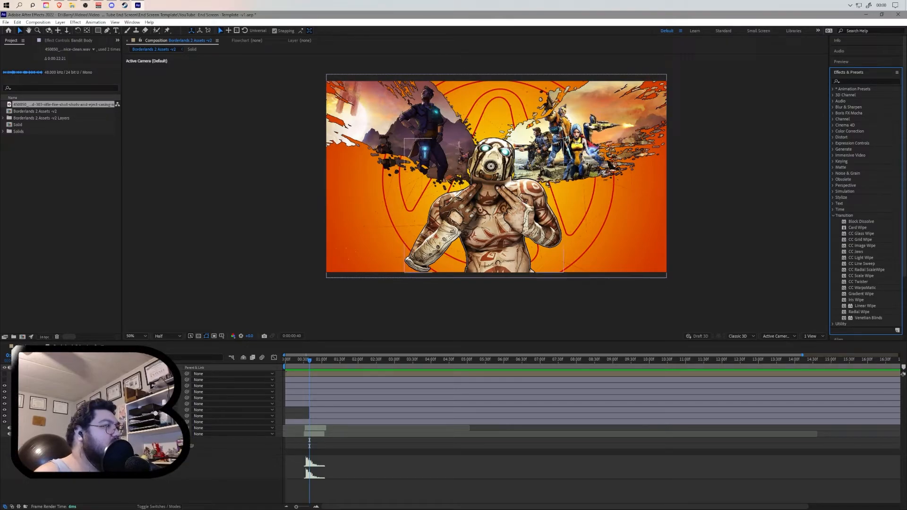
- Select the Left Splatter 2 layer and draw a rectangular mask across its upper-left area
click(85, 416)
key(e)
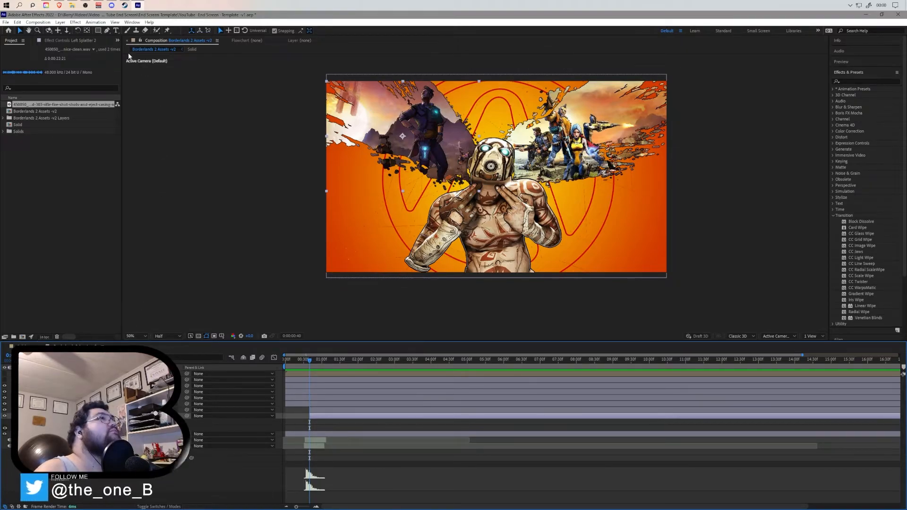
click(98, 33)
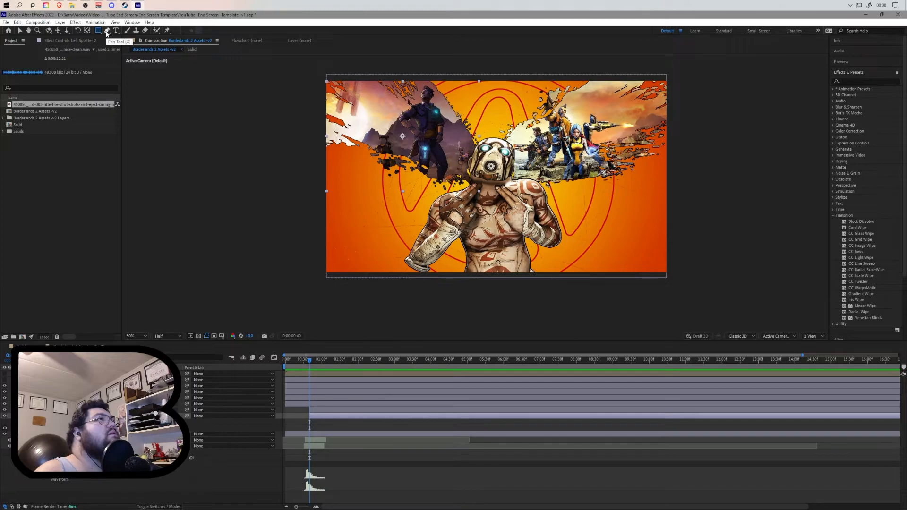
click(107, 31)
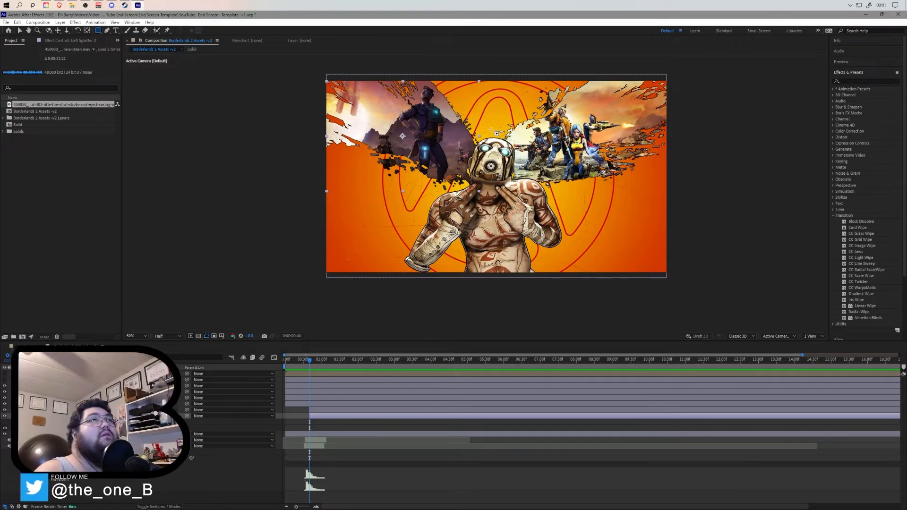
drag(475, 126, 332, 129)
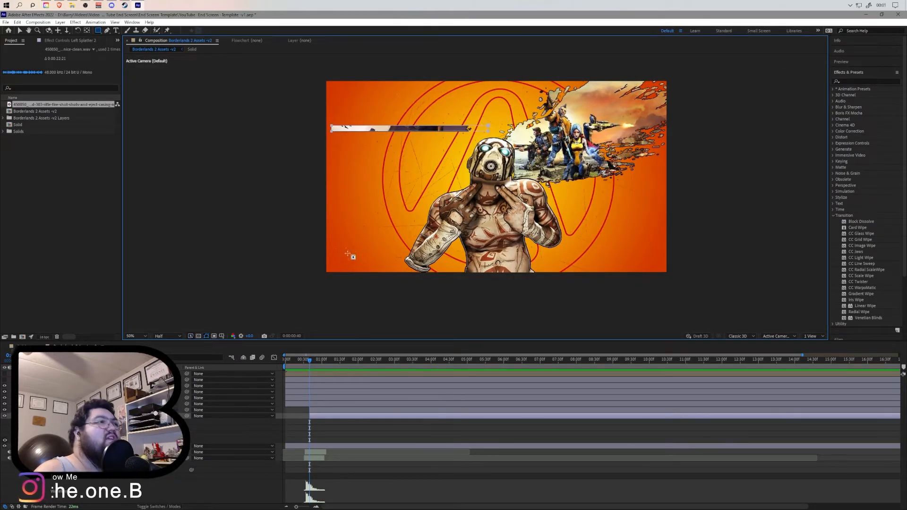
click(40, 427)
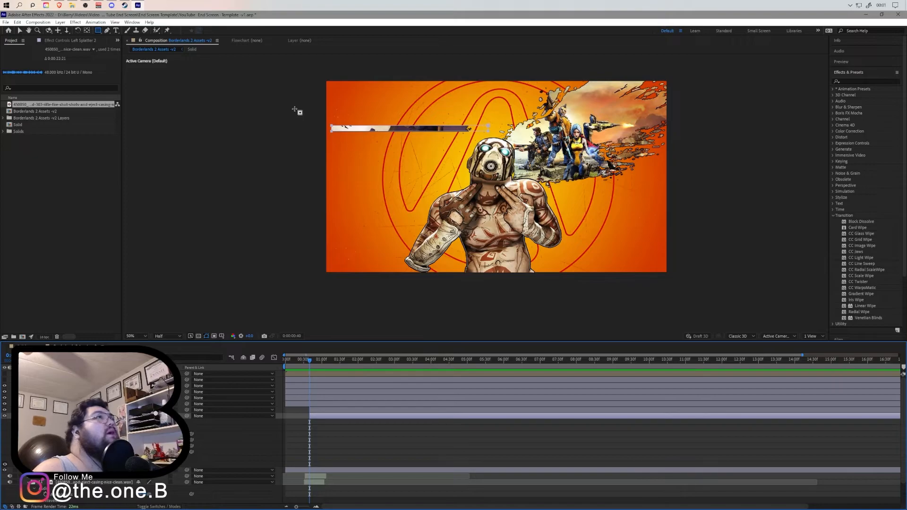
- Try rotating the layer with the Rotation tool, undoing each rotation of the background
click(78, 30)
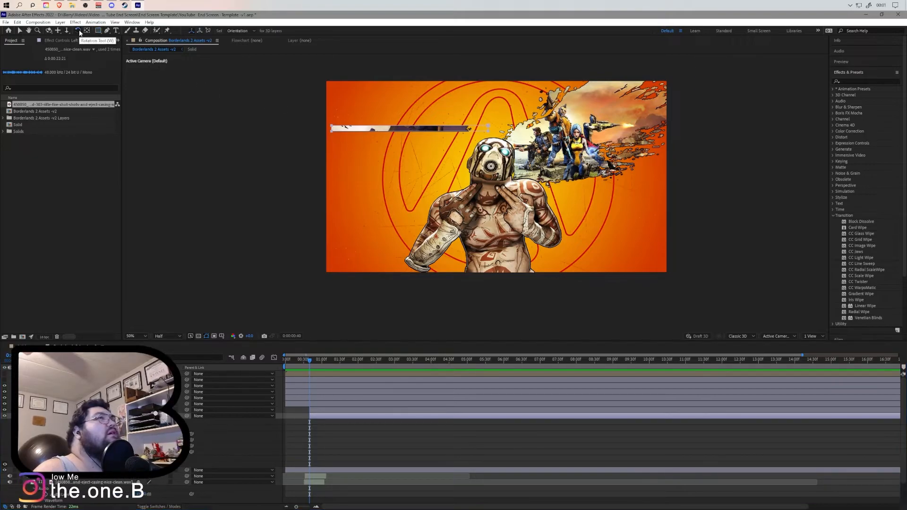
drag(489, 128, 476, 111)
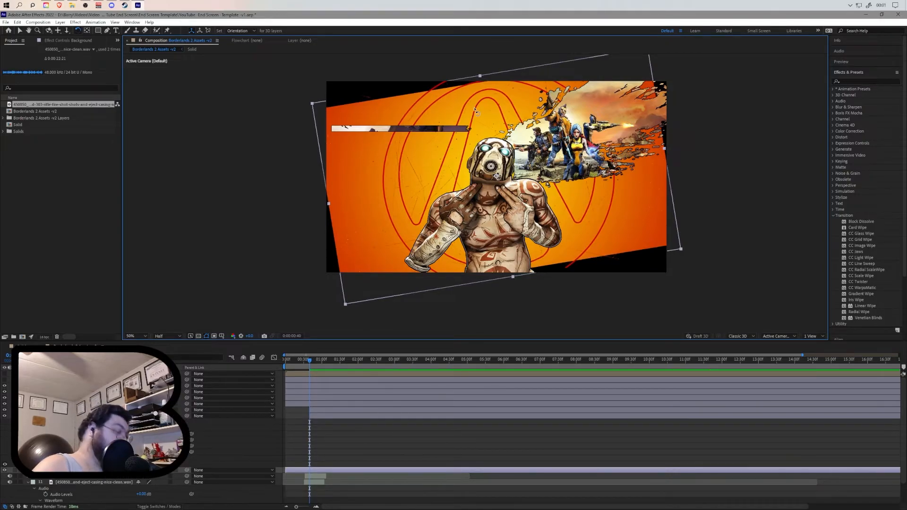
key(ctrl+z)
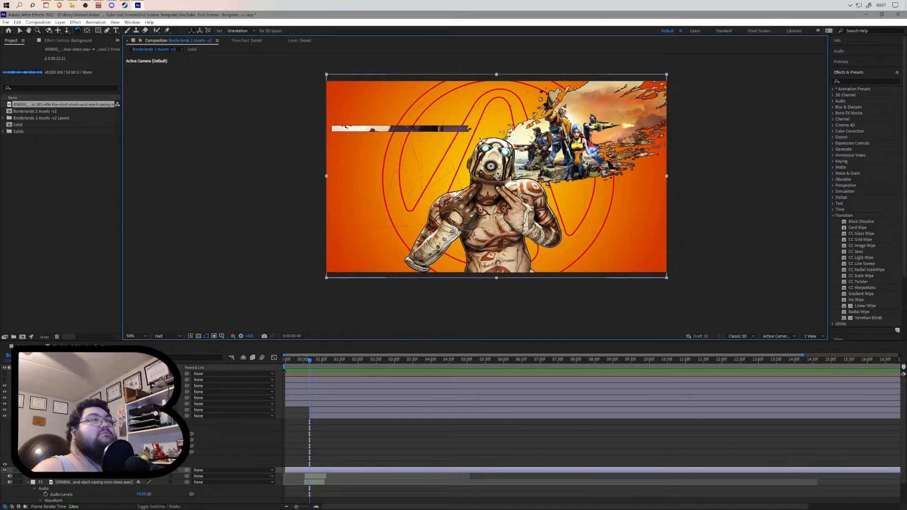
drag(476, 122, 435, 115)
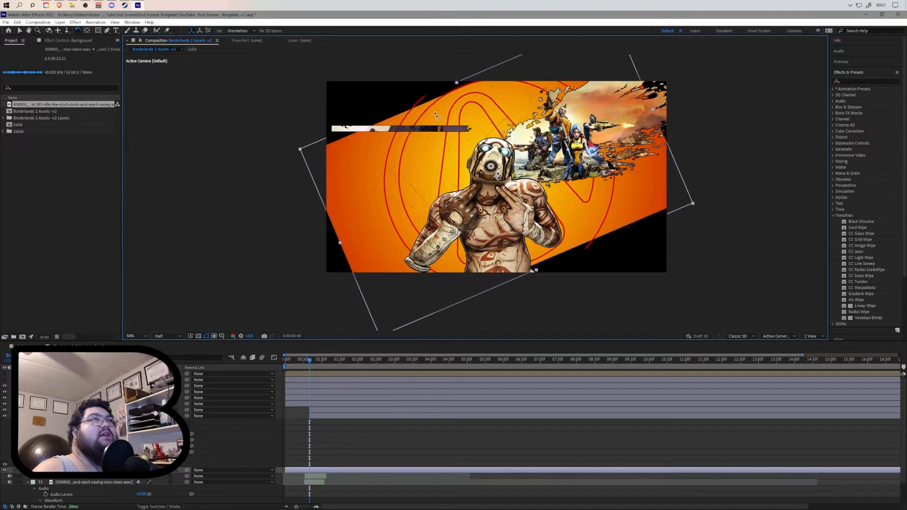
key(ctrl+z)
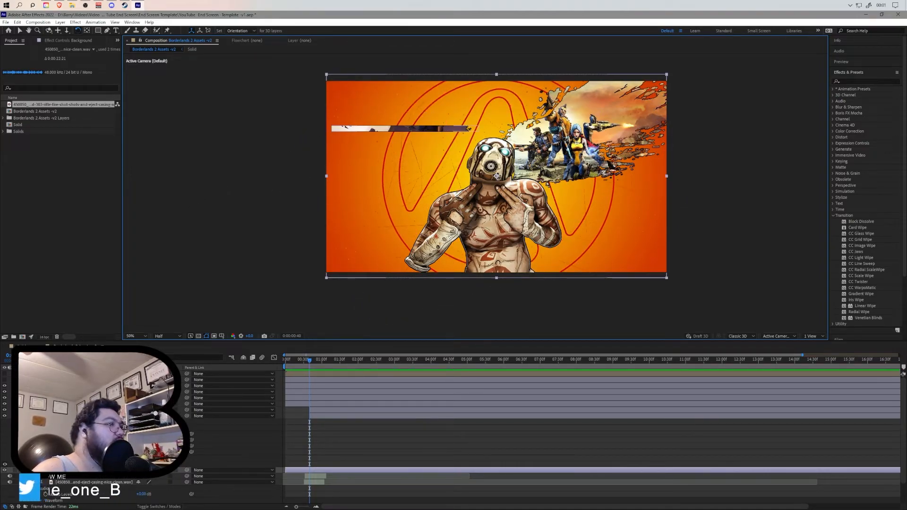
click(95, 416)
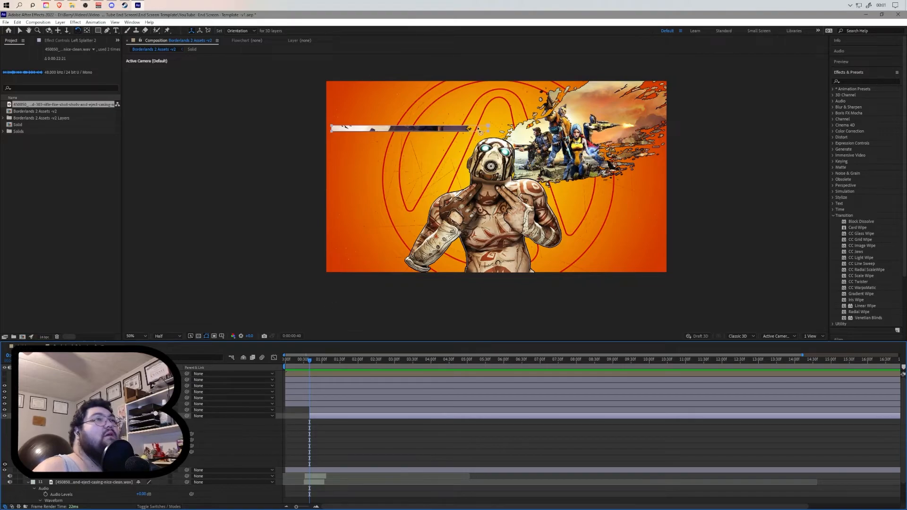
drag(478, 128, 466, 113)
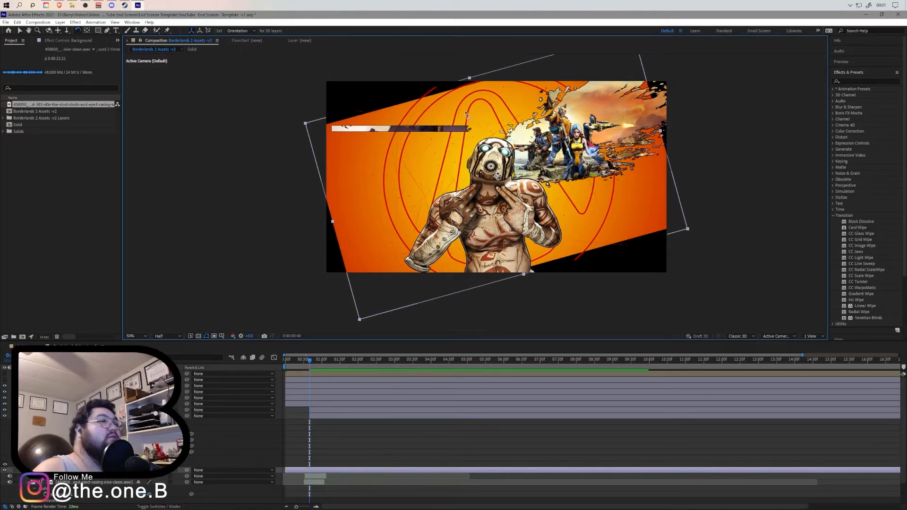
key(ctrl+z)
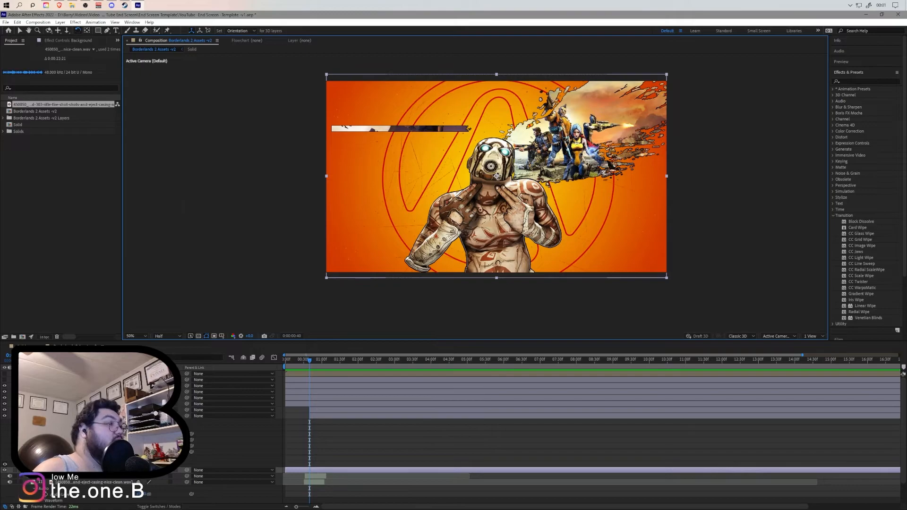
click(95, 416)
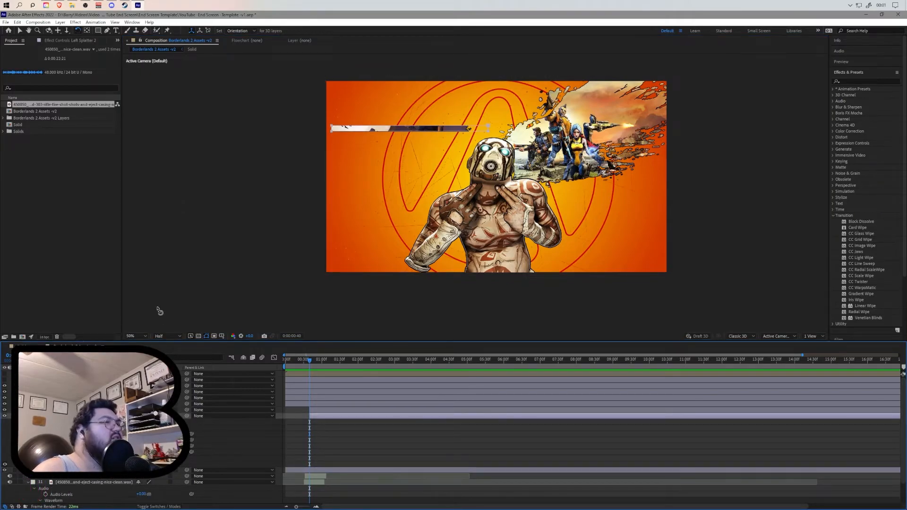
- Reshape the splatter mask's corners and add a Mask Path keyframe a few frames into the timeline
click(100, 30)
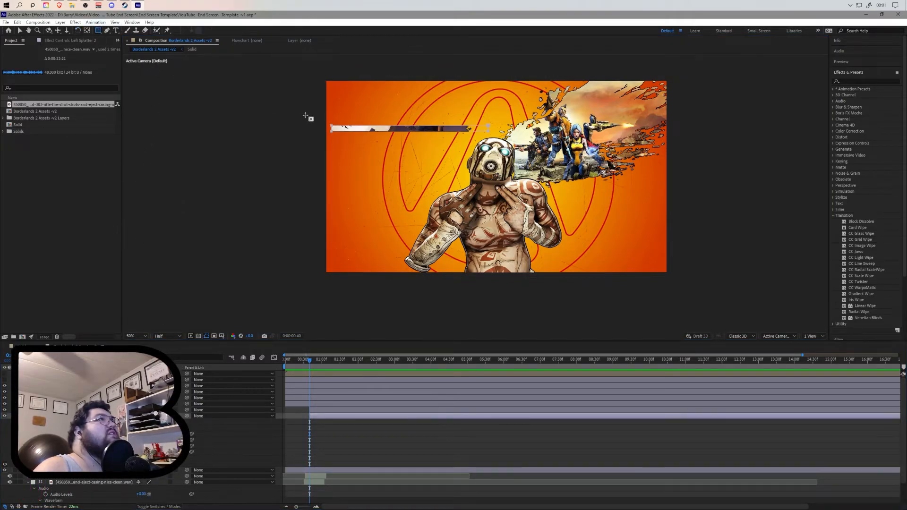
key(v)
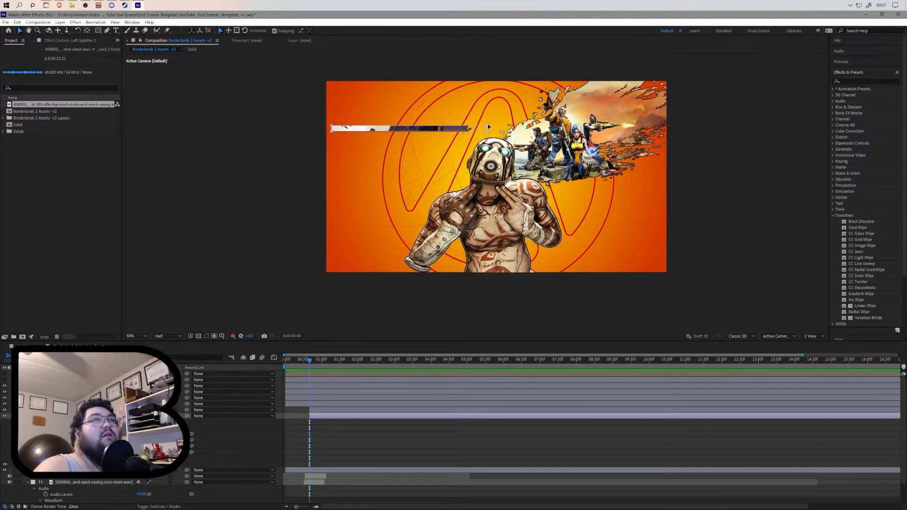
drag(487, 127, 454, 90)
drag(427, 119, 489, 166)
key(shift+Right)
key(shift+Right)
key(shift+Right)
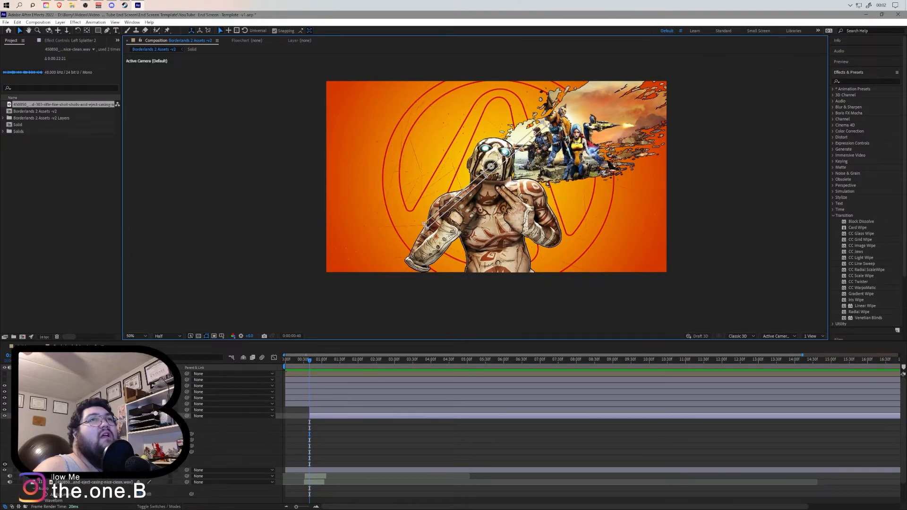
drag(549, 128, 544, 121)
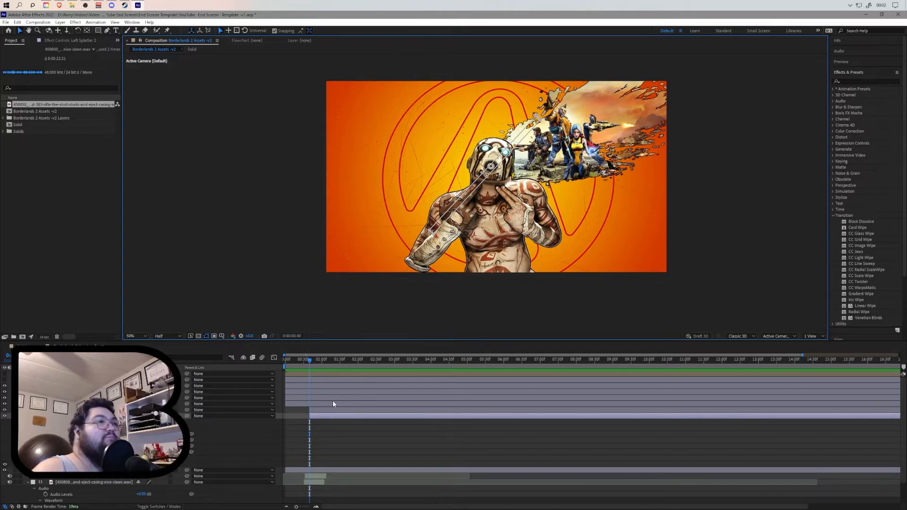
click(51, 434)
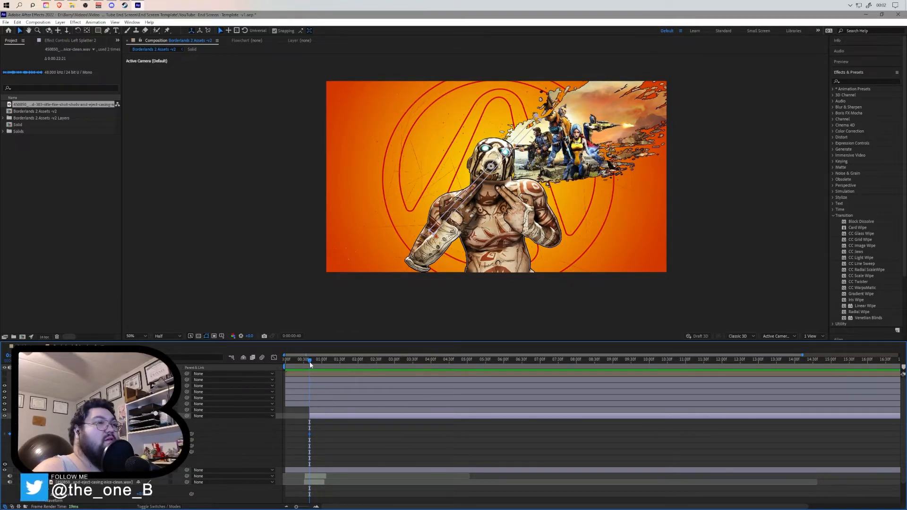
mouse_move(309, 362)
mouse_down()
mouse_move(324, 363)
mouse_move(314, 364)
mouse_up()
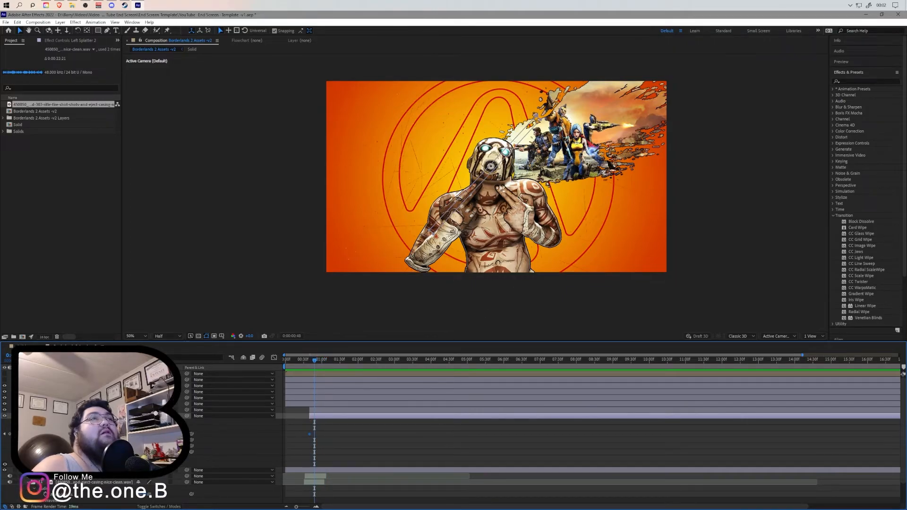
- Try repositioning the mask's corner points on the splatter, undoing the last move
click(448, 217)
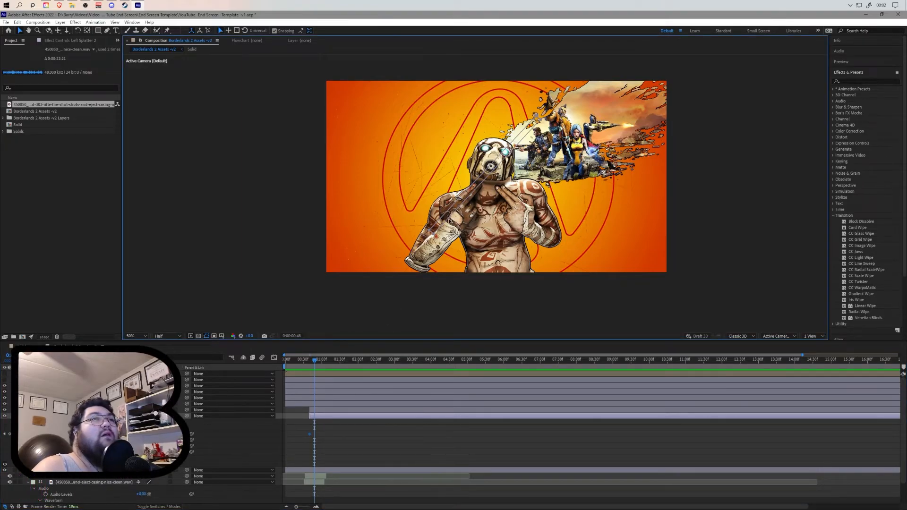
click(474, 169)
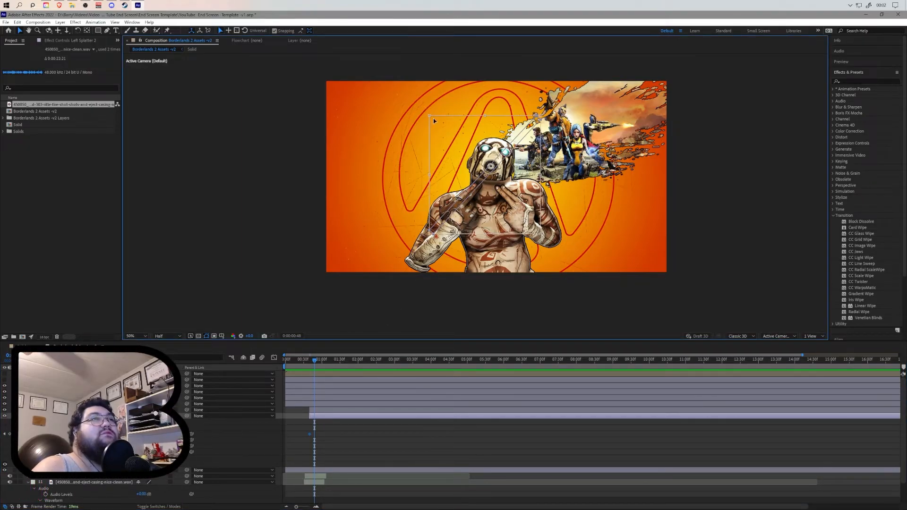
mouse_move(429, 115)
mouse_down()
mouse_move(418, 107)
mouse_move(432, 118)
mouse_up()
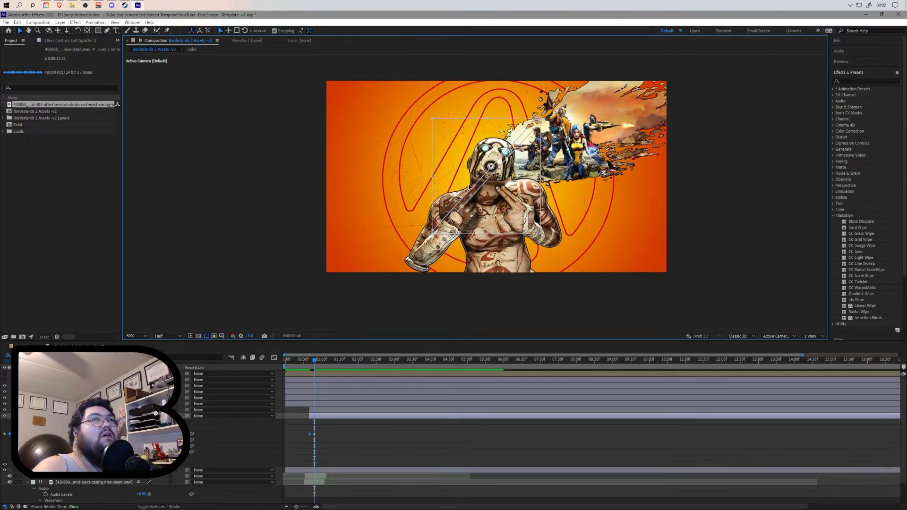
click(98, 31)
click(536, 122)
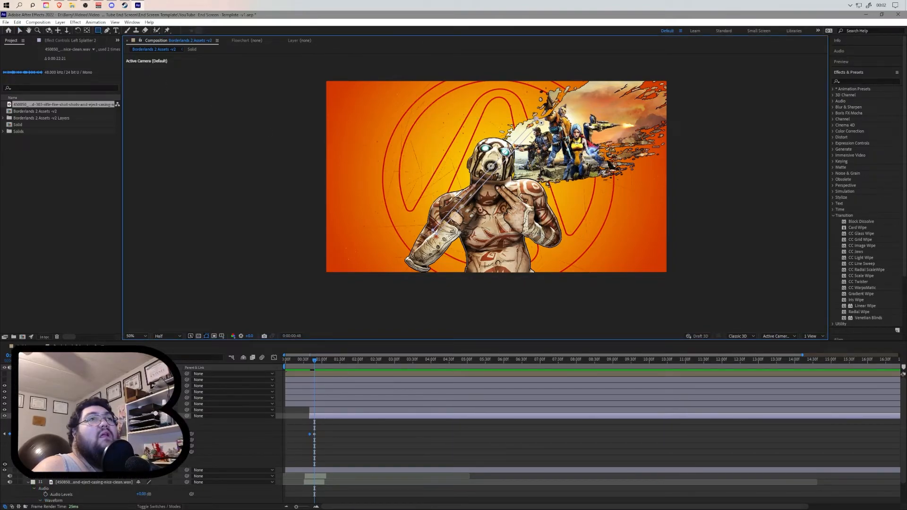
drag(535, 119, 509, 112)
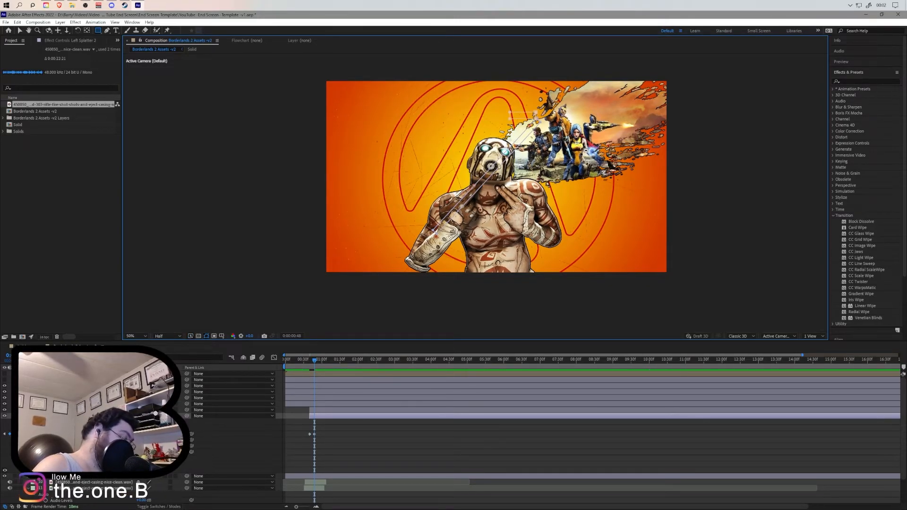
key(ctrl+z)
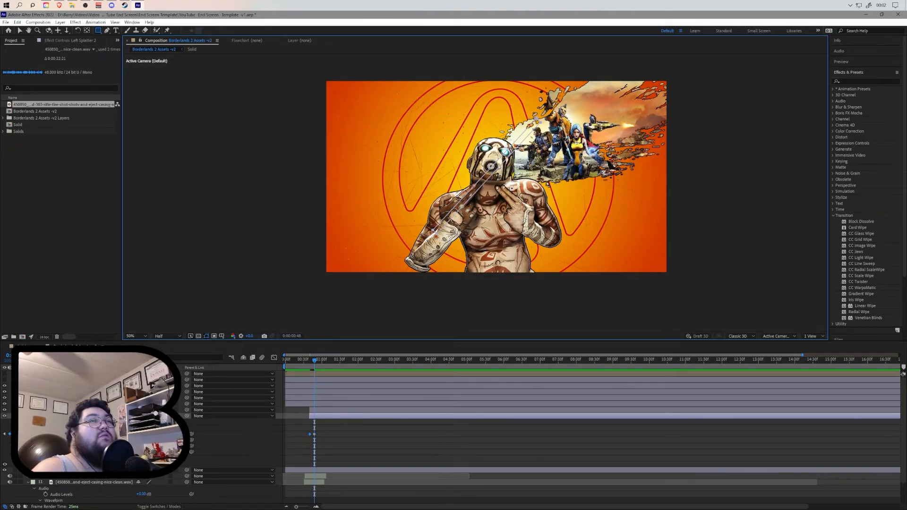
- Try dragging a mask vertex near Bandit's hand with the Selection tool, undoing the move
scroll(490, 186, up, 4)
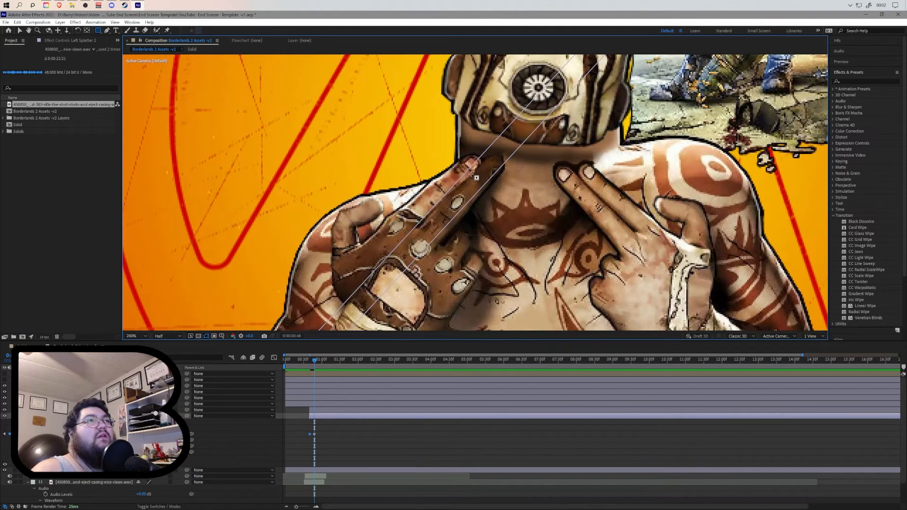
scroll(476, 178, down, 2)
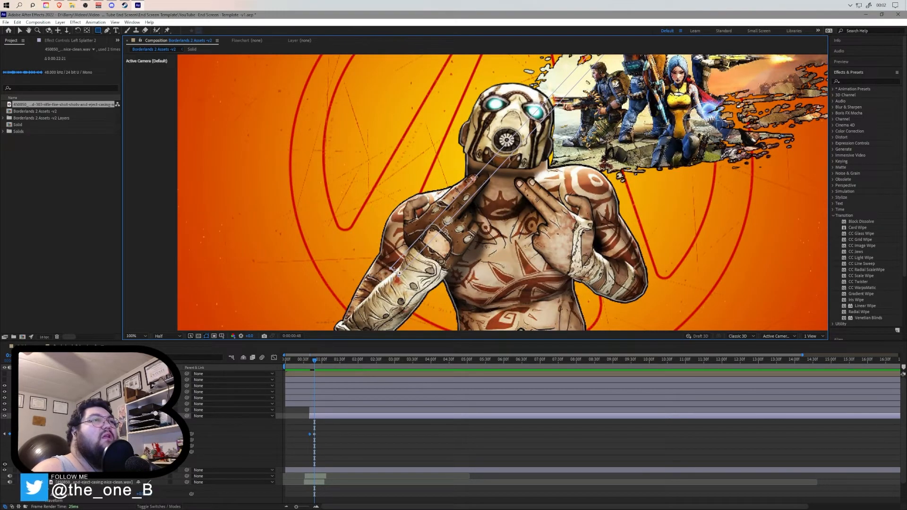
click(99, 31)
click(20, 31)
drag(391, 270, 386, 266)
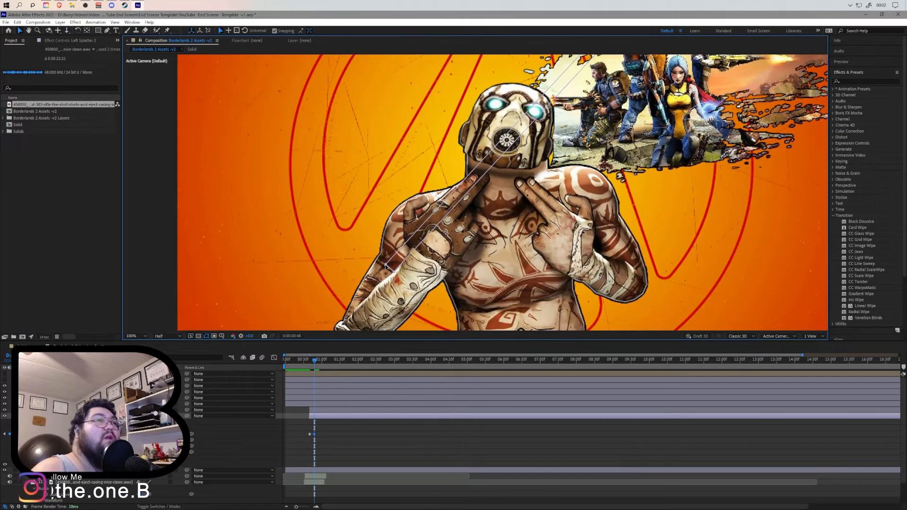
double_click(391, 269)
drag(391, 270, 383, 263)
key(ctrl+z)
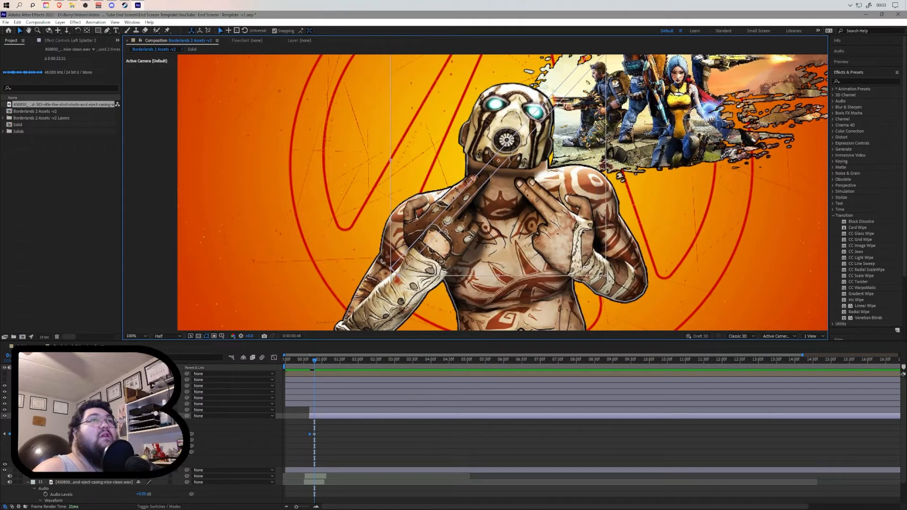
- Adjust the mask outline once more, then delete the mask from the Left Splatter 2 layer and pick the Pen tool
key(comma)
key(comma)
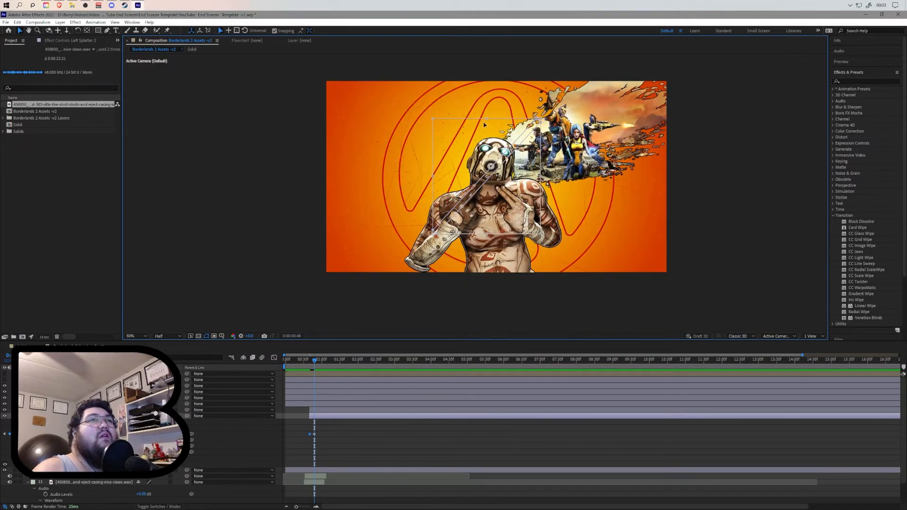
drag(487, 119, 483, 99)
key(ctrl+z)
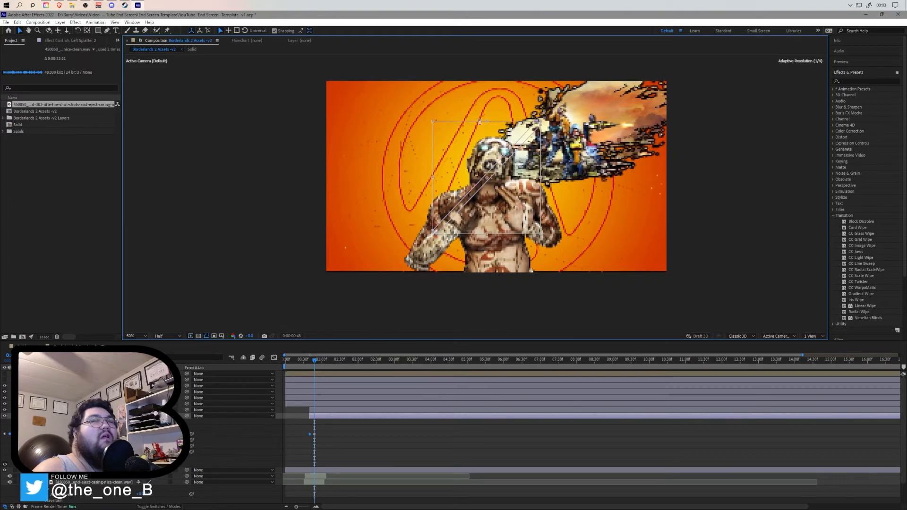
drag(426, 123, 447, 129)
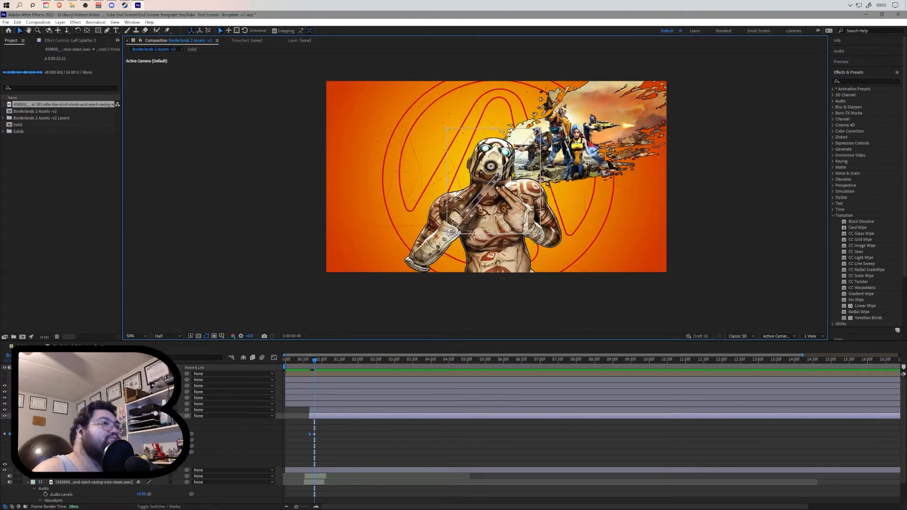
click(52, 428)
key(Delete)
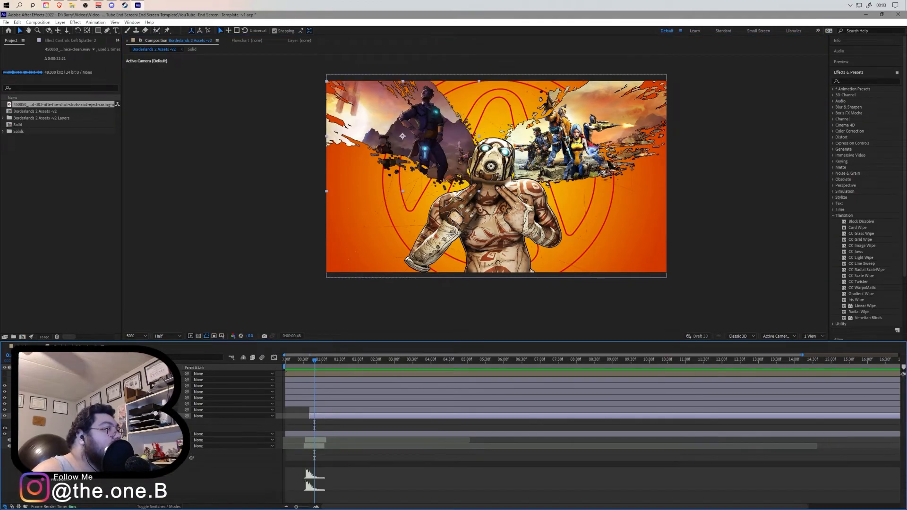
key(g)
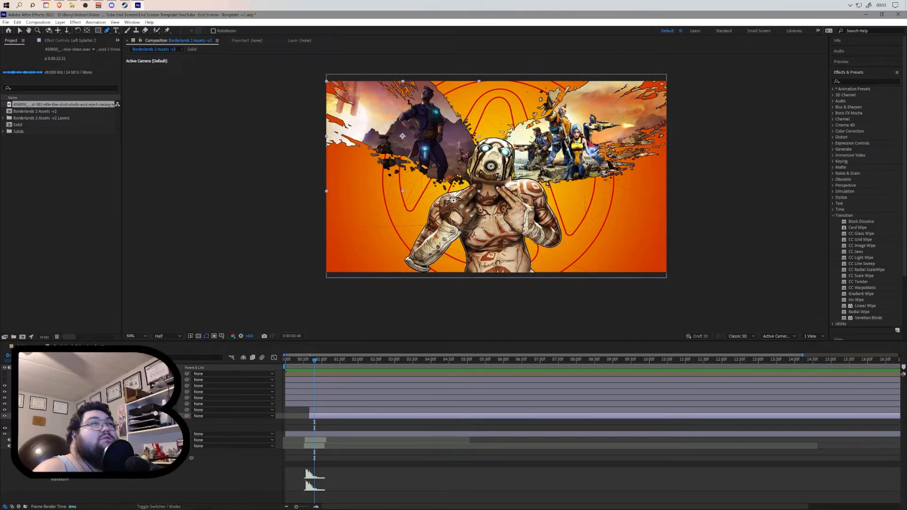
- Draw a new mask with the Pen tool around the upper-left splatter, extending past the composition's top-left corner
click(453, 200)
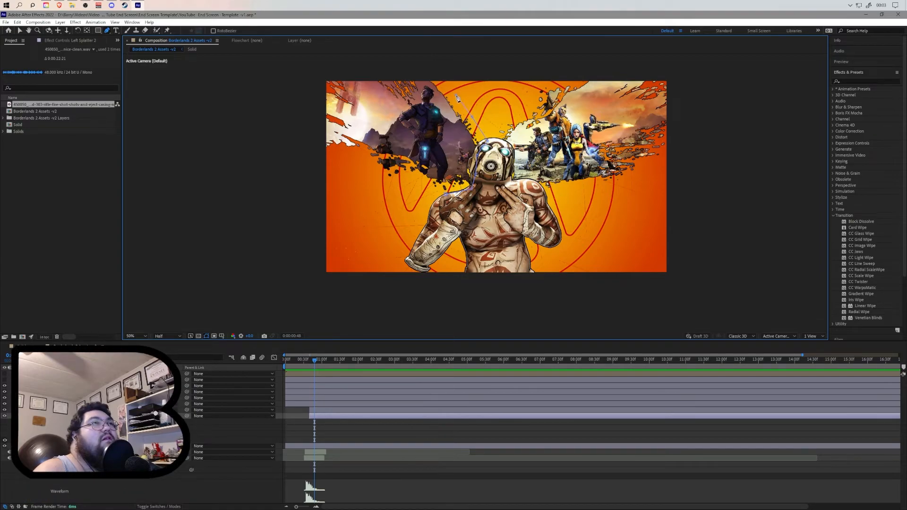
click(426, 70)
click(377, 71)
click(339, 71)
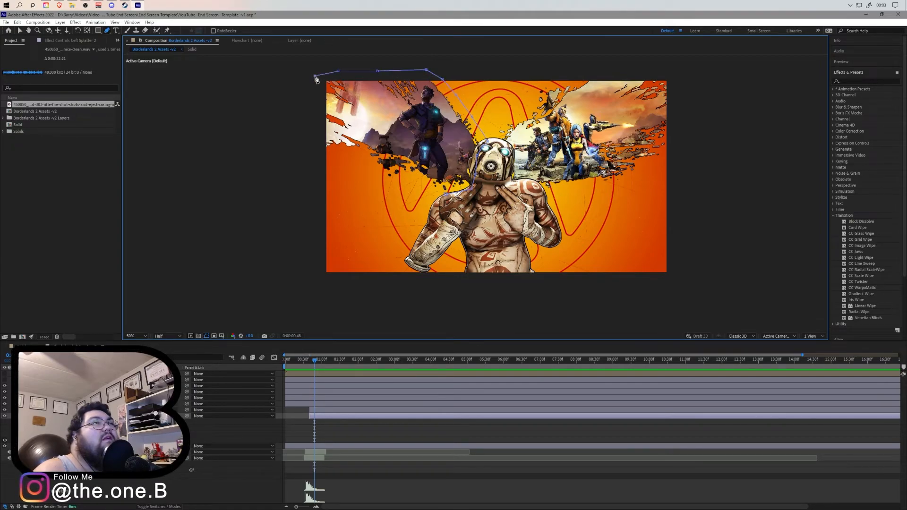
click(313, 128)
click(316, 151)
click(334, 153)
click(350, 151)
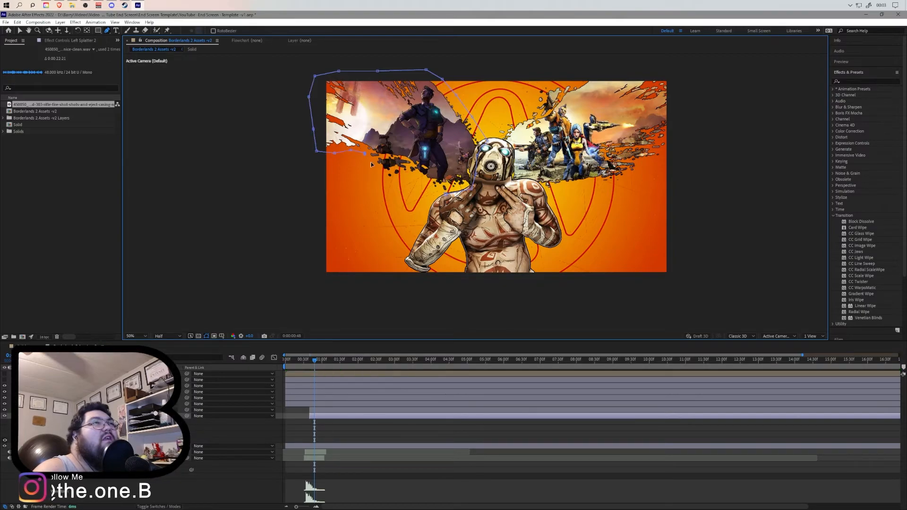
click(421, 183)
click(446, 194)
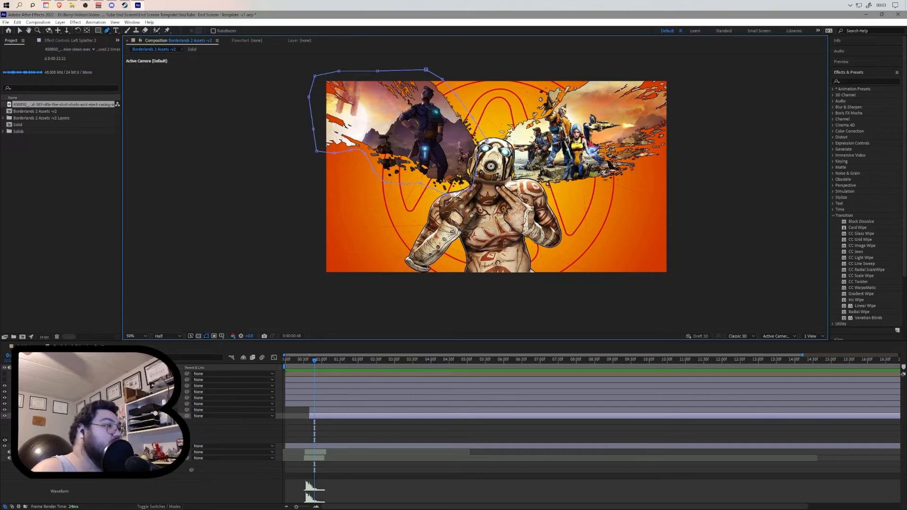
- Set the new mask's mode to Subtract and start a Mask Path keyframe at the beginning
click(145, 428)
click(158, 482)
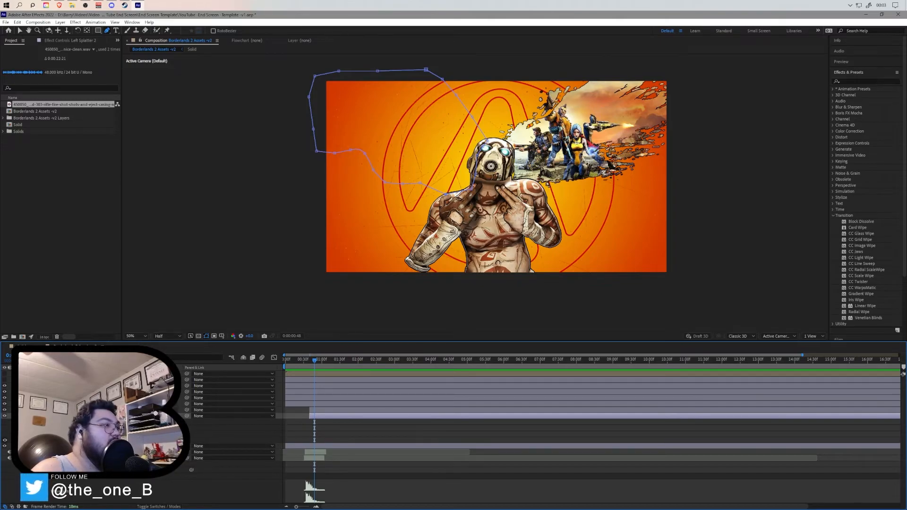
click(27, 458)
click(39, 427)
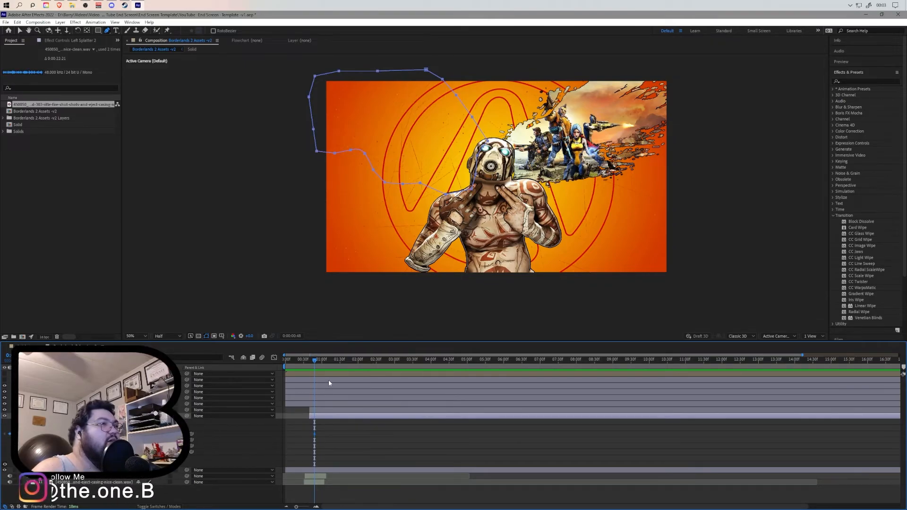
- A few frames later, move the mask up and left off the composition so the splatter is revealed
drag(316, 363, 326, 361)
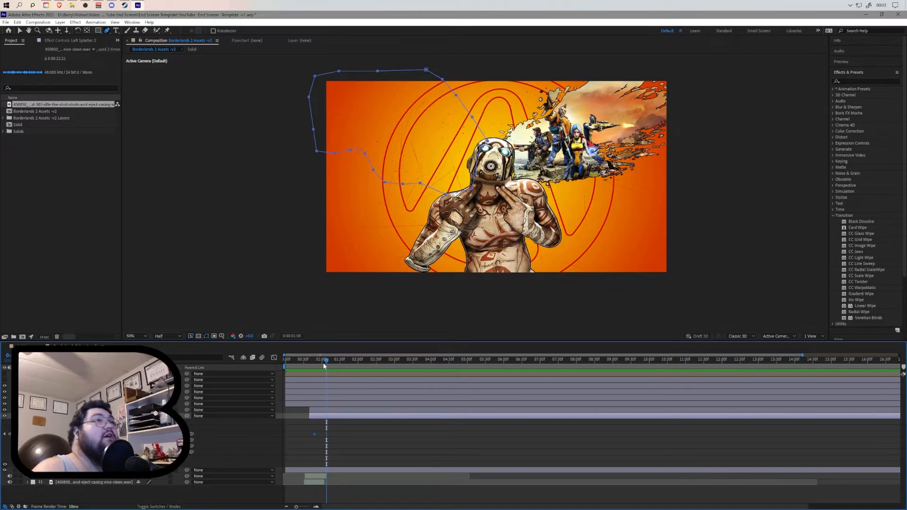
click(18, 32)
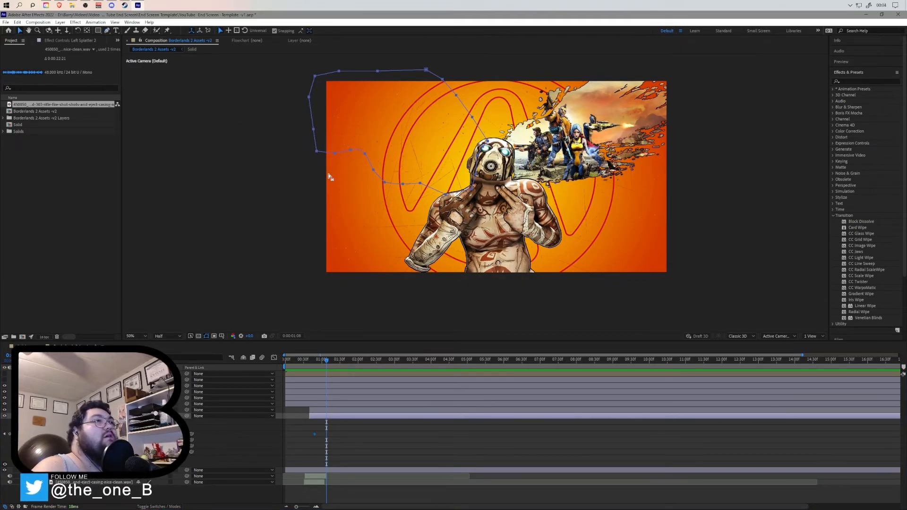
key(comma)
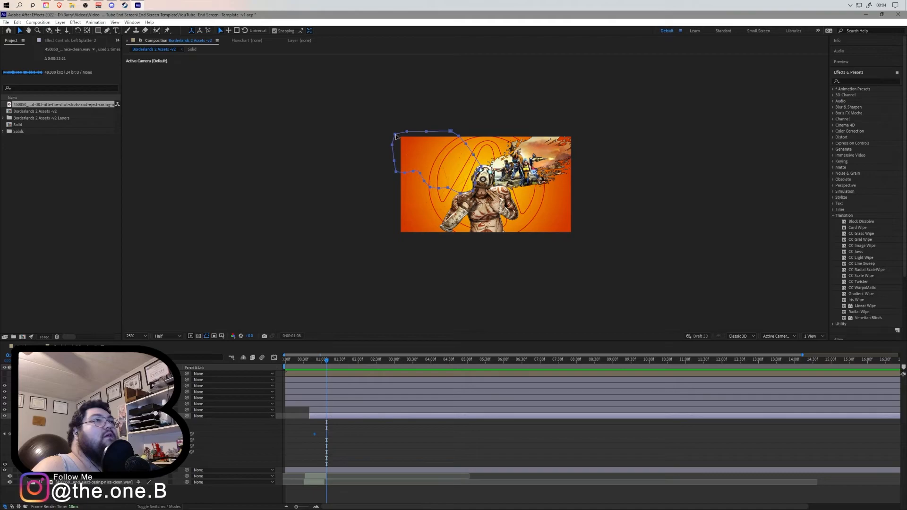
mouse_move(396, 137)
mouse_down()
mouse_move(357, 96)
mouse_move(326, 88)
mouse_up()
- Move the second Mask Path keyframe one frame earlier and preview the splatter reveal
drag(326, 361, 284, 364)
key(space)
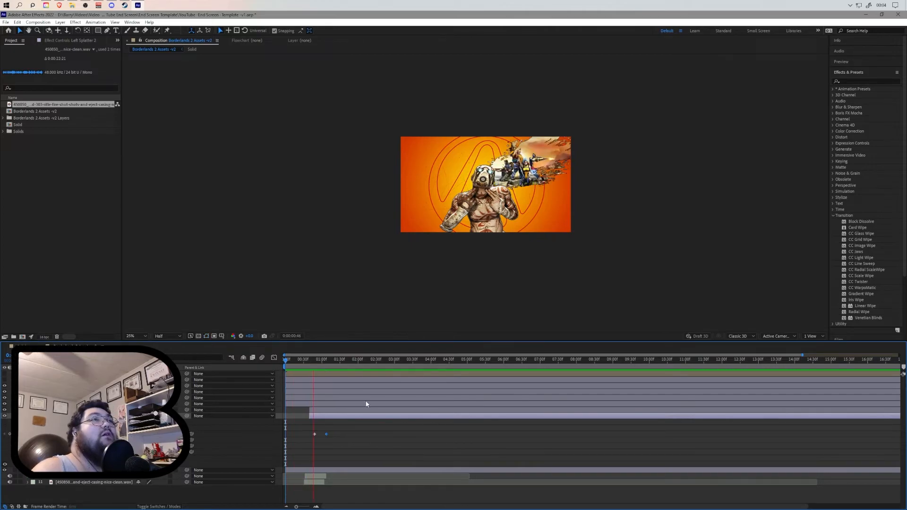
click(342, 358)
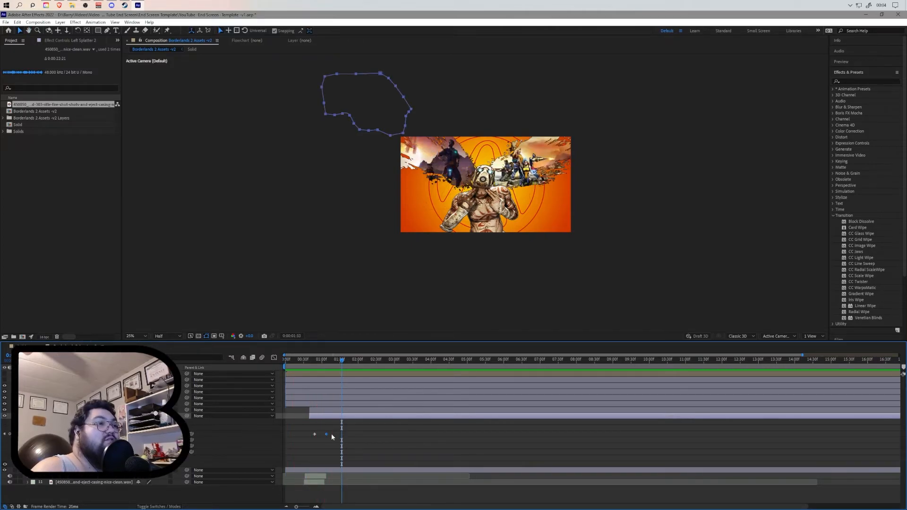
drag(326, 434, 318, 433)
drag(345, 361, 330, 362)
key(space)
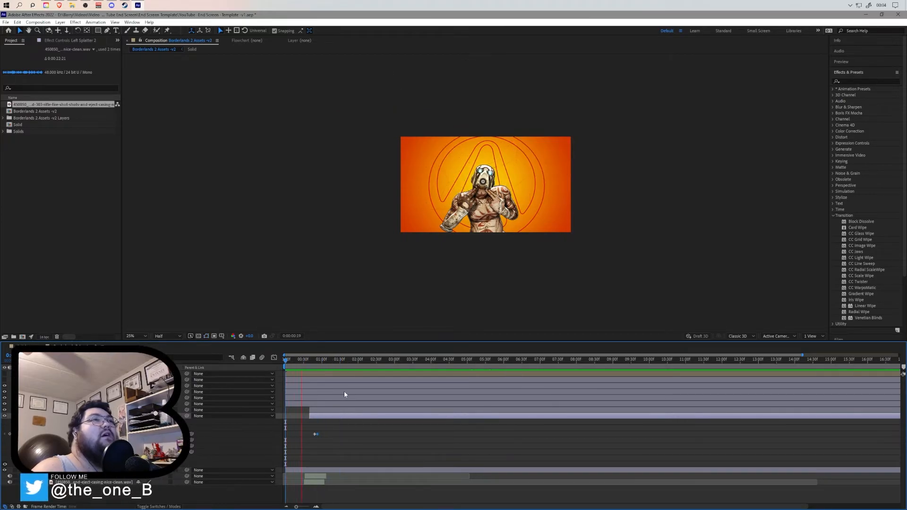
key(space)
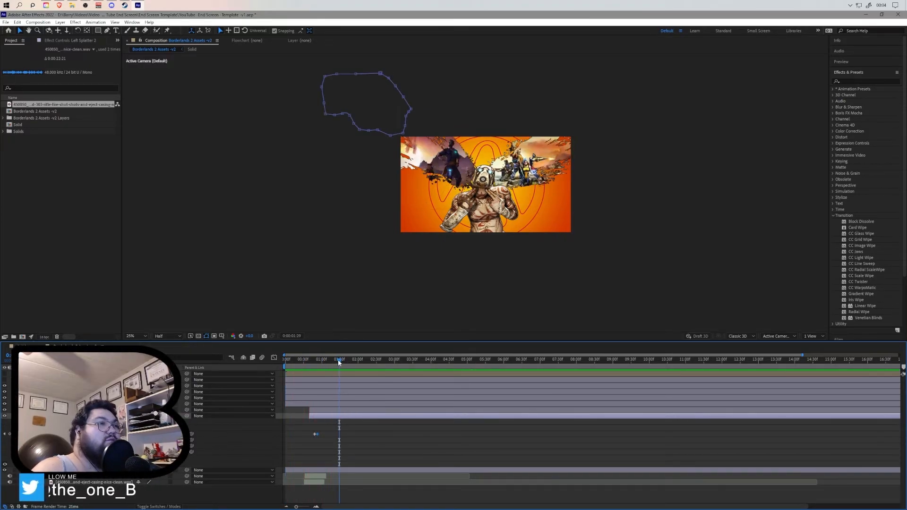
drag(338, 359, 282, 366)
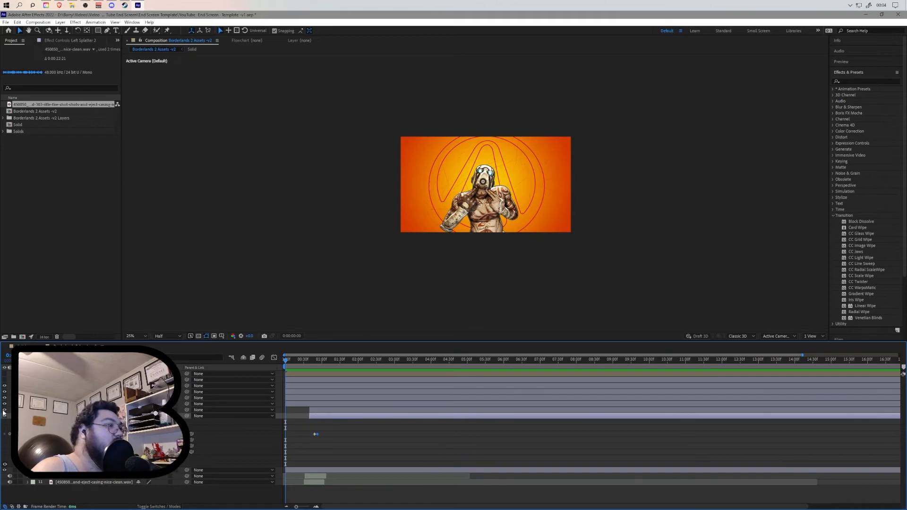
- Zoom into the timeline and slide the shell-casing sound layer slightly earlier to sync with the reveal
drag(296, 506, 307, 507)
key(space)
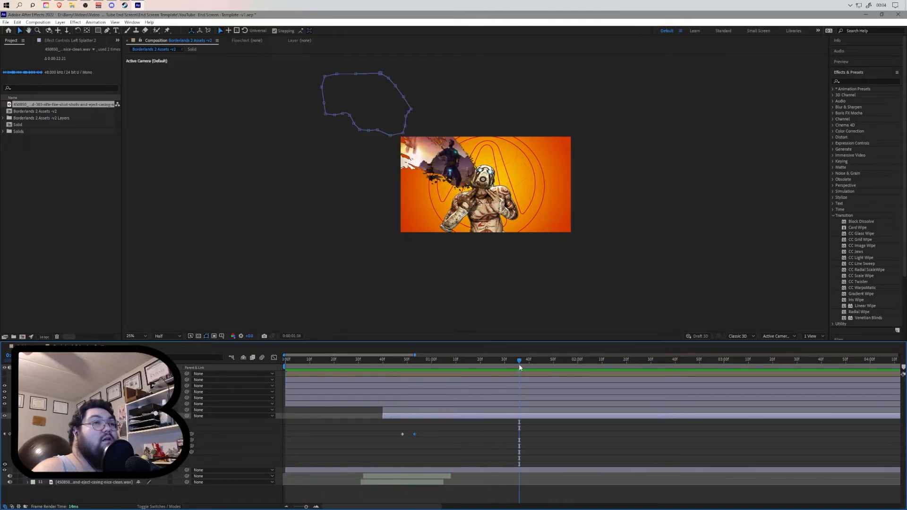
key(space)
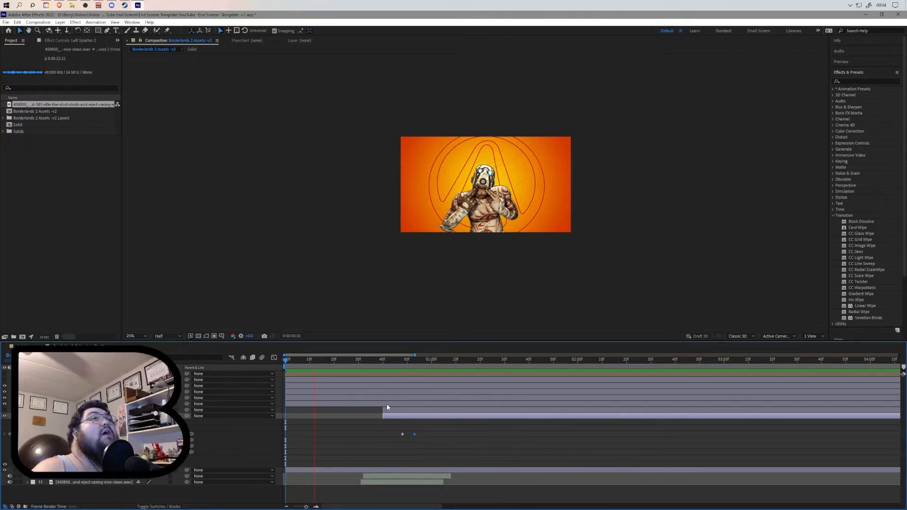
drag(482, 360, 366, 377)
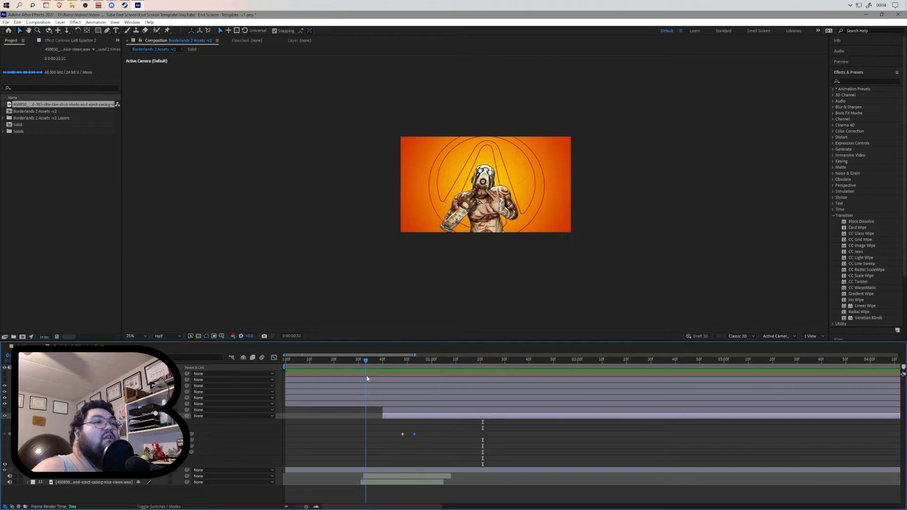
click(378, 476)
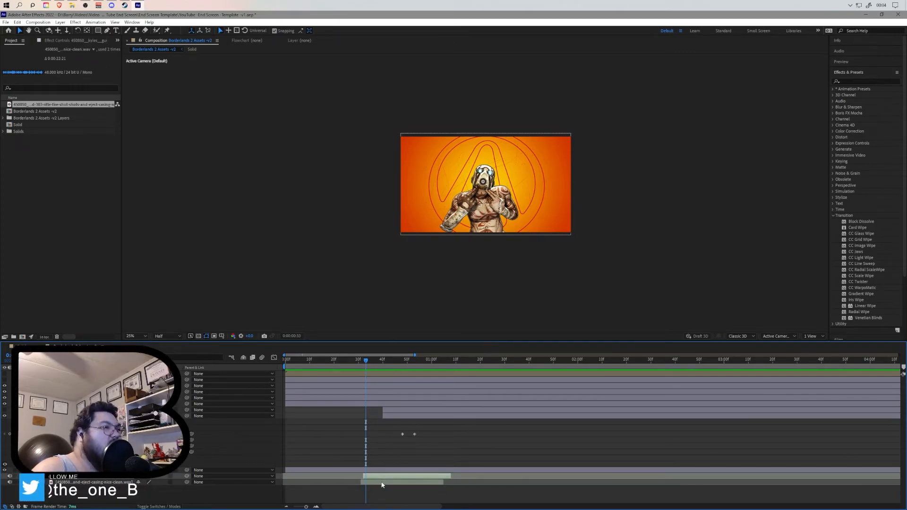
click(387, 481)
drag(390, 479, 375, 478)
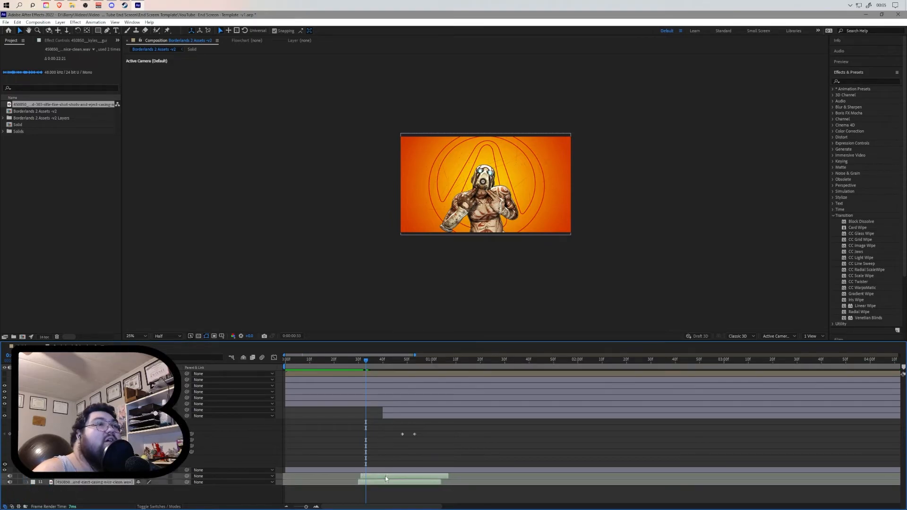
- Preview the splatter reveal against the shell-casing sound waveforms, scrubbing around the sound's start
click(313, 360)
key(space)
key(space)
drag(431, 373, 361, 374)
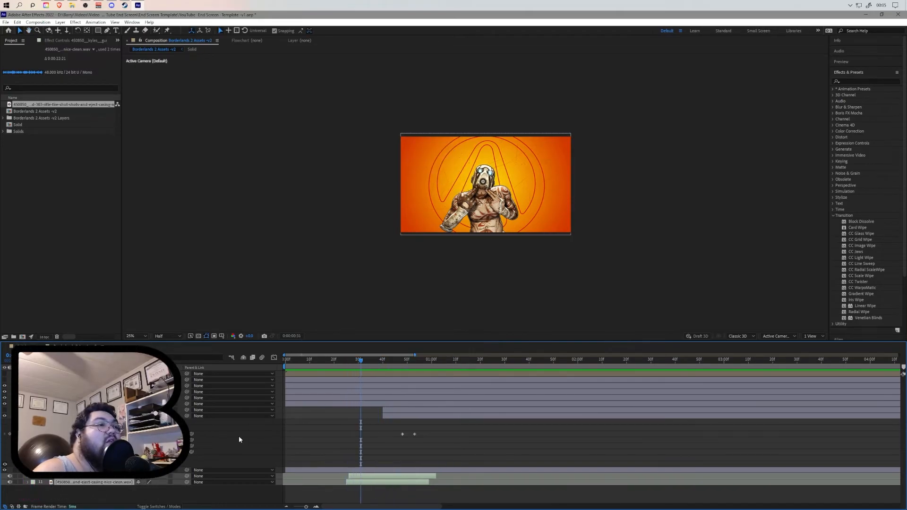
key(l)
key(l)
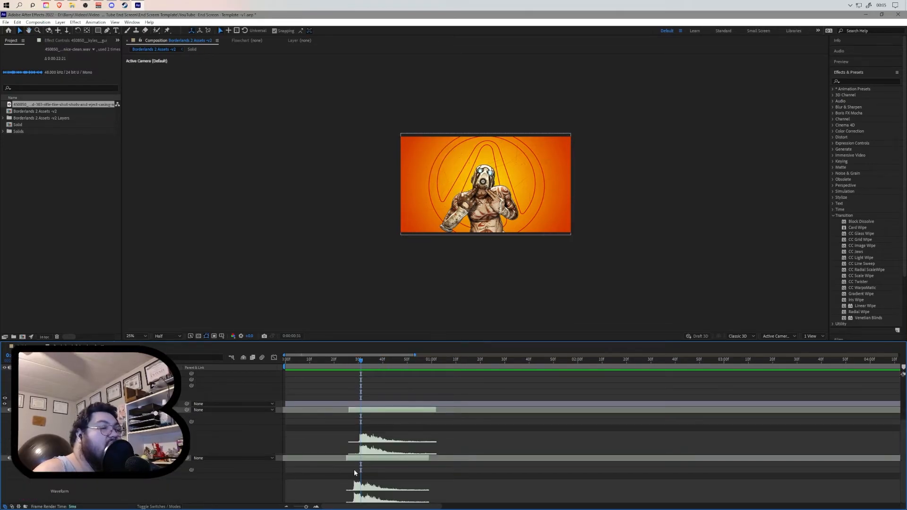
key(o)
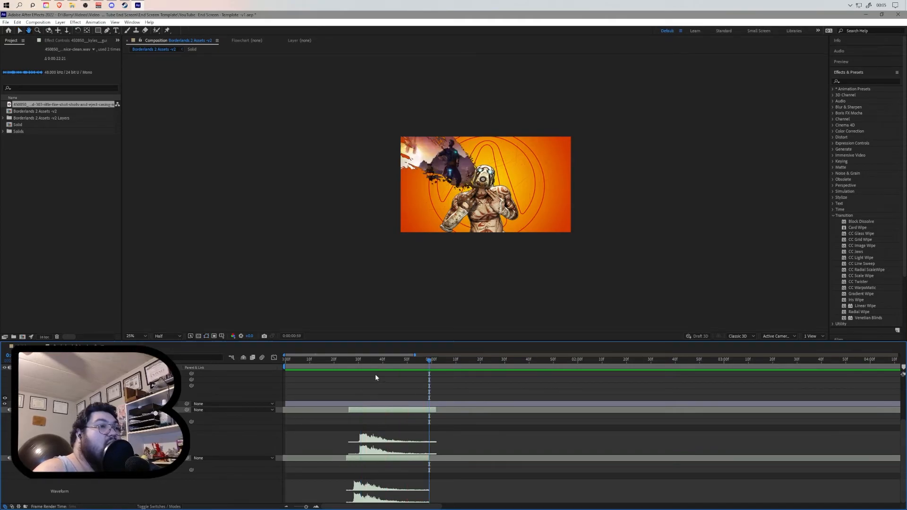
click(333, 363)
key(space)
key(space)
drag(442, 373, 325, 373)
key(space)
key(space)
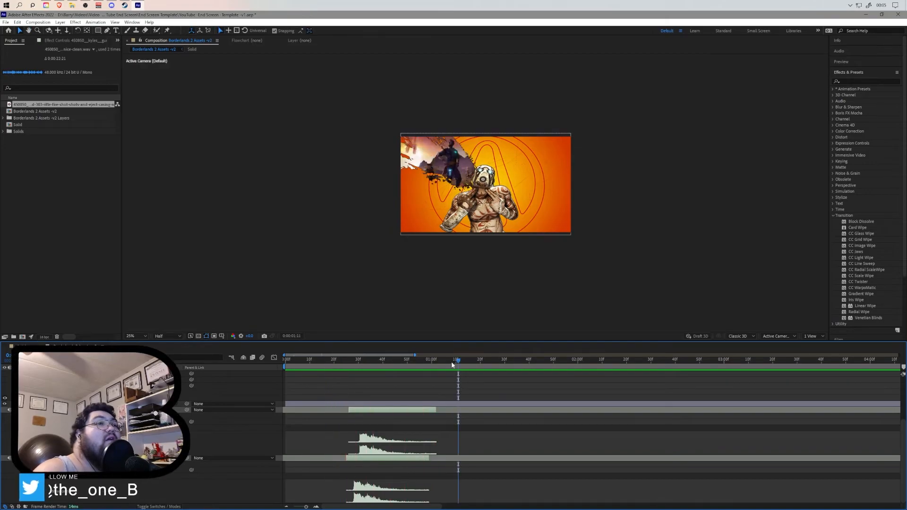
drag(449, 362, 274, 373)
key(space)
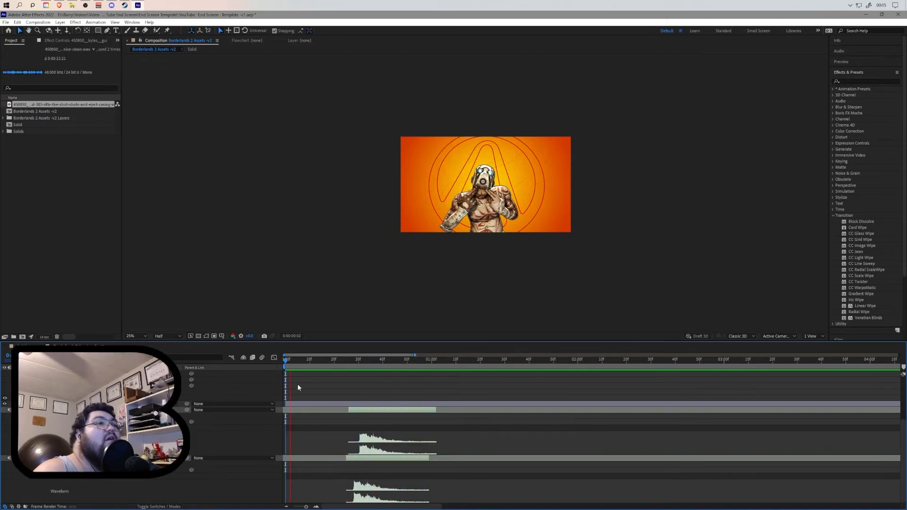
key(space)
drag(434, 363, 367, 366)
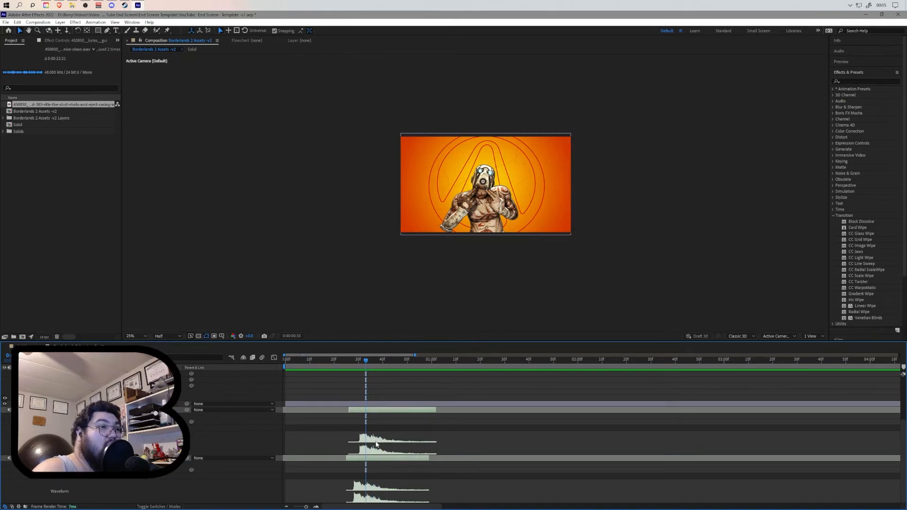
- Nudge the shell-casing sound clips slightly later and preview the timing again
drag(384, 411, 388, 408)
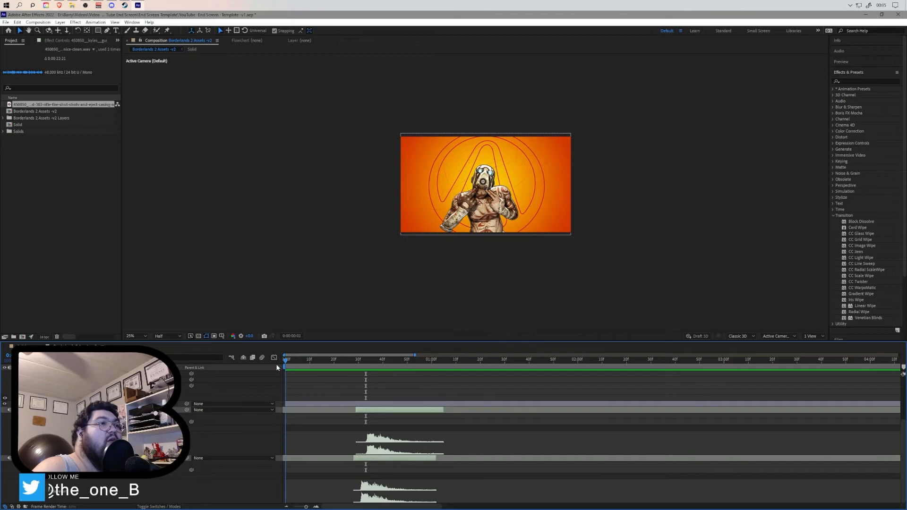
key(space)
click(461, 367)
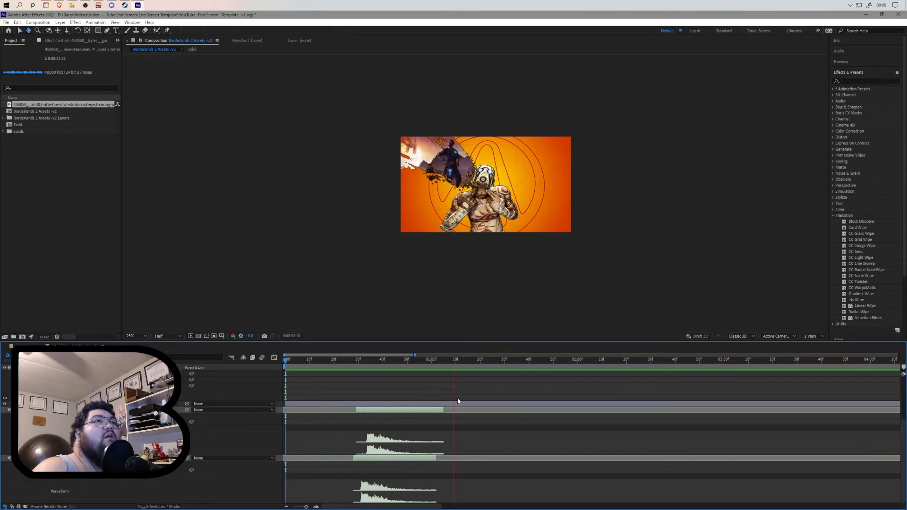
drag(450, 362, 370, 368)
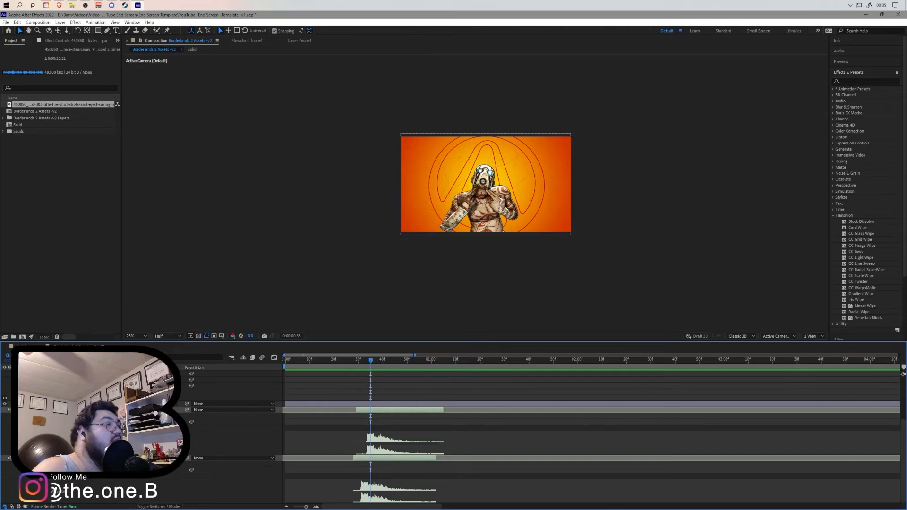
- Shift the splatter's Mask Path keyframes earlier to match the shell-casing sound, then preview from the start
scroll(472, 425, up, 3)
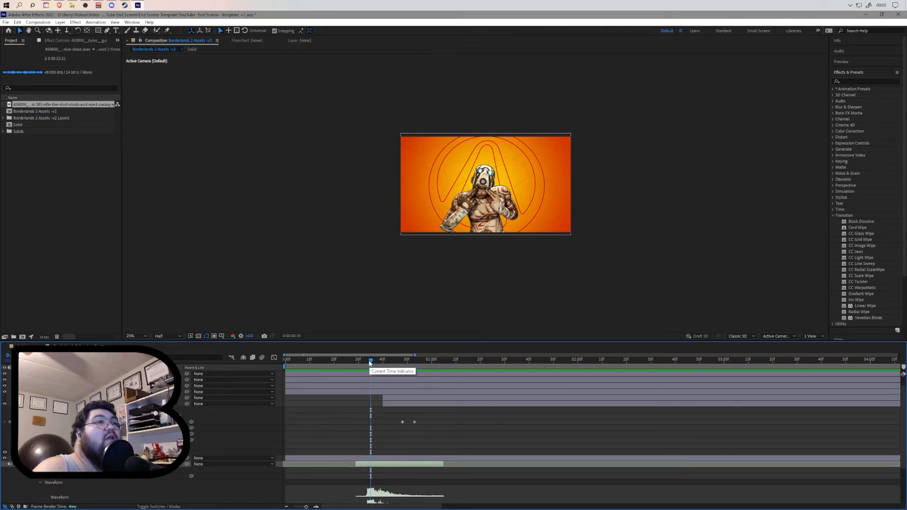
drag(426, 424, 370, 425)
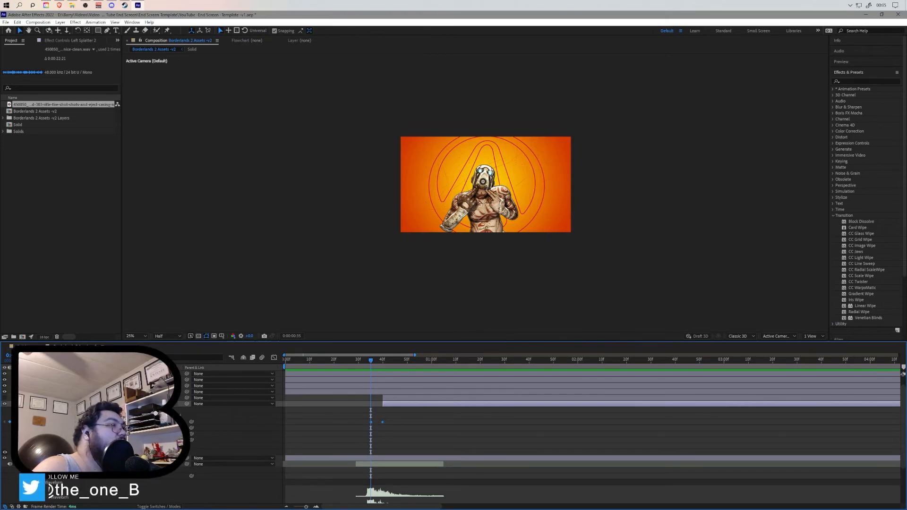
click(29, 374)
drag(371, 360, 259, 371)
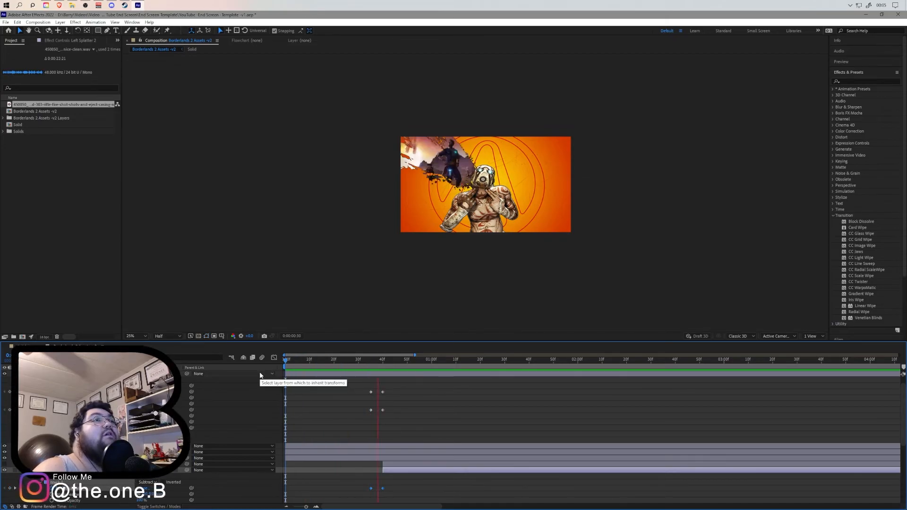
key(space)
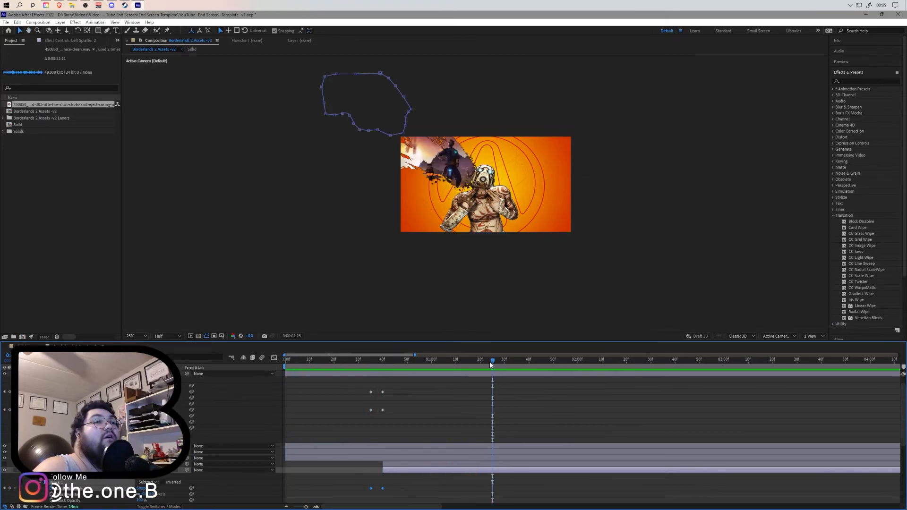
key(space)
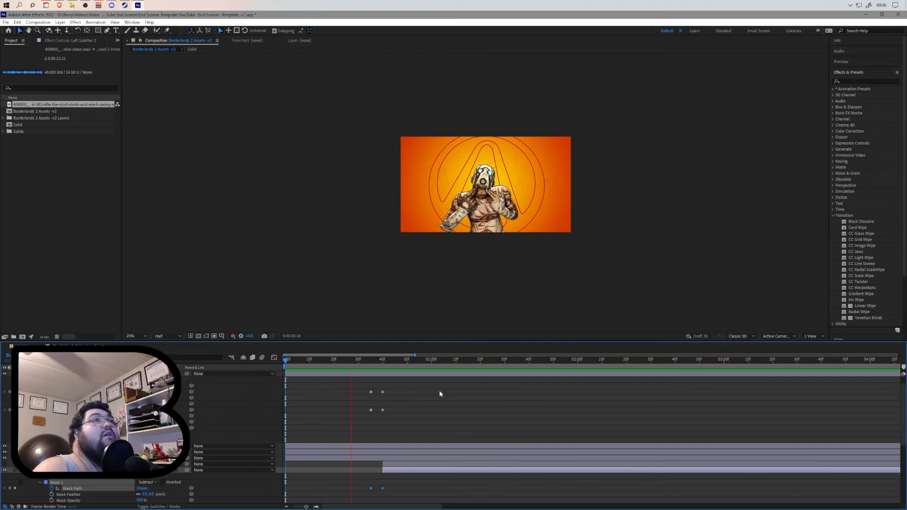
click(509, 360)
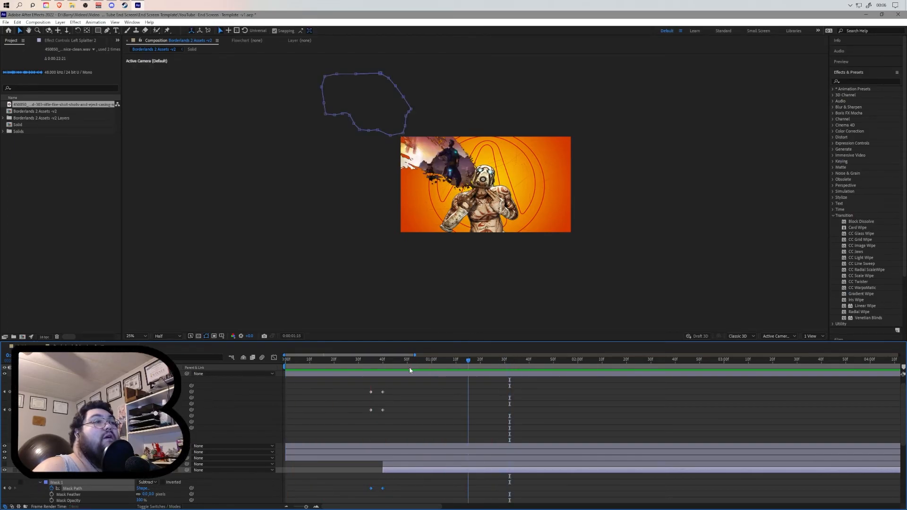
key(Home)
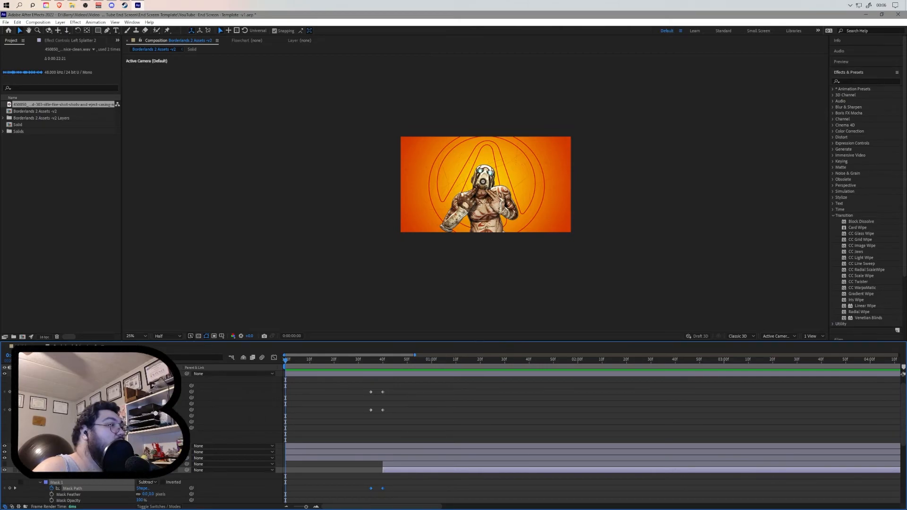
- Collapse the layer properties, reveal the shell-casing sound's waveform, and preview the composition
click(27, 374)
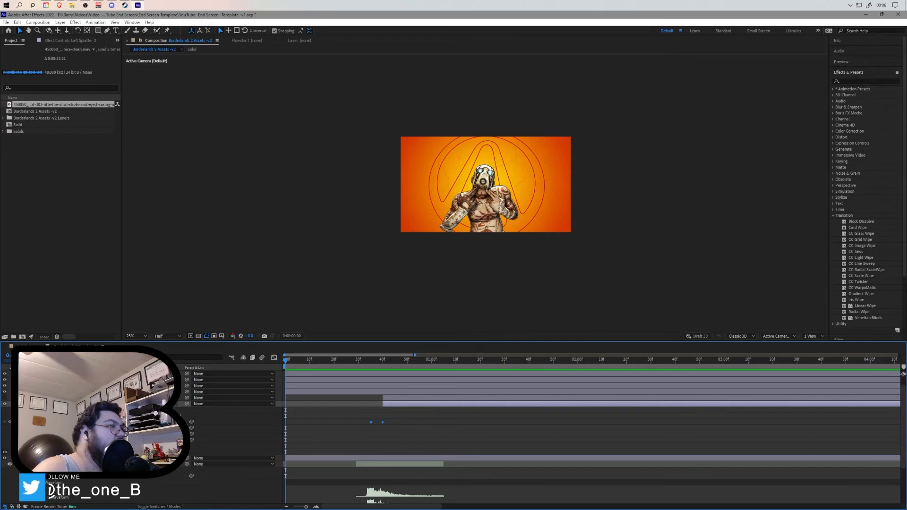
click(27, 464)
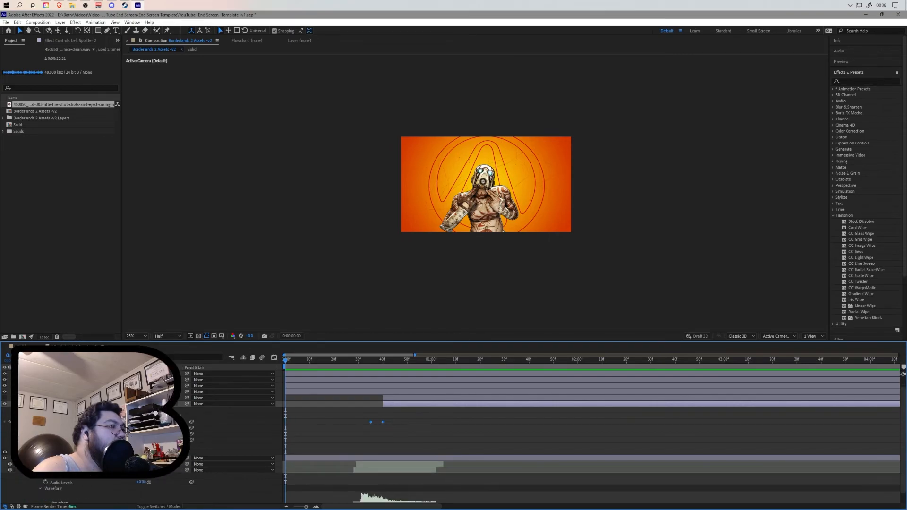
click(28, 470)
key(space)
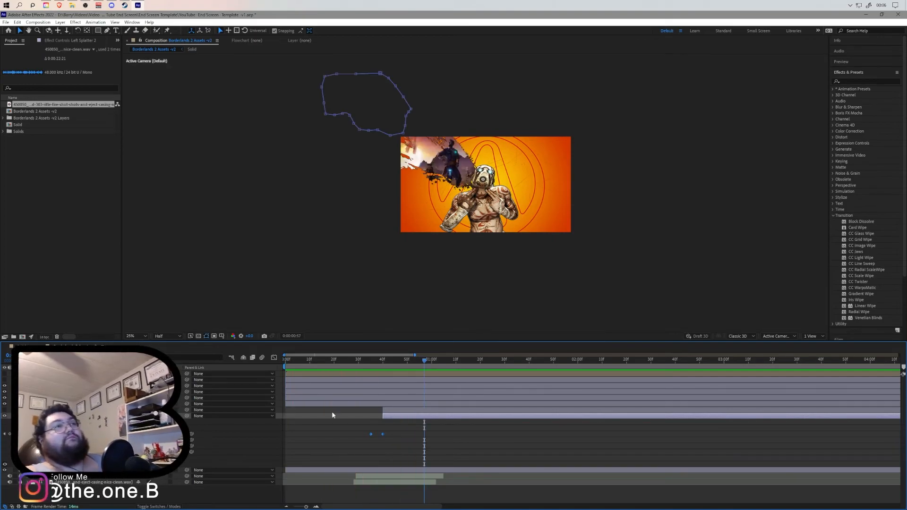
- Move the left splatter's second Mask Path keyframe later and preview the reveal from the start
click(376, 367)
key(j)
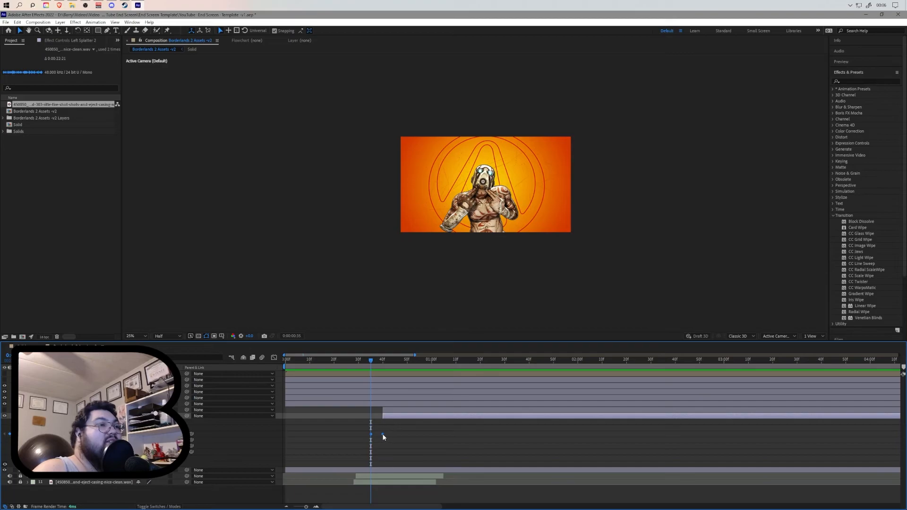
click(390, 436)
click(383, 434)
drag(339, 366, 502, 362)
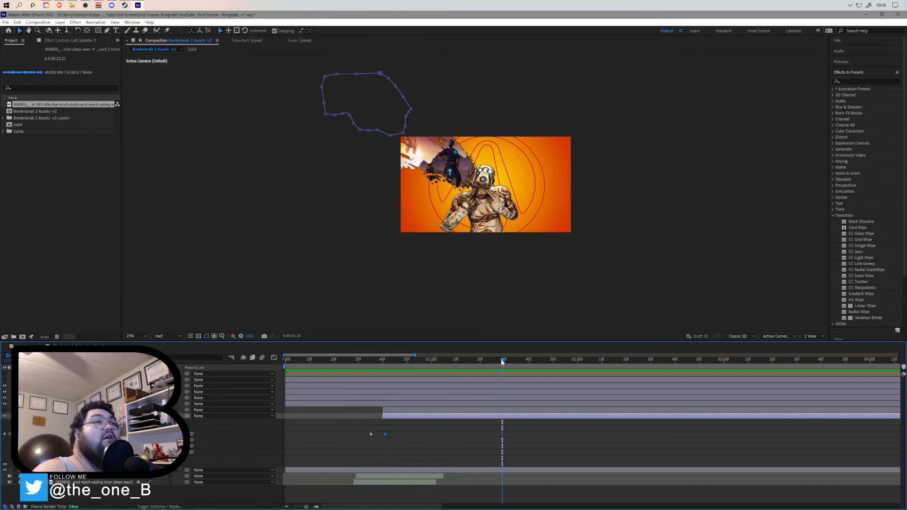
key(space)
drag(466, 359, 382, 381)
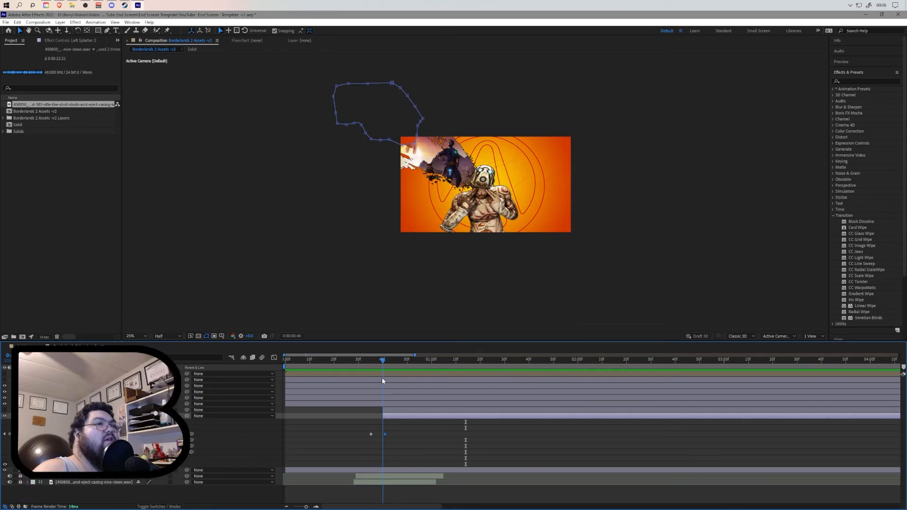
drag(382, 380, 370, 383)
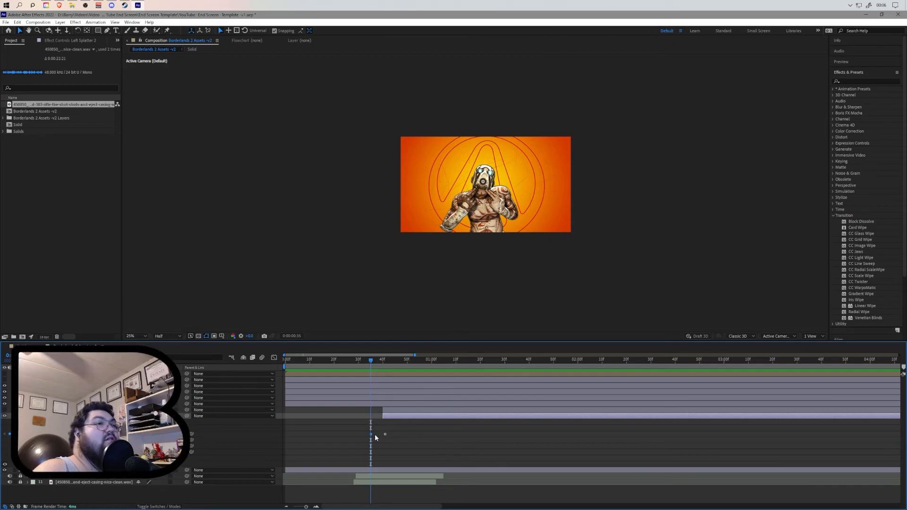
drag(385, 434, 414, 434)
drag(371, 362, 280, 371)
key(space)
- Pull the second Mask Path keyframe back earlier in small nudges, previewing the reveal with the sound after each
drag(414, 433, 404, 434)
click(291, 361)
drag(291, 362, 271, 359)
key(space)
key(space)
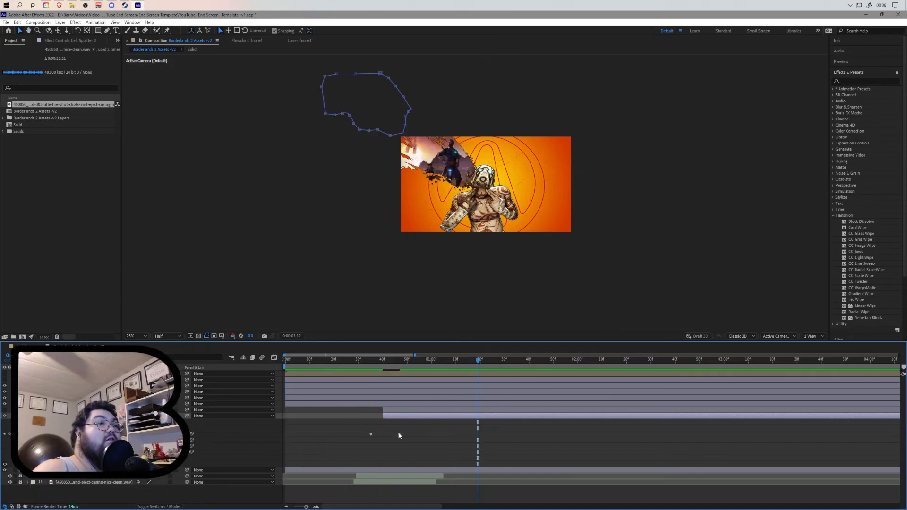
drag(296, 362, 270, 363)
key(space)
key(space)
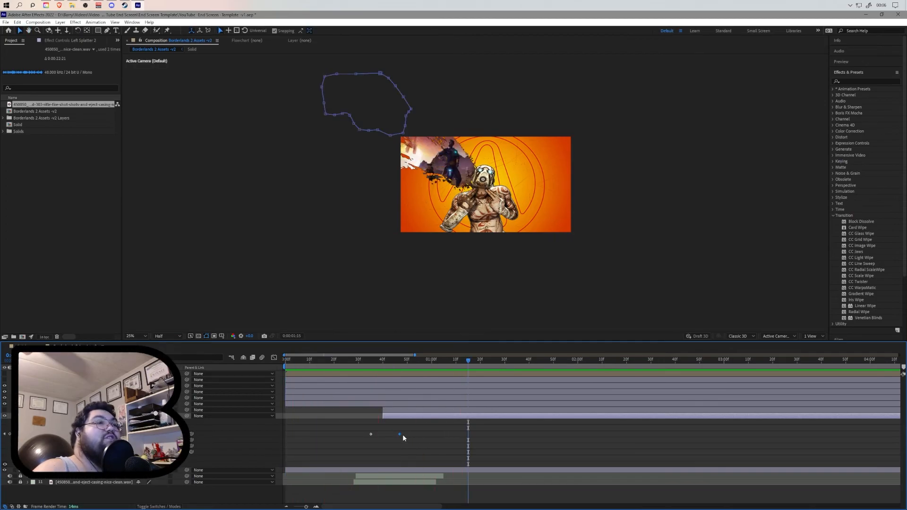
drag(398, 433, 395, 433)
click(290, 360)
key(space)
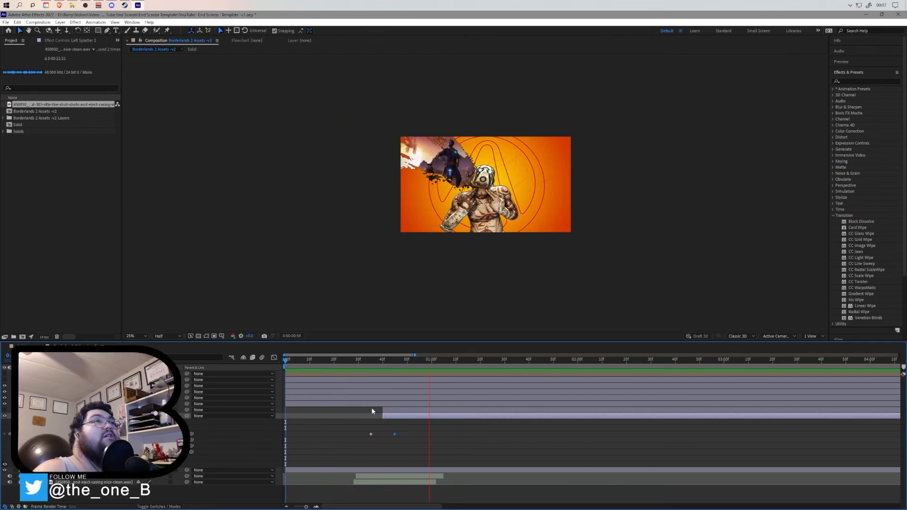
key(space)
drag(394, 434, 390, 434)
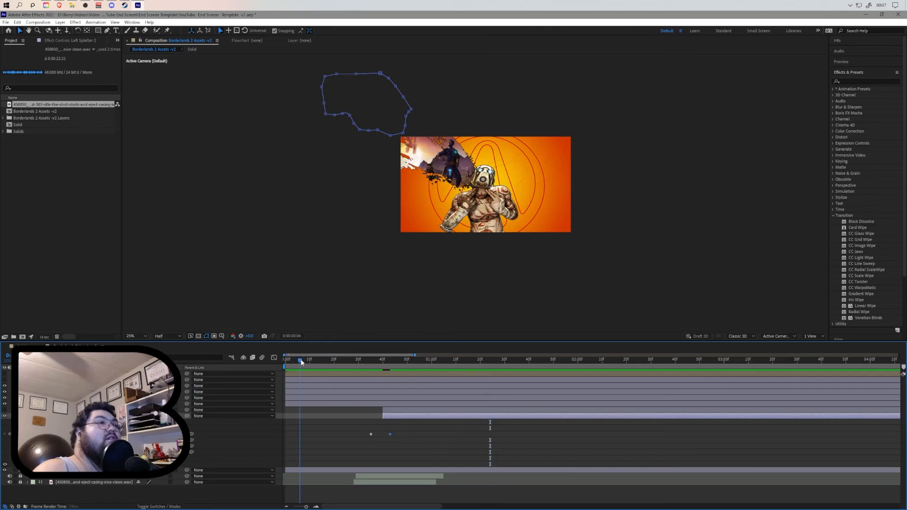
key(space)
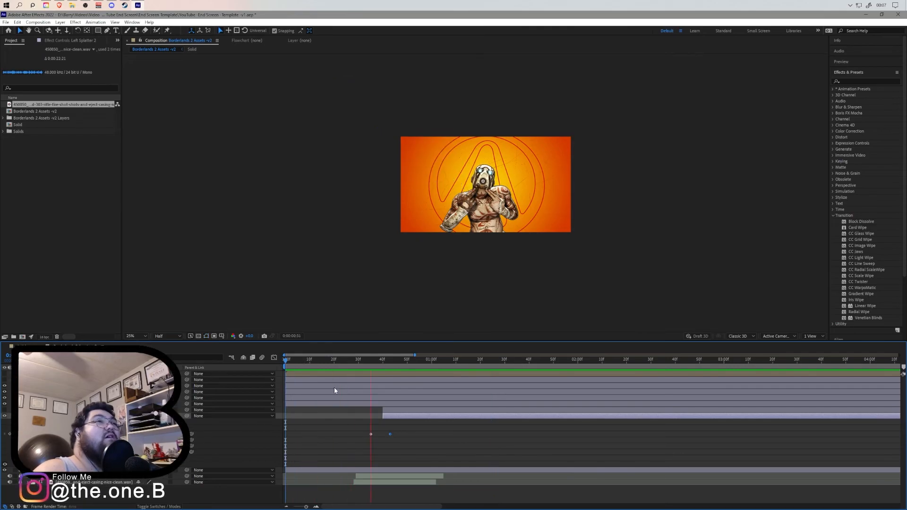
key(space)
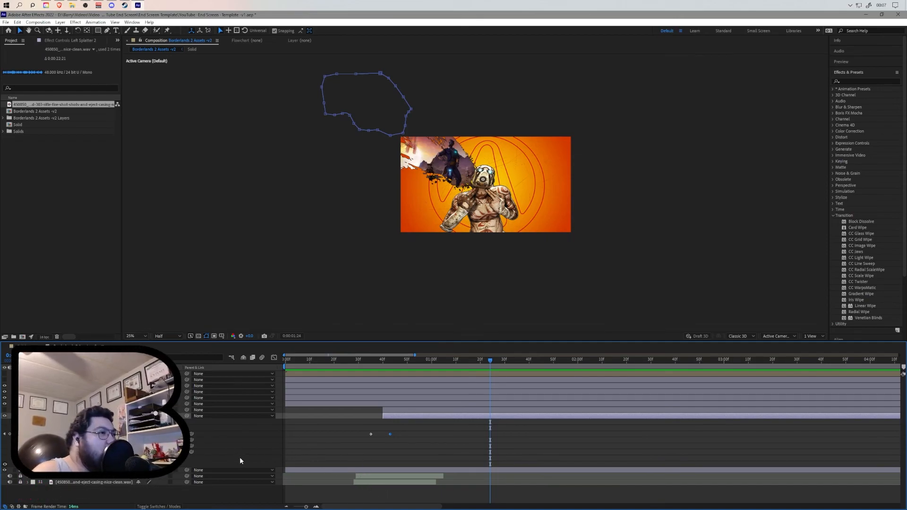
- Switch to the right splatter and slide its two layers earlier to start with the left splatter's reveal, then preview
key(u)
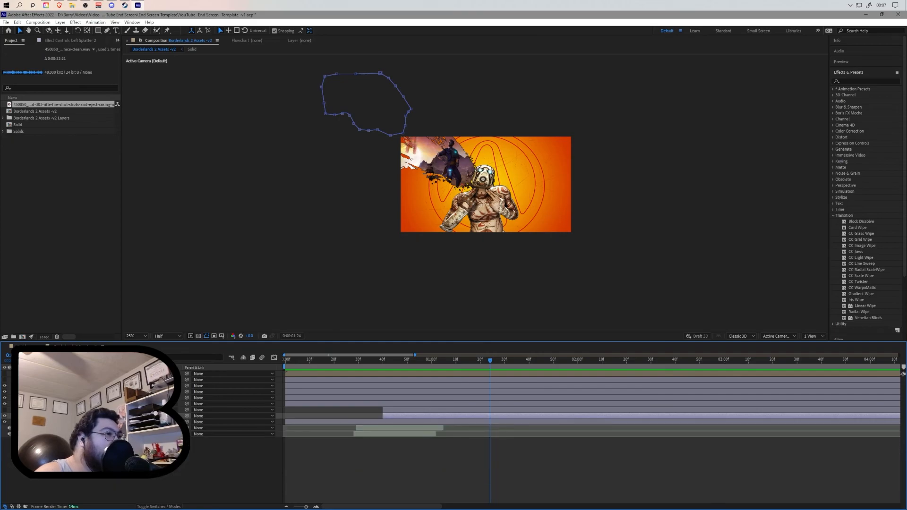
key(ctrl+Up)
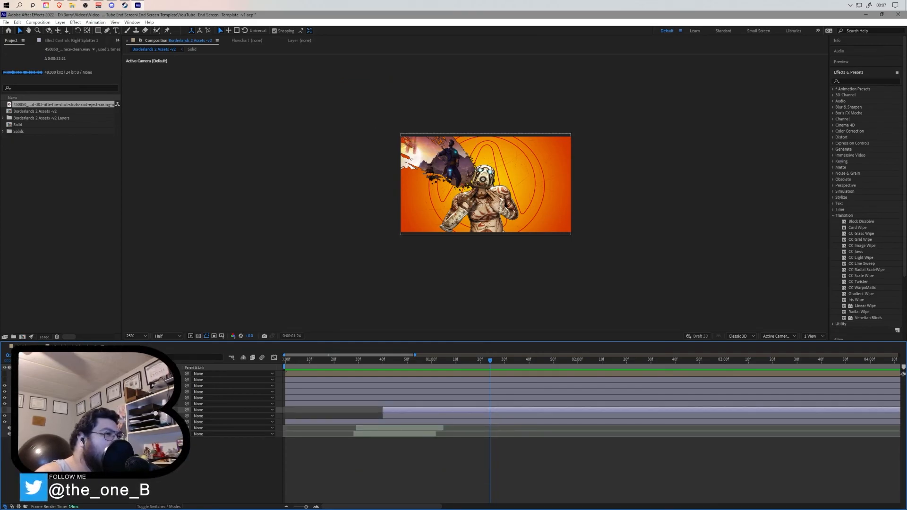
key(u)
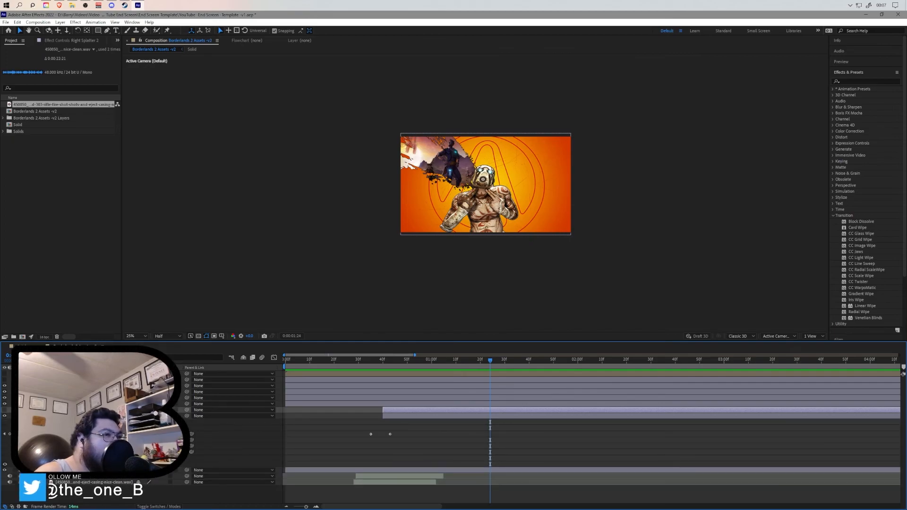
click(367, 360)
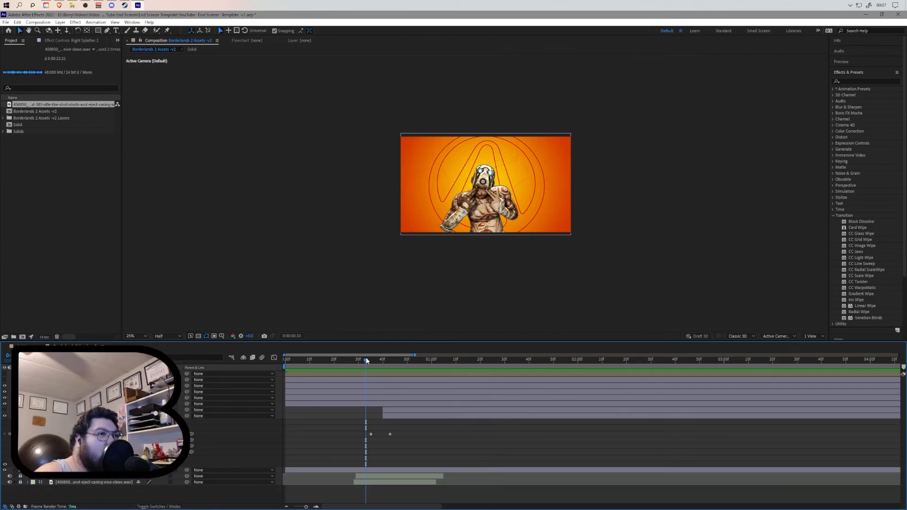
drag(364, 361, 369, 361)
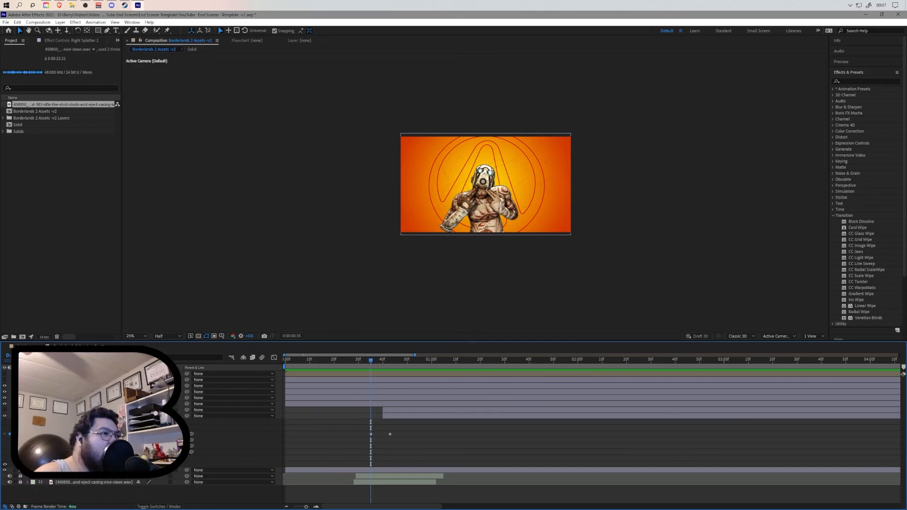
drag(384, 416, 371, 415)
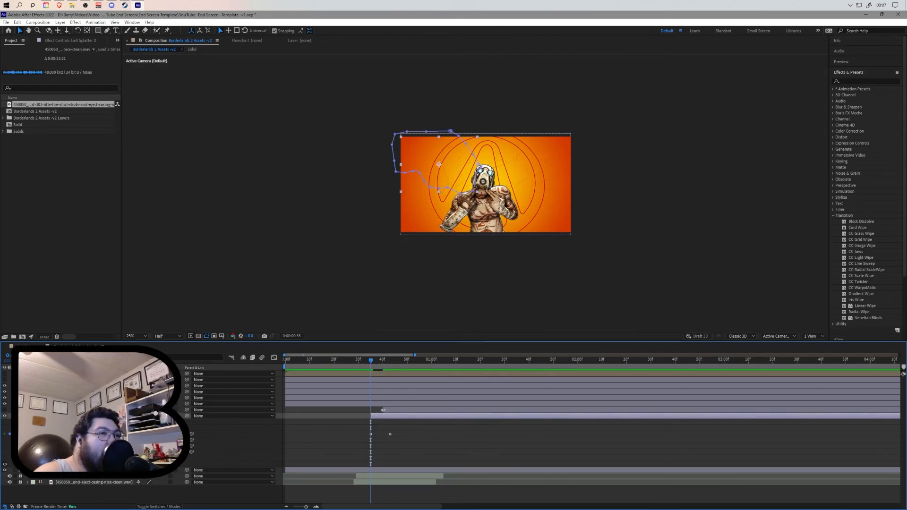
drag(382, 410, 371, 410)
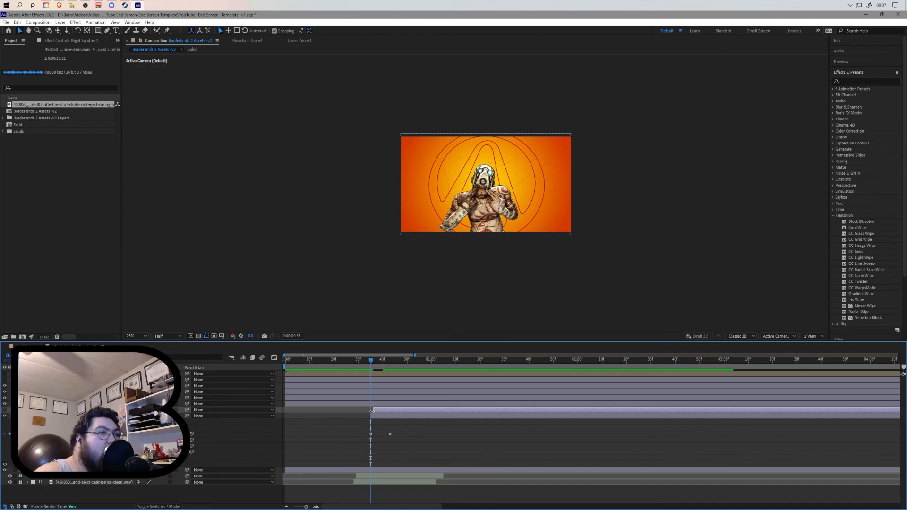
drag(370, 360, 299, 362)
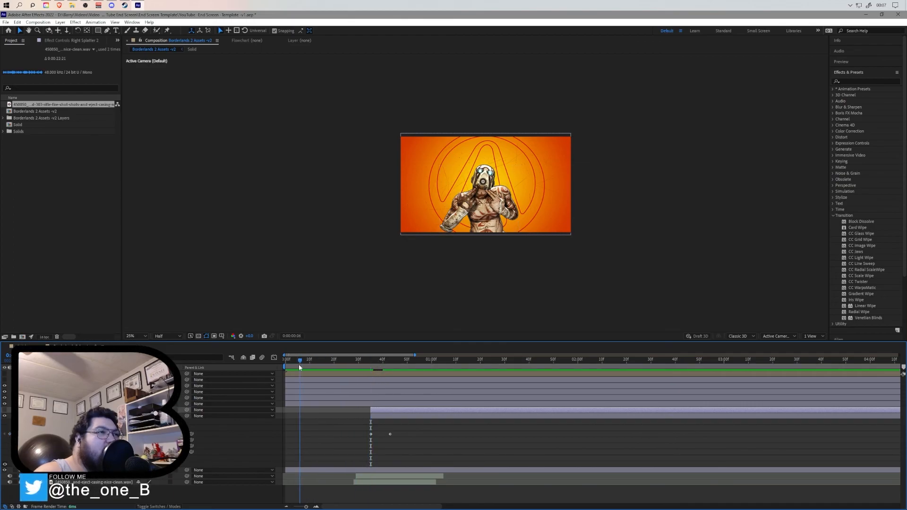
key(space)
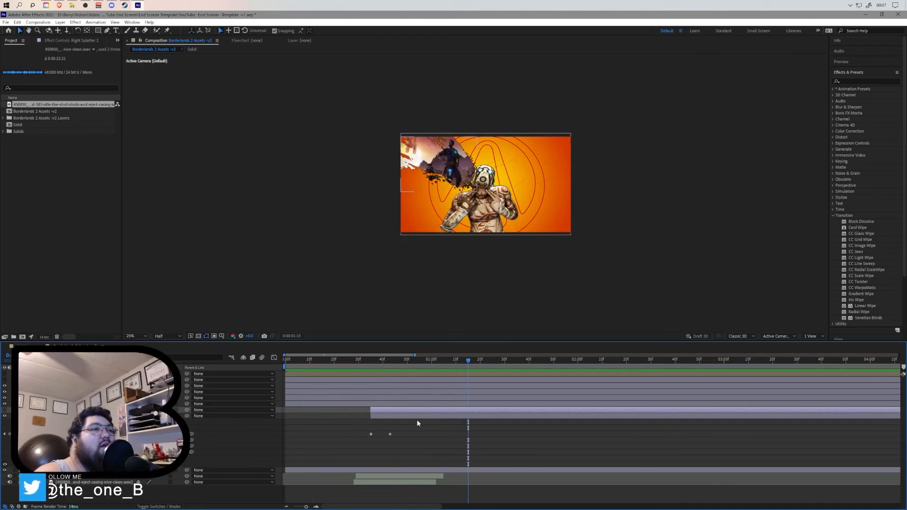
- Nudge the right splatter's second Mask Path keyframe slightly earlier and preview from the start
drag(390, 433, 385, 433)
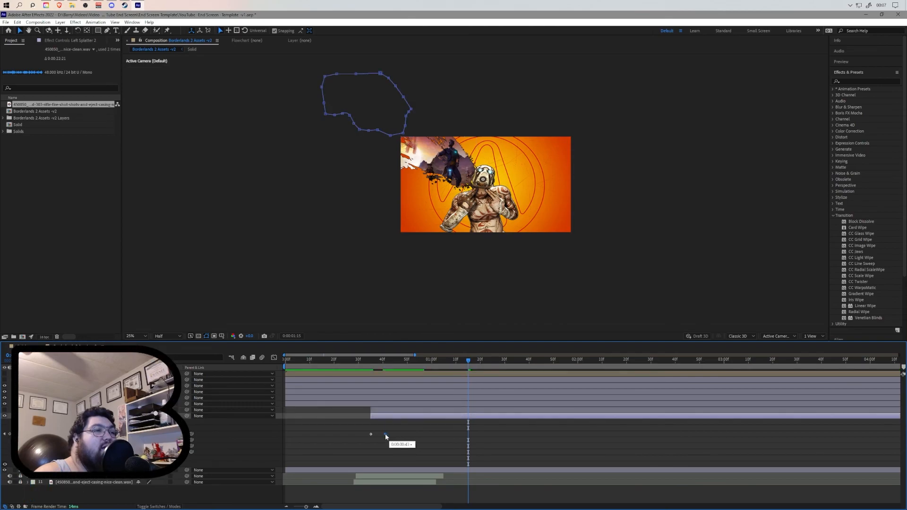
drag(351, 366, 279, 364)
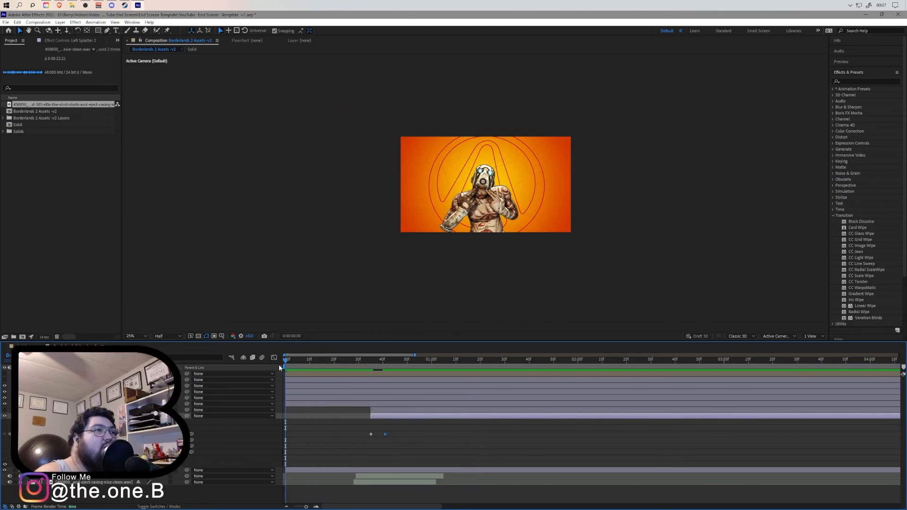
key(space)
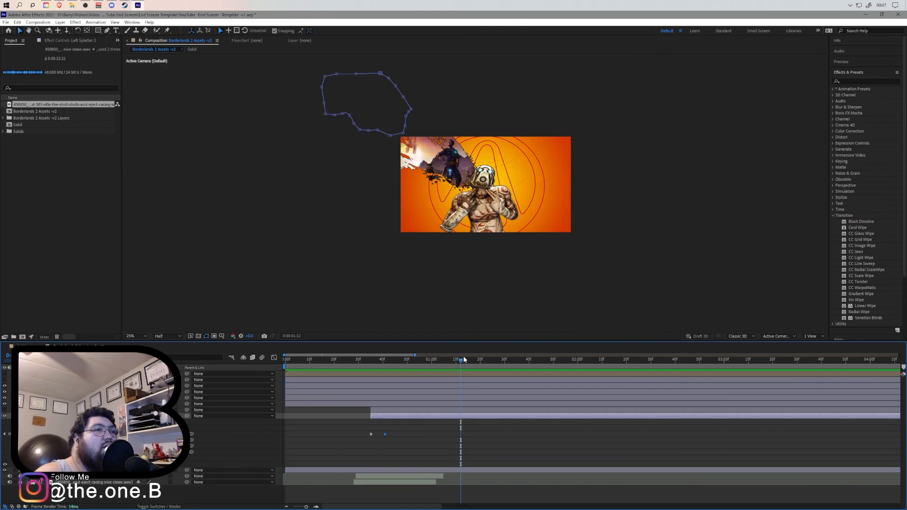
- Preview the splatter reveals against the shell-casing sounds repeatedly from the start
drag(352, 365, 279, 369)
key(space)
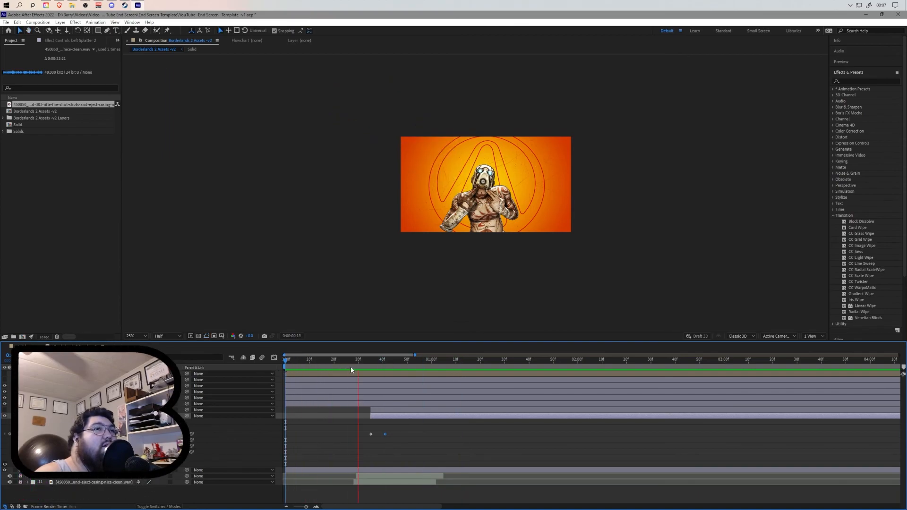
key(space)
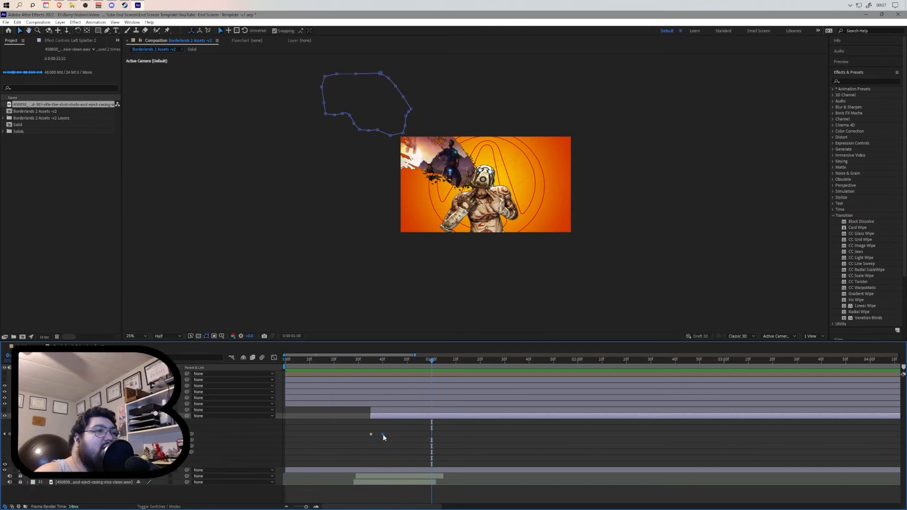
key(space)
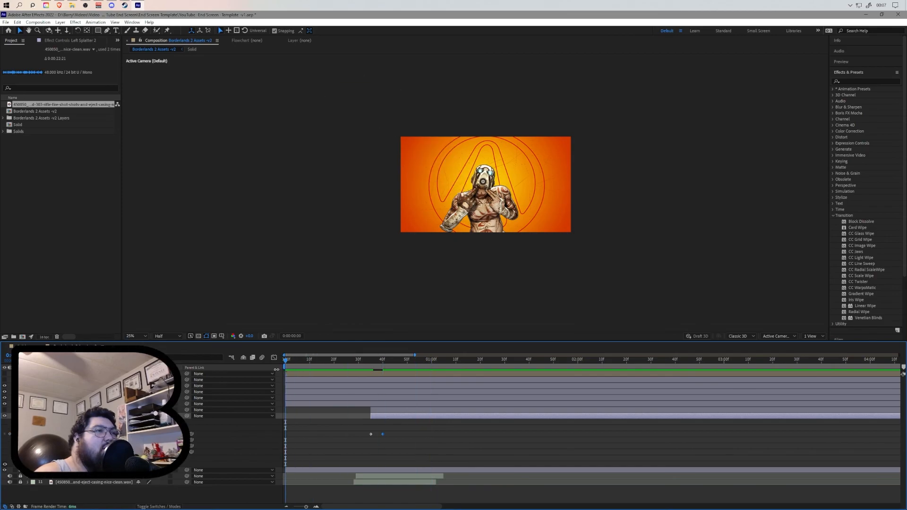
key(space)
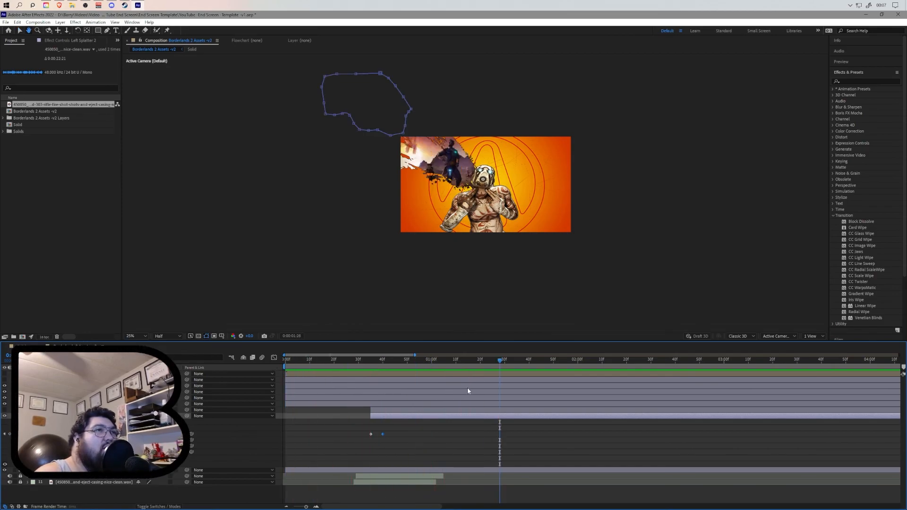
drag(499, 361, 271, 371)
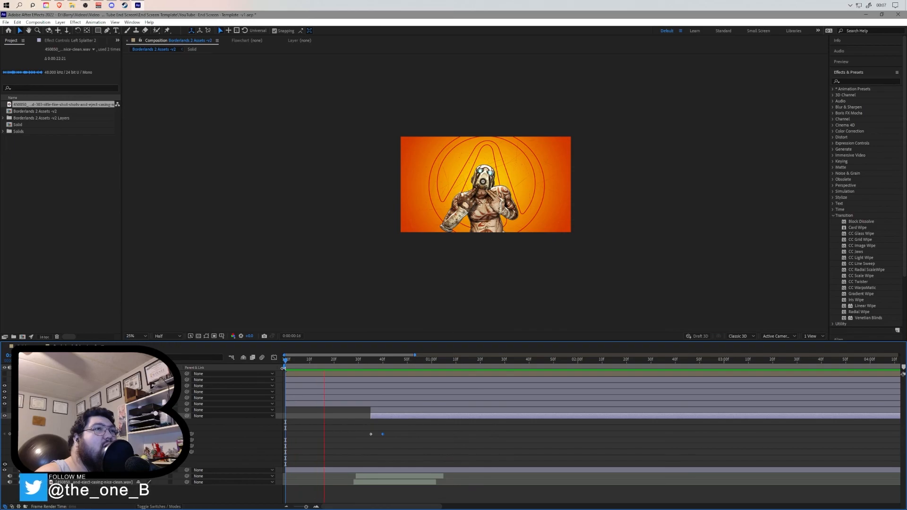
click(485, 362)
drag(485, 362, 271, 367)
key(space)
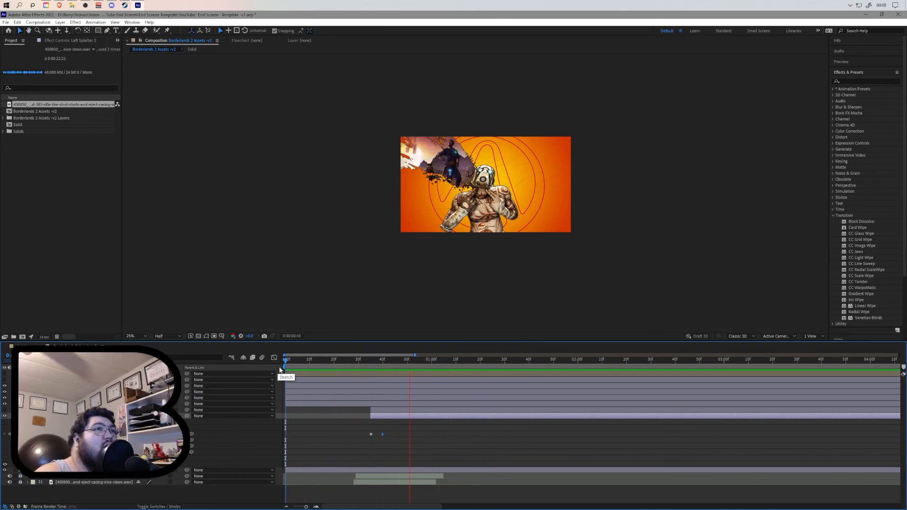
drag(487, 362, 288, 370)
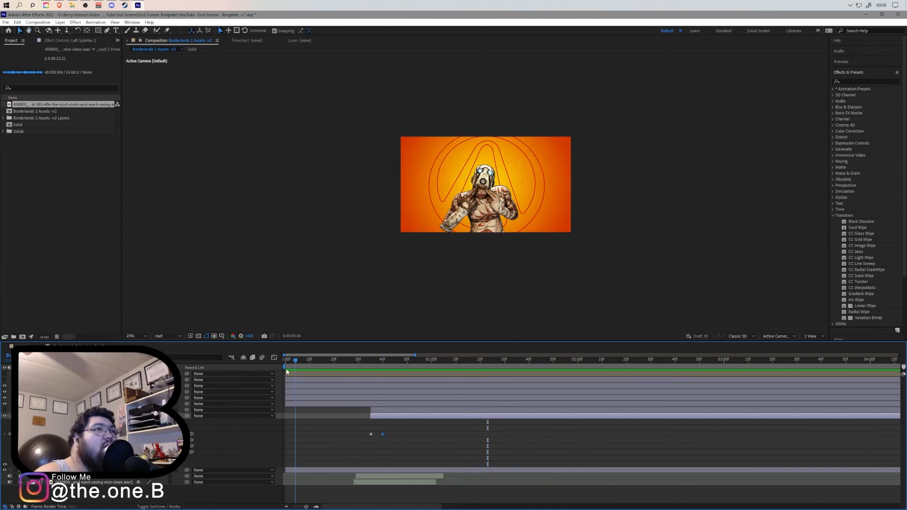
key(space)
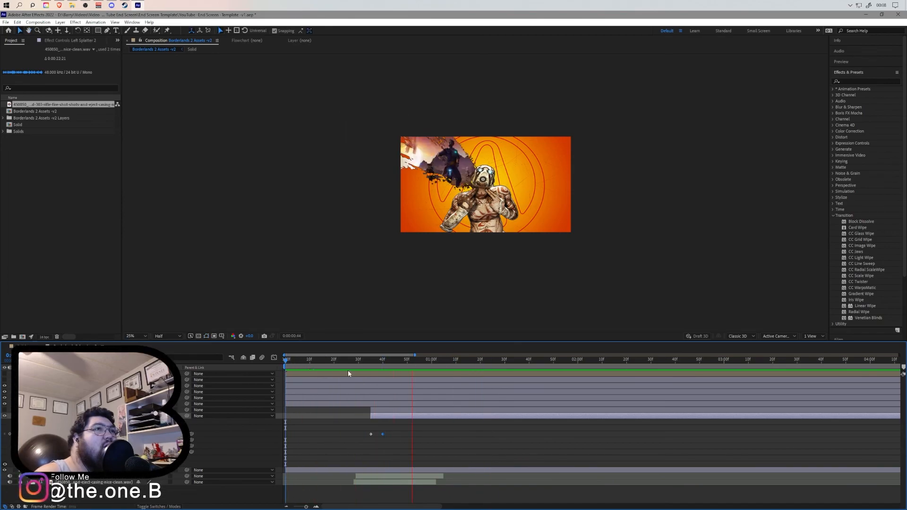
drag(465, 362, 273, 366)
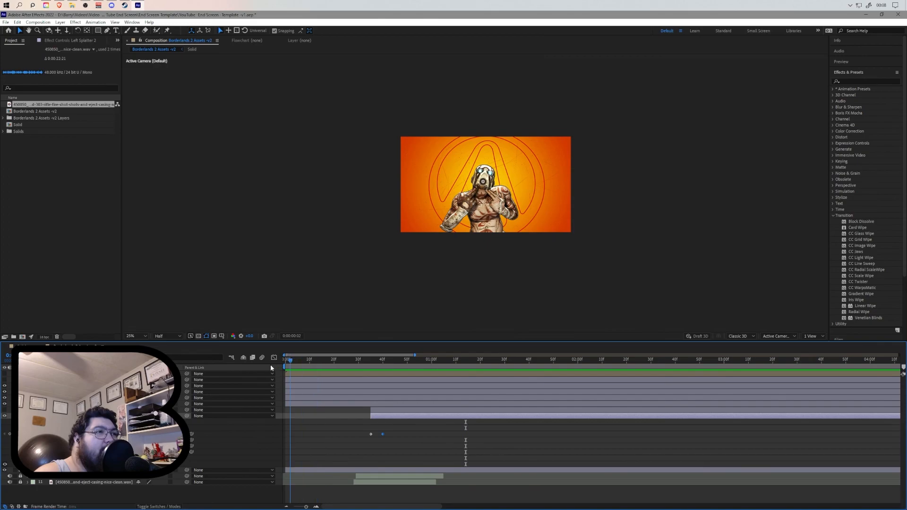
key(space)
key(space)
drag(411, 360, 382, 372)
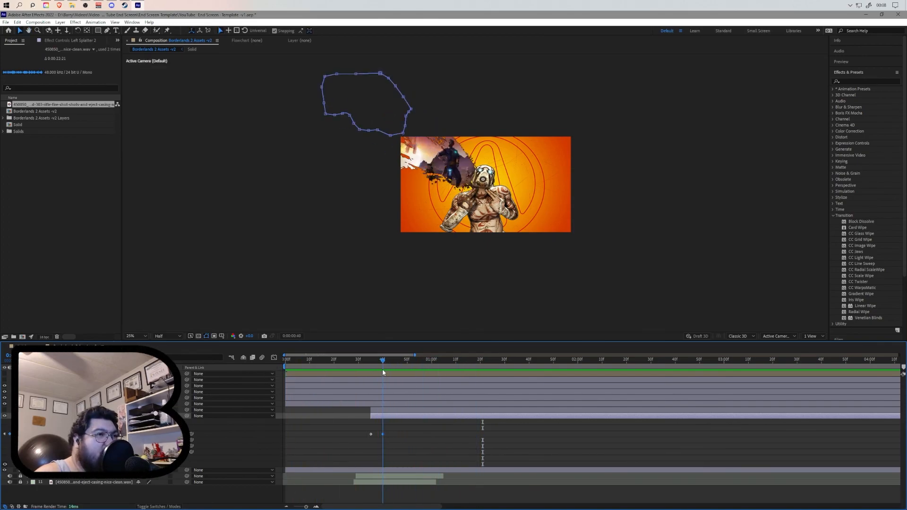
- Zoom the viewer to 100% and pan across the artwork, then preview and scrub through the splatter reveal from the start
key(period)
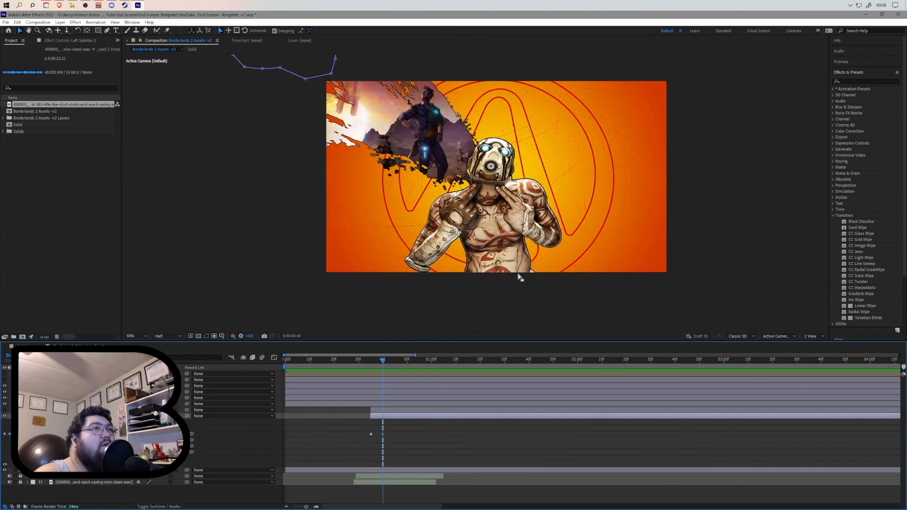
key(period)
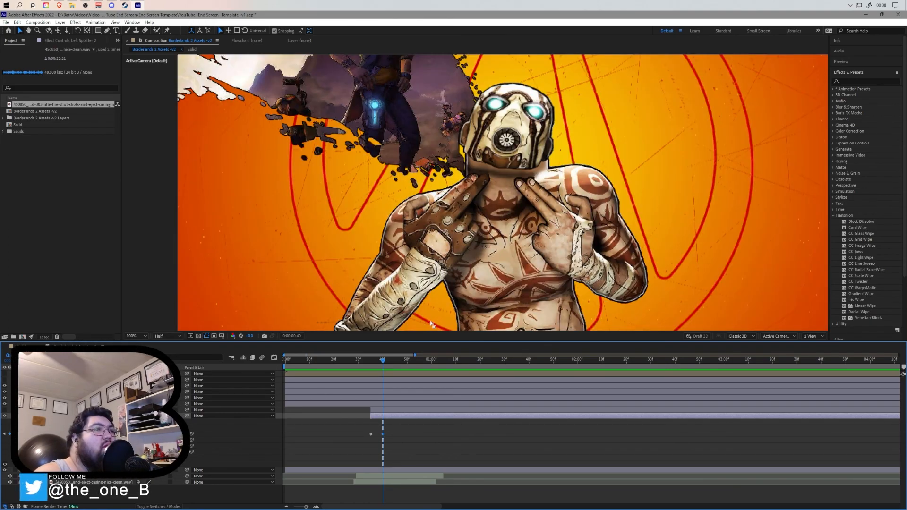
key(h)
drag(392, 157, 485, 295)
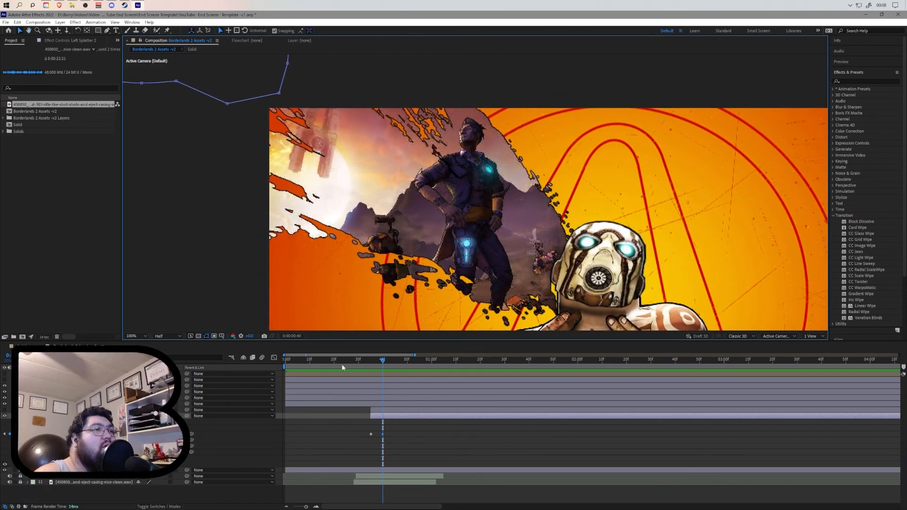
drag(344, 363, 312, 365)
key(space)
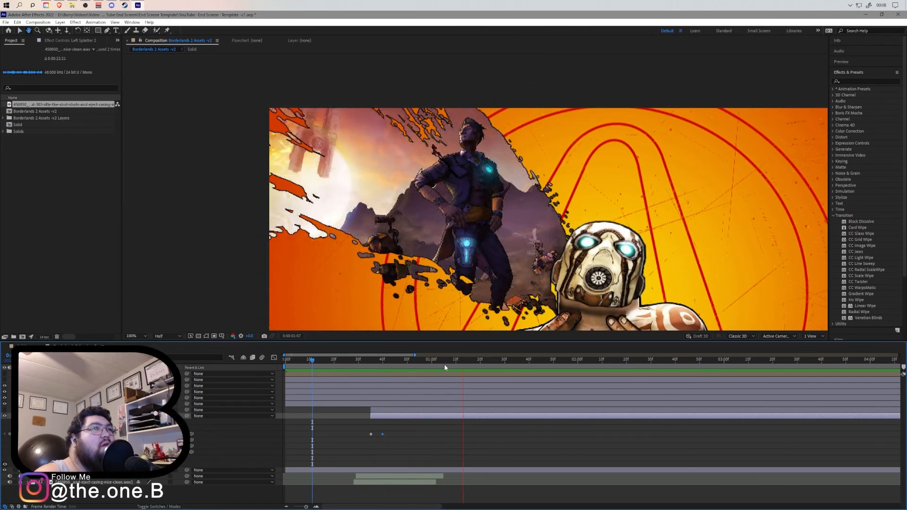
drag(461, 359, 370, 375)
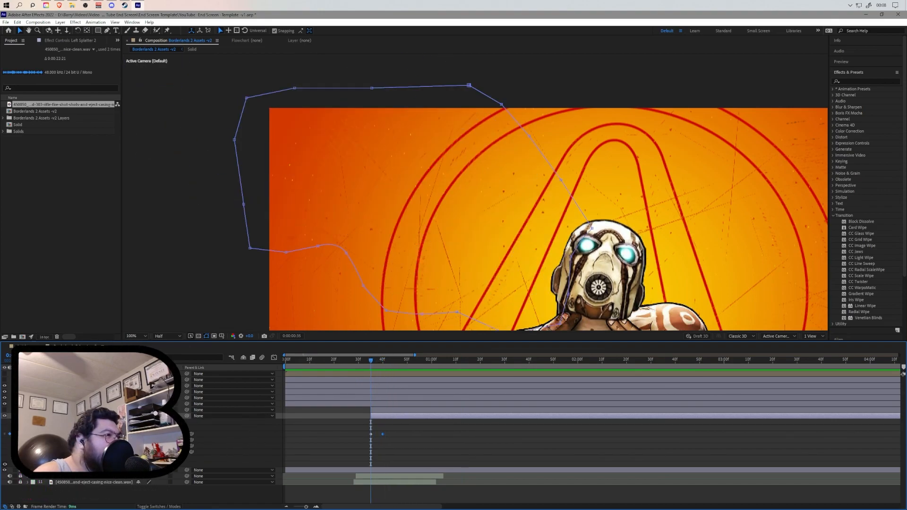
- Collapse the expanded splatter layer properties in the timeline
click(28, 416)
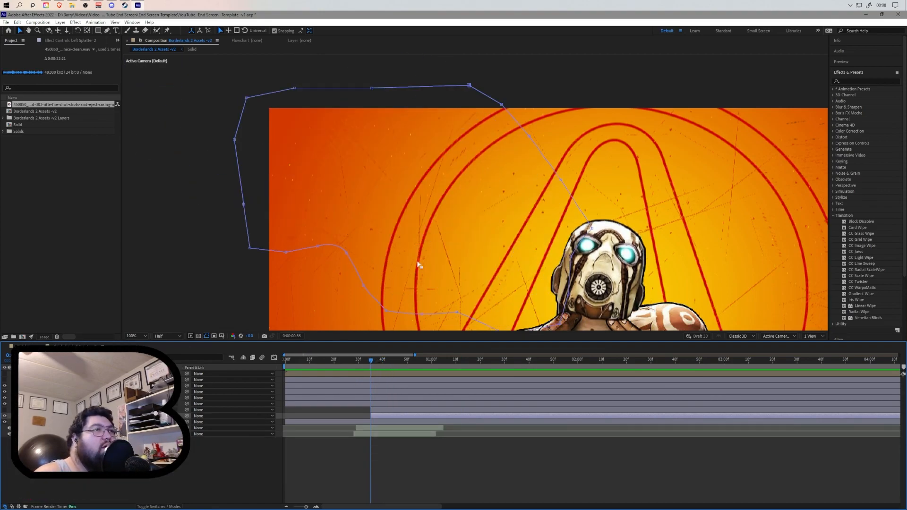
scroll(417, 265, down, 2)
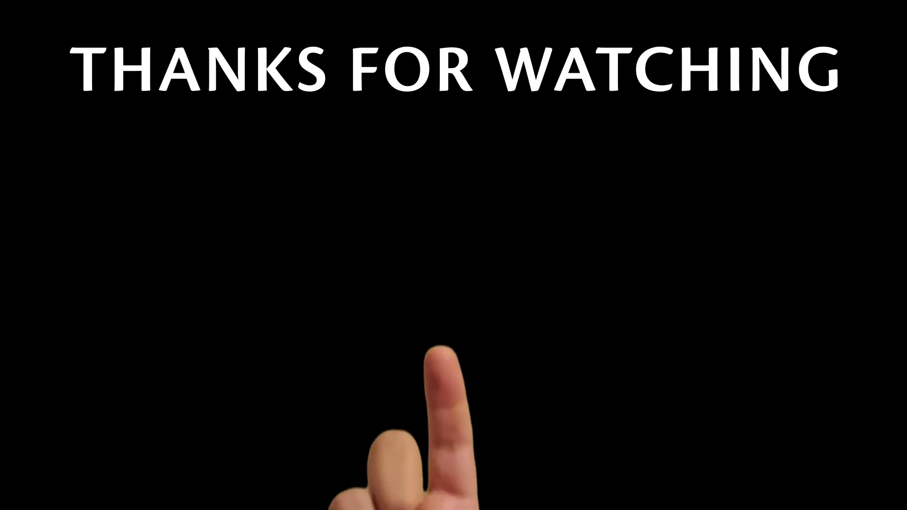